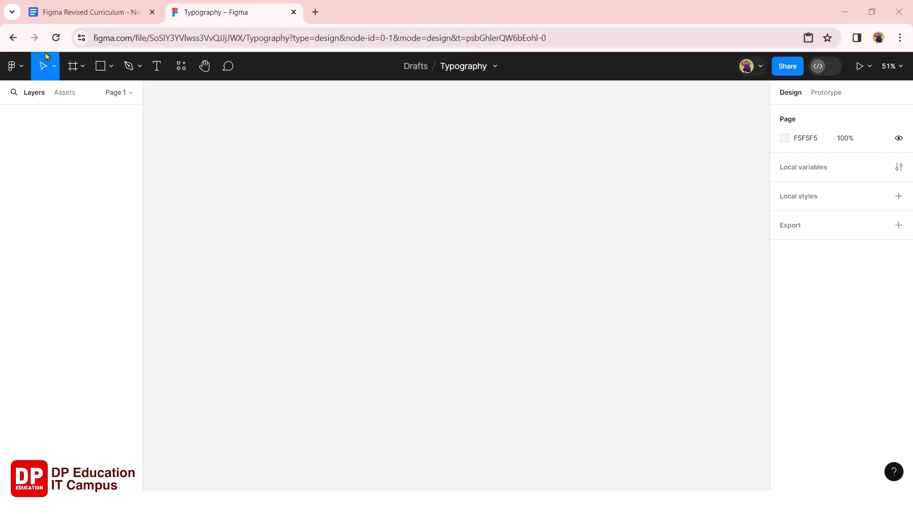
# Draw Frame 1, a 1520 × 812 white frame, and nudge it down and right
pyautogui.click(74, 71)
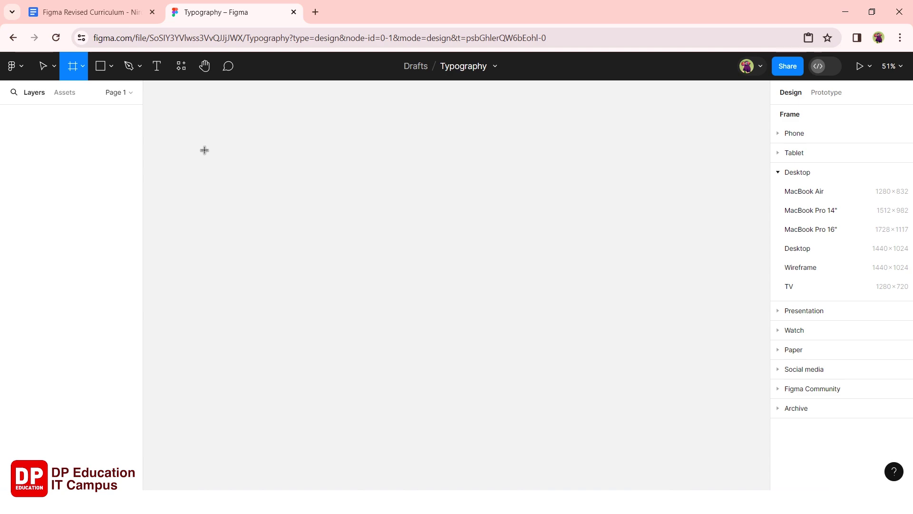
pyautogui.moveTo(196, 140)
pyautogui.mouseDown()
pyautogui.moveTo(451, 298)
pyautogui.moveTo(655, 390)
pyautogui.mouseUp()
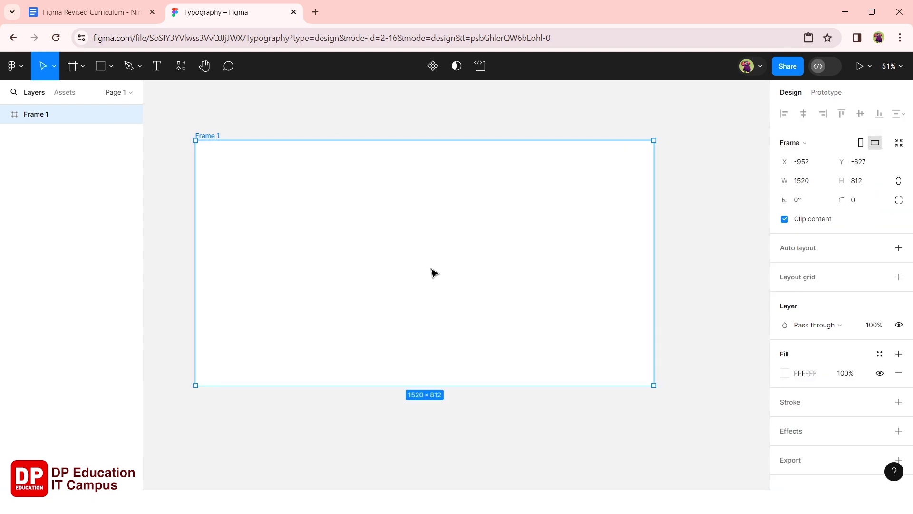
pyautogui.moveTo(408, 269)
pyautogui.mouseDown()
pyautogui.moveTo(466, 279)
pyautogui.moveTo(440, 278)
pyautogui.mouseUp()
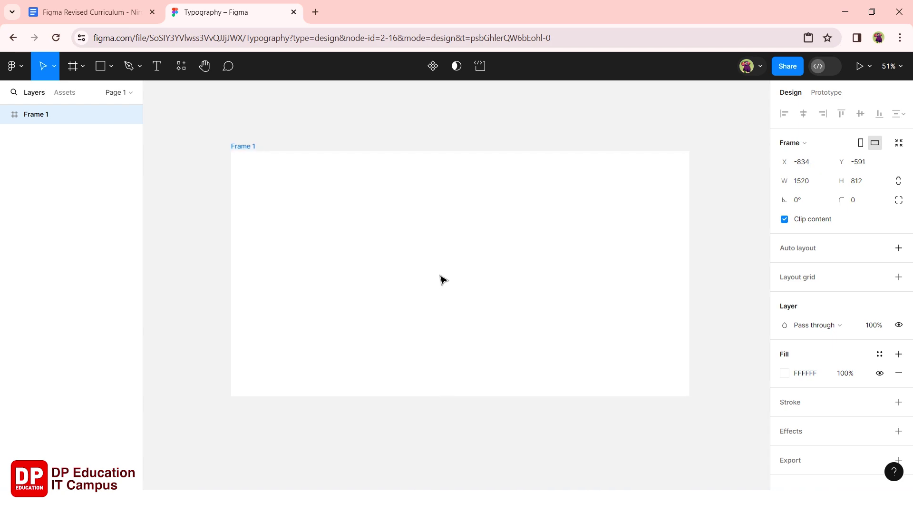
# Add a text layer in Frame 1 reading 'quick brown fox jumps over the lazy dog'
pyautogui.click(158, 70)
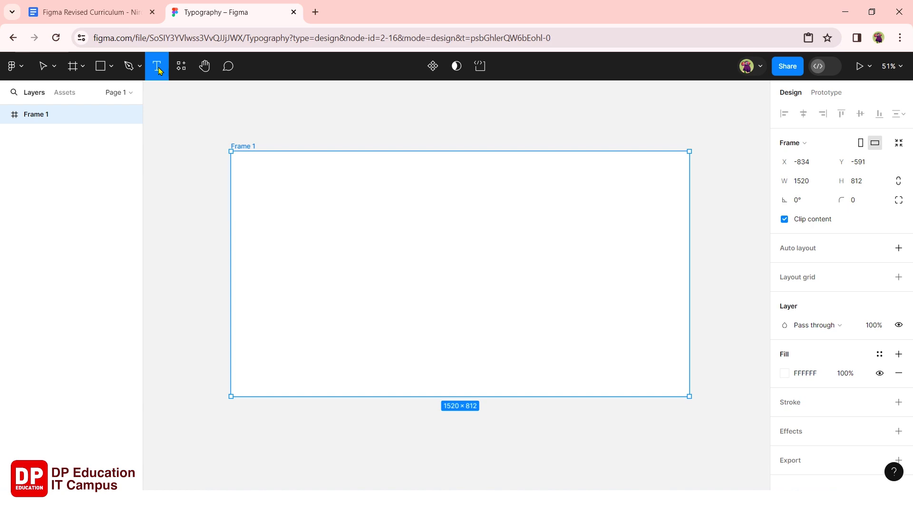
pyautogui.click(314, 241)
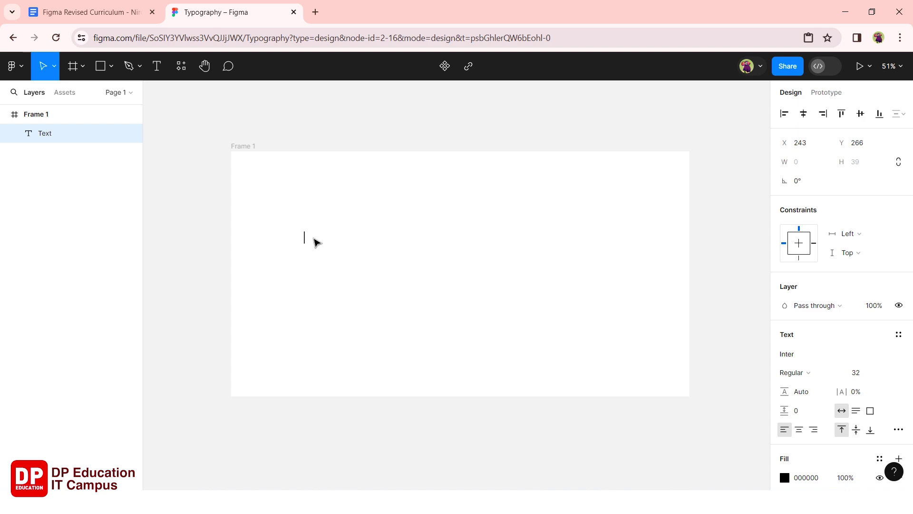
pyautogui.write('quick brown fox jumps over the lazy dog')
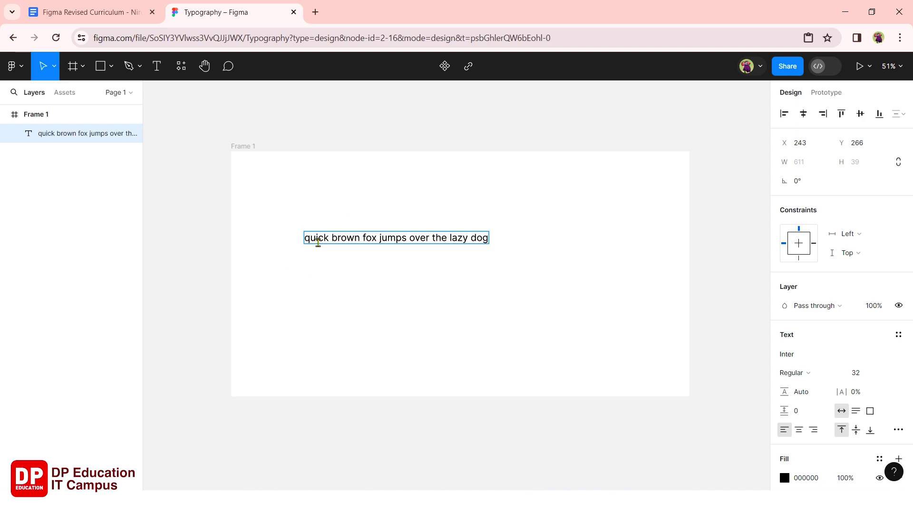
pyautogui.press('Escape')
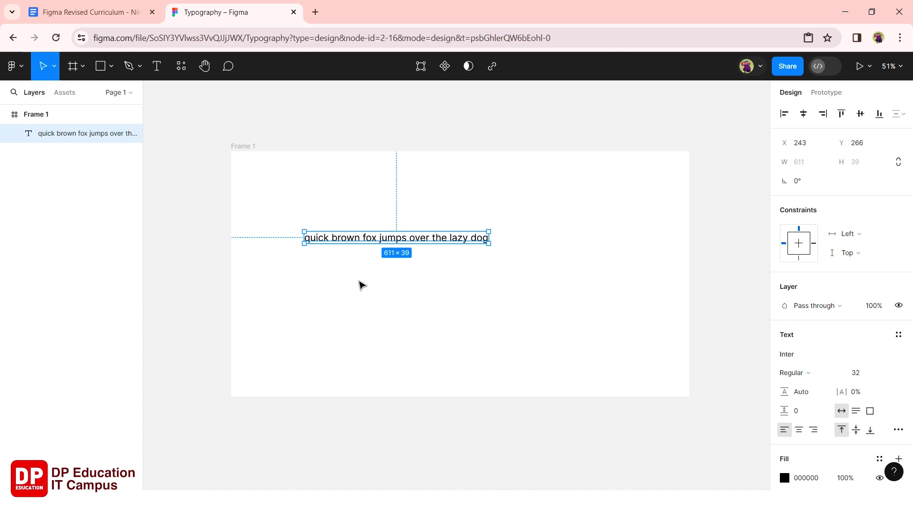
pyautogui.moveTo(72, 133)
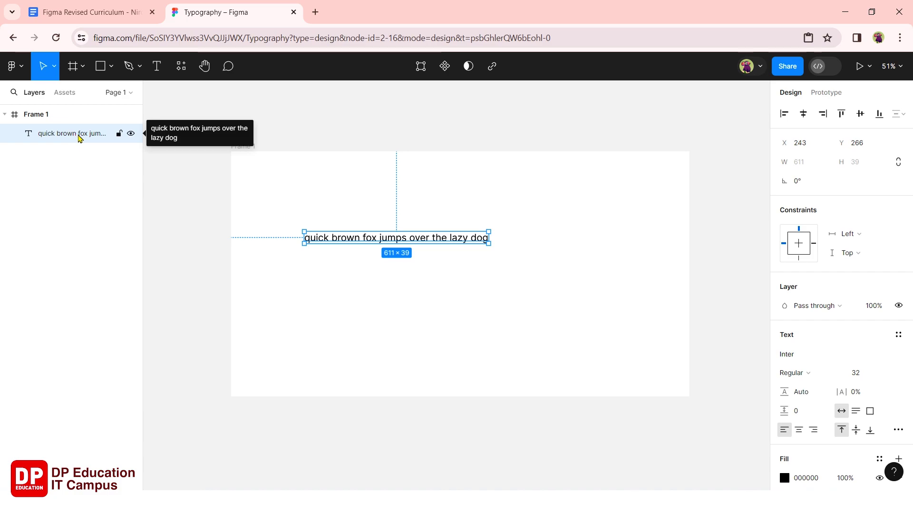
pyautogui.click(318, 316)
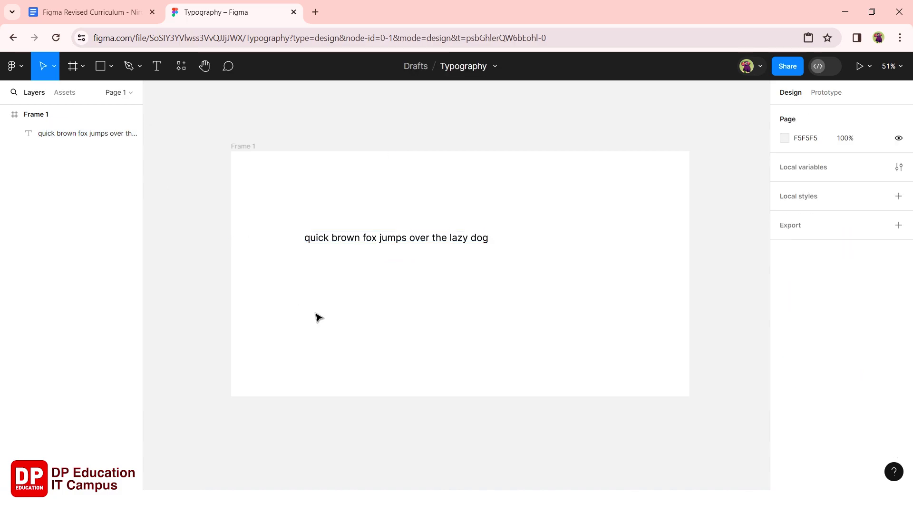
pyautogui.click(349, 243)
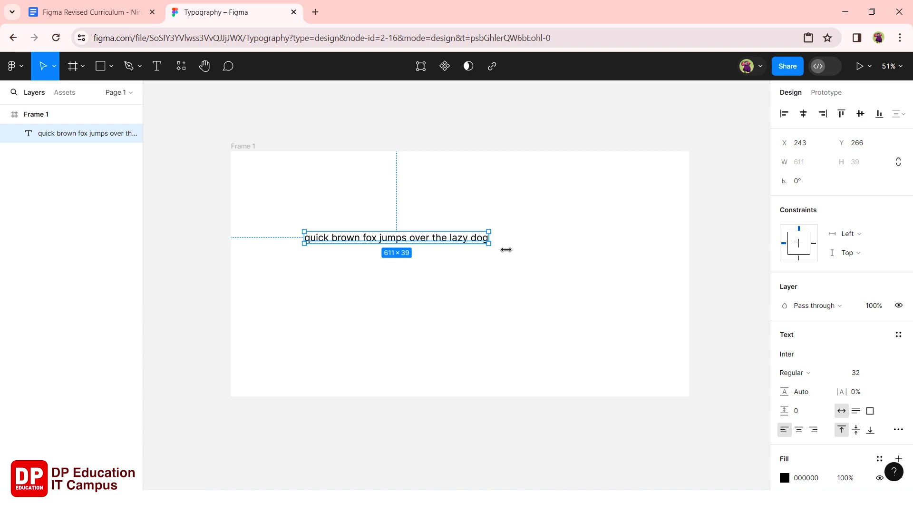
# Widen the text box to 1070 and centre it horizontally after trying right and left alignment
pyautogui.moveTo(504, 248); pyautogui.dragTo(636, 254)
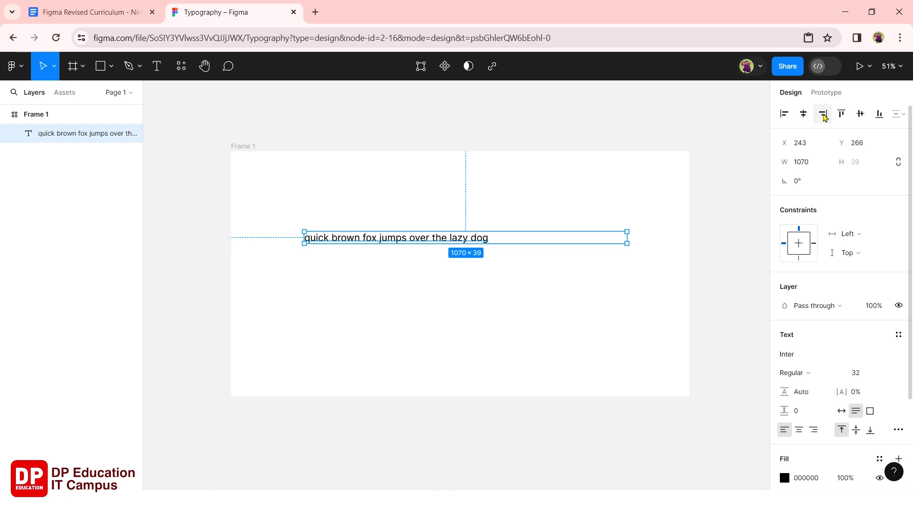
pyautogui.click(824, 117)
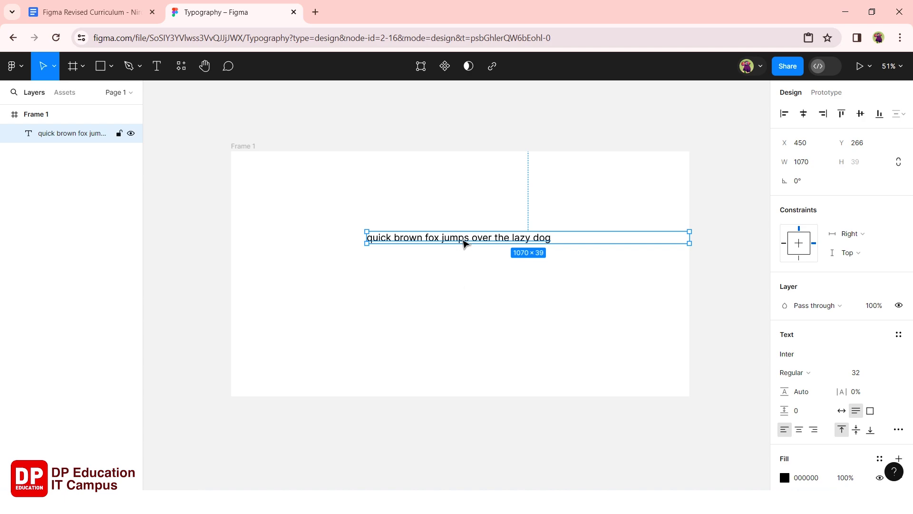
pyautogui.hotkey('ctrl', 'z')
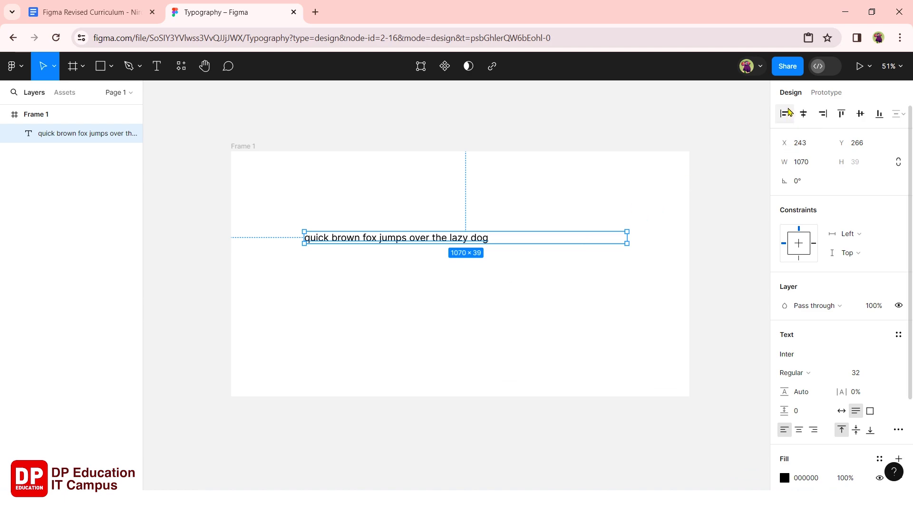
pyautogui.click(785, 113)
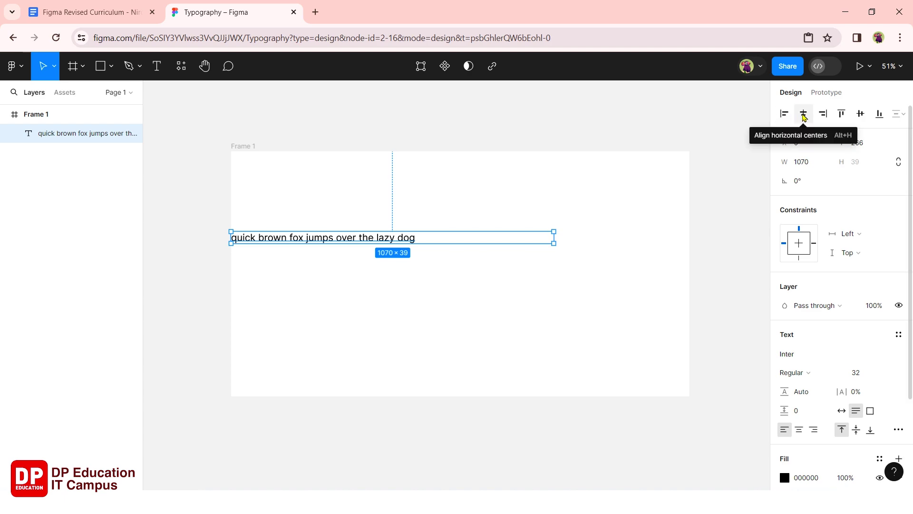
pyautogui.click(803, 114)
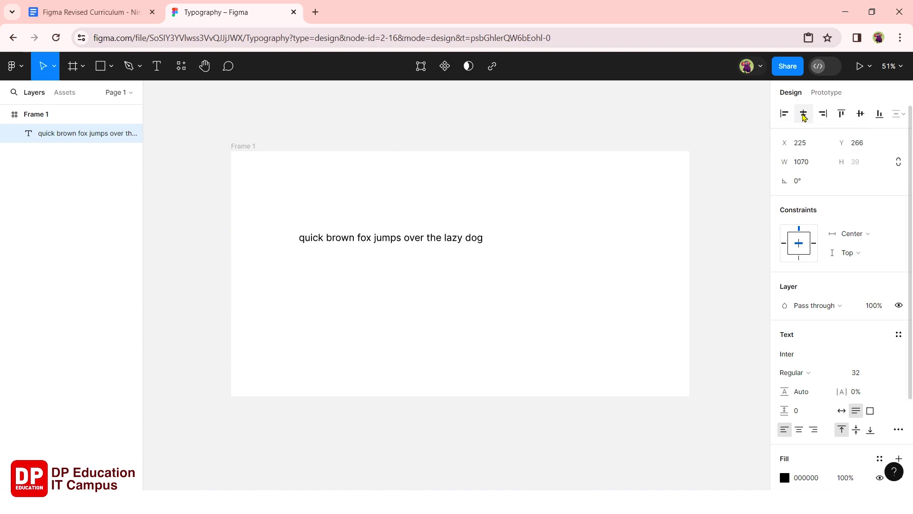
pyautogui.moveTo(401, 243); pyautogui.dragTo(403, 245)
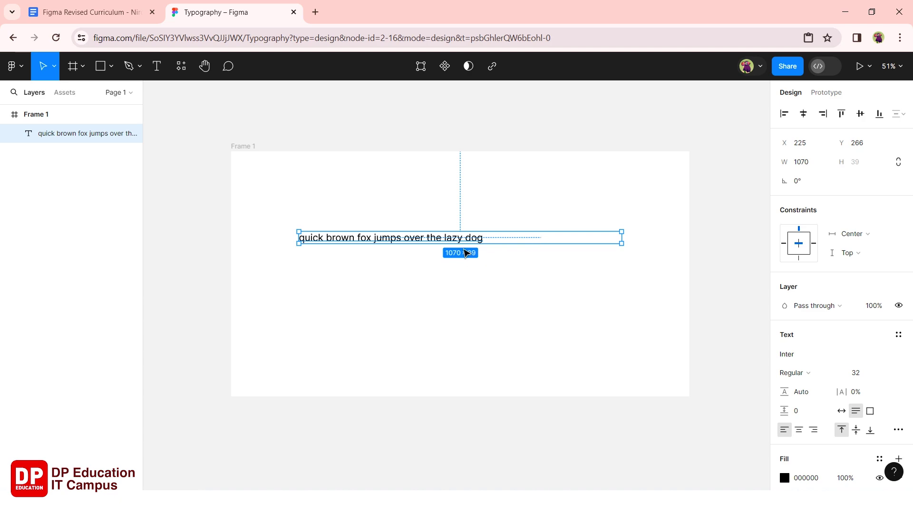
# Try right text alignment, then centre-align the sentence inside its 1070-wide box
pyautogui.doubleClick(469, 242)
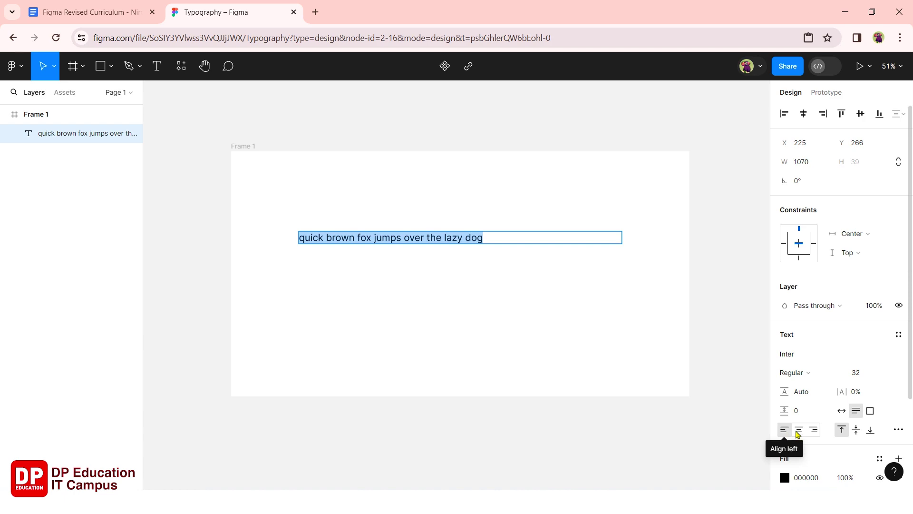
pyautogui.click(814, 430)
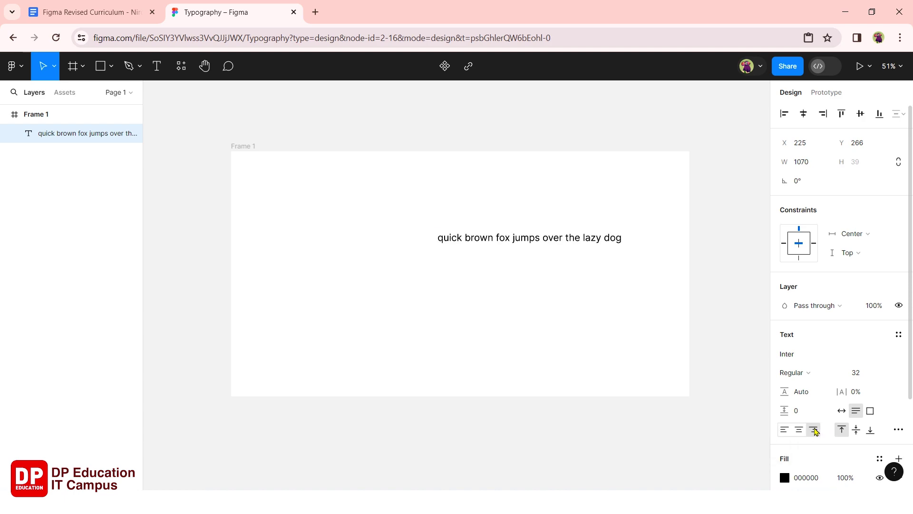
pyautogui.press('Return')
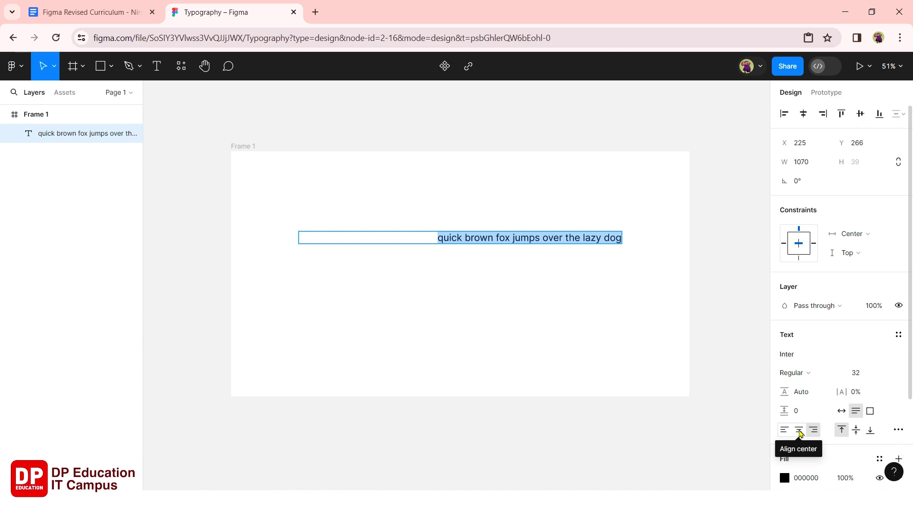
pyautogui.click(799, 430)
pyautogui.doubleClick(503, 237)
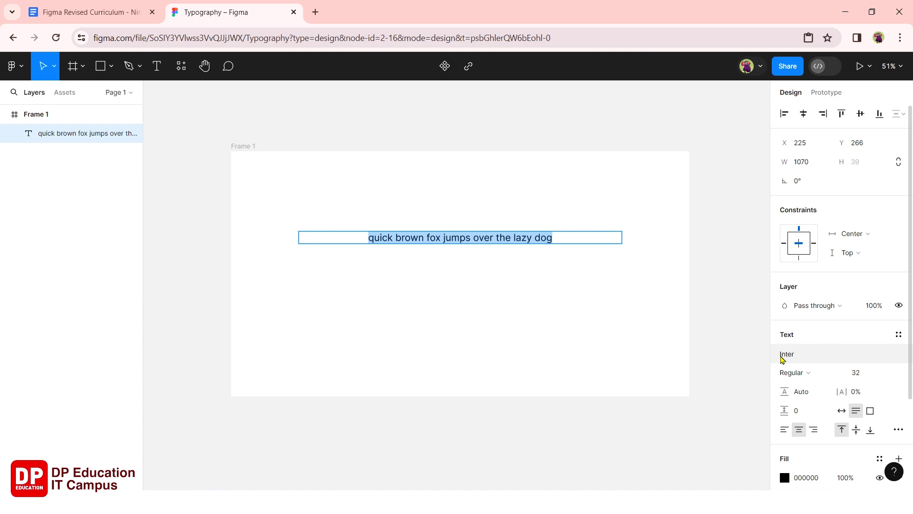
pyautogui.press('Escape')
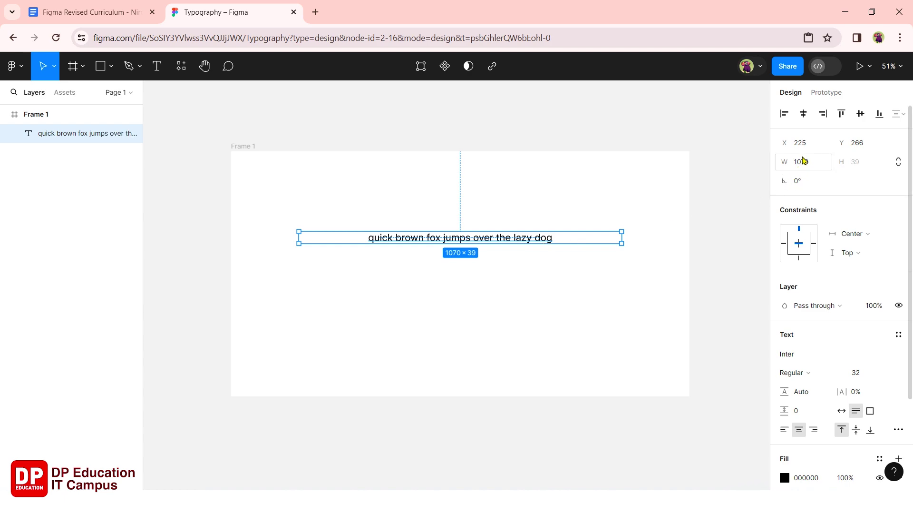
# Step the text box width up from 1070 to 1199 with arrow keys
pyautogui.click(803, 165)
pyautogui.press('Up')
pyautogui.press('Up')
pyautogui.press('Up')
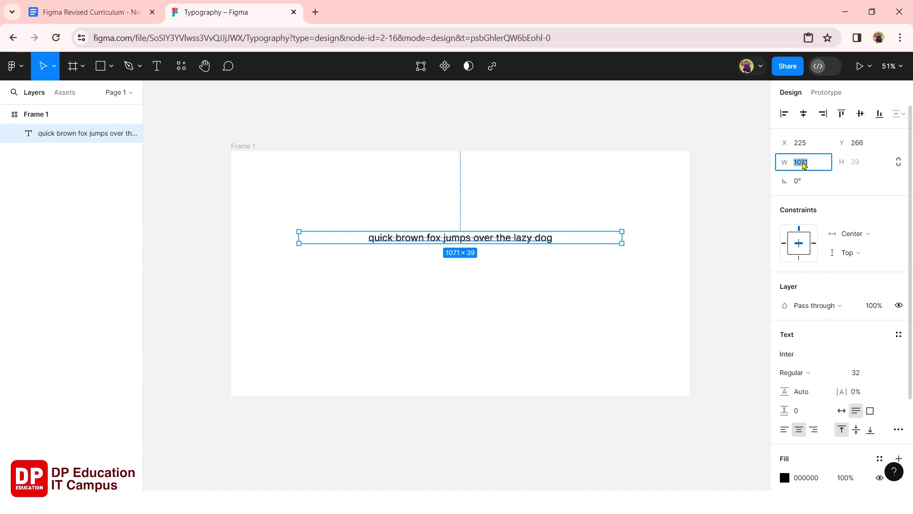
pyautogui.press('Up')
pyautogui.press('Up')
pyautogui.press('Up')
pyautogui.press('Up')
pyautogui.press('Up')
pyautogui.press('Up')
pyautogui.press('Up')
pyautogui.press('Up')
pyautogui.press('Up')
pyautogui.press('Up')
pyautogui.press('Up')
pyautogui.press('Up')
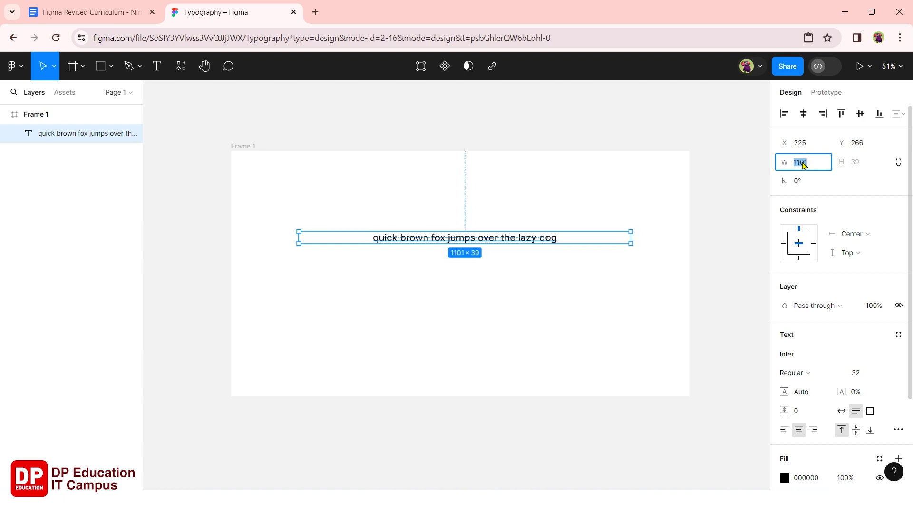
pyautogui.press('Up')
pyautogui.press('Up')
pyautogui.press('Up')
pyautogui.press('Up')
pyautogui.press('Up')
pyautogui.press('Up')
pyautogui.press('Up')
pyautogui.press('Up')
pyautogui.press('Up')
pyautogui.press('Up')
pyautogui.press('Up')
pyautogui.press('Up')
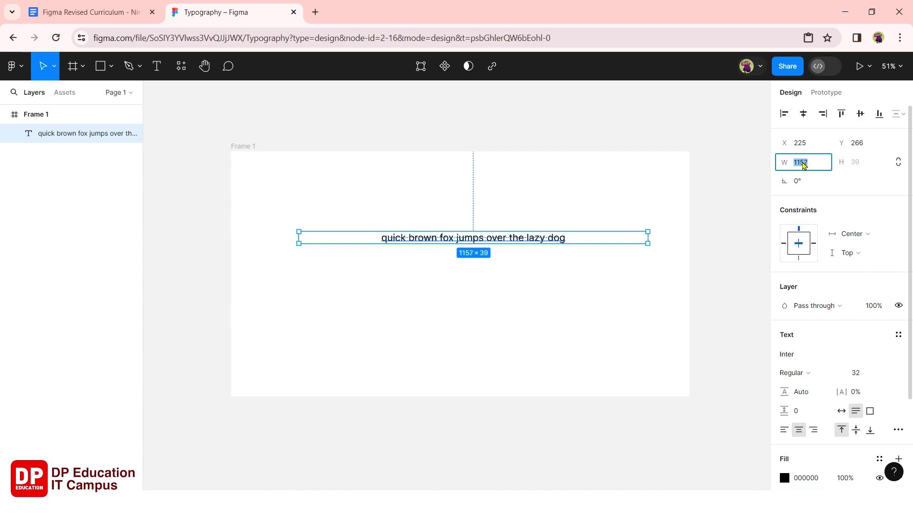
pyautogui.press('Up')
pyautogui.press('Up')
pyautogui.press('Up')
pyautogui.press('Up')
pyautogui.press('Up')
pyautogui.press('Up')
pyautogui.press('Up')
pyautogui.press('Up')
pyautogui.press('Up')
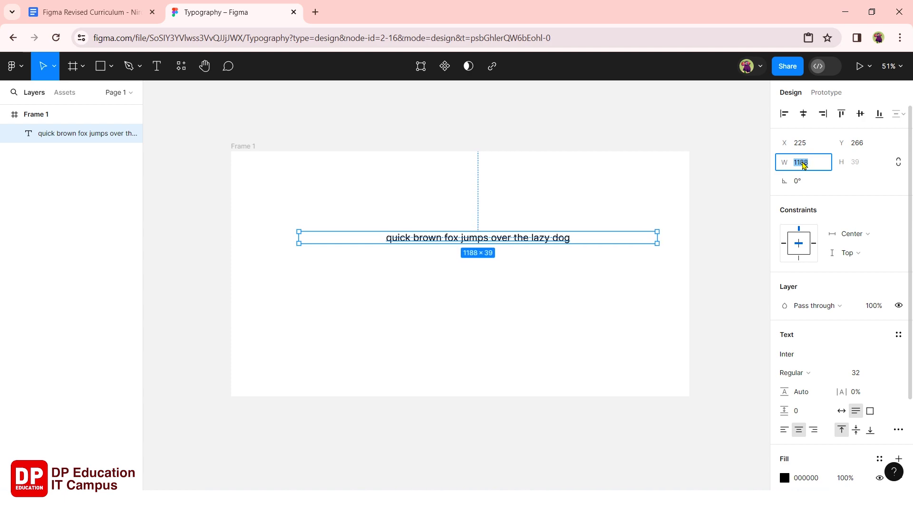
pyautogui.press('Up')
pyautogui.press('Up')
pyautogui.press('Up')
pyautogui.press('Up')
pyautogui.press('Up')
pyautogui.press('Up')
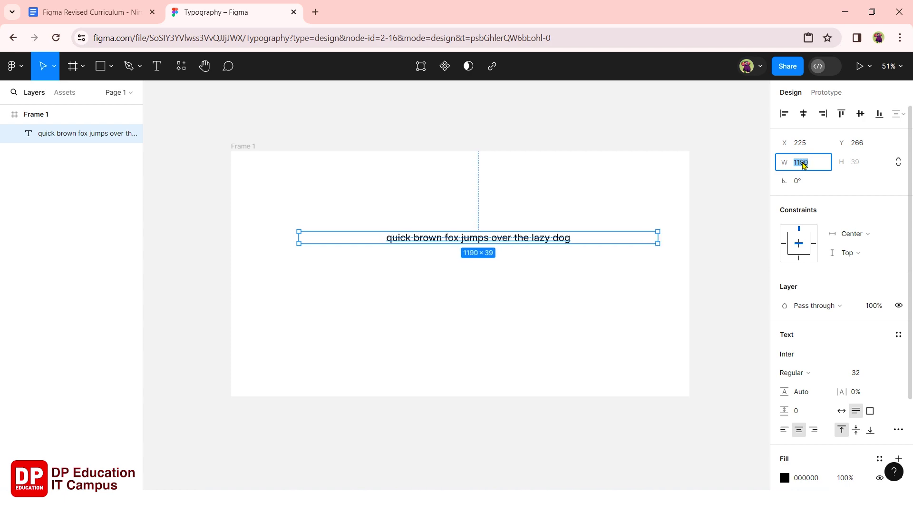
pyautogui.press('Up')
pyautogui.press('Up')
pyautogui.press('Up')
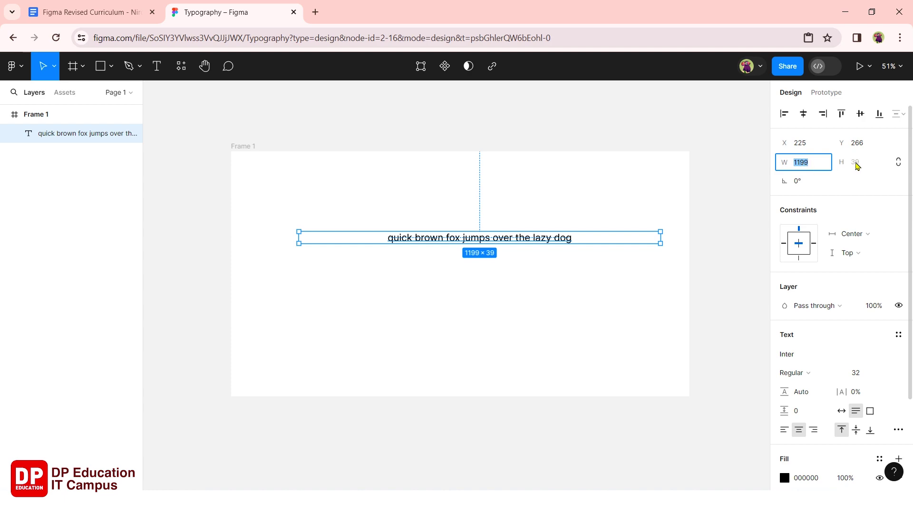
pyautogui.press('Return')
# Try rotation angles such as -21°, -32° and 19° in the rotation field
pyautogui.click(802, 184)
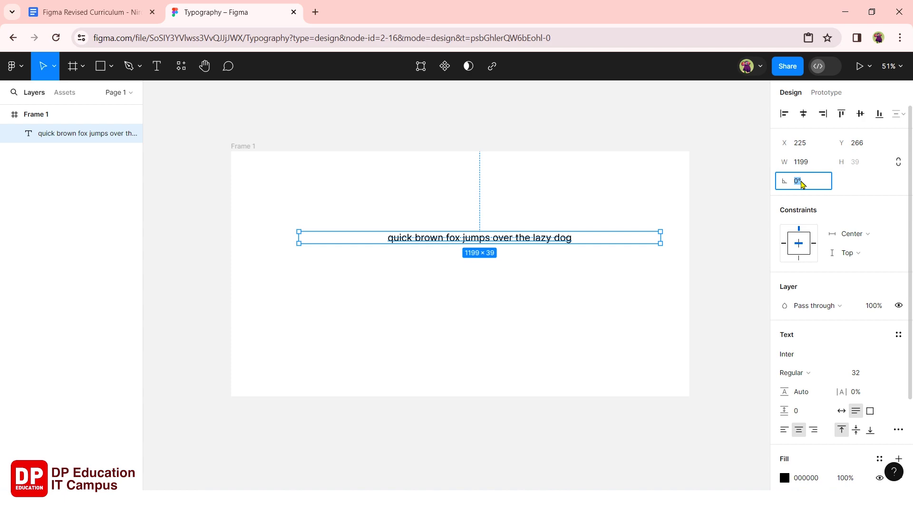
pyautogui.press('Down')
pyautogui.press('Down')
pyautogui.press('Down')
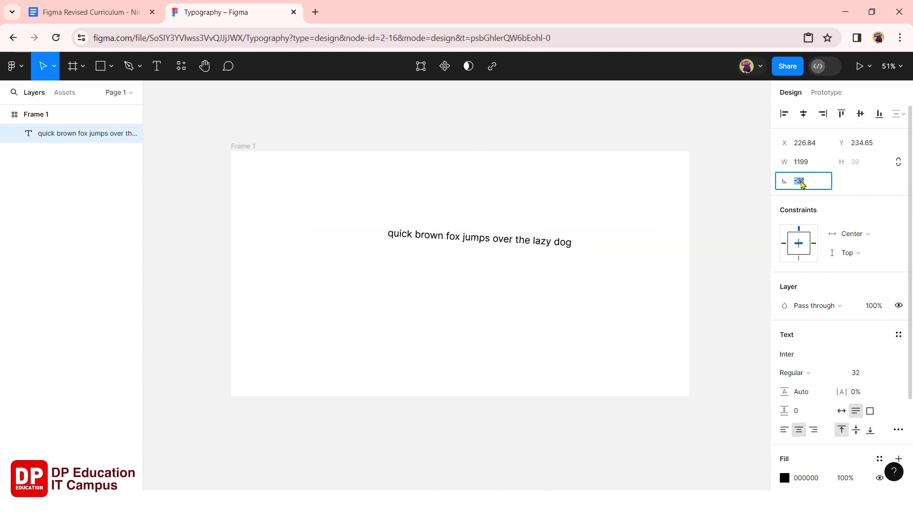
pyautogui.press('Down')
pyautogui.press('Down')
pyautogui.press('Down')
pyautogui.press('Down')
pyautogui.press('Down')
pyautogui.press('Down')
pyautogui.press('Down')
pyautogui.press('Down')
pyautogui.press('Down')
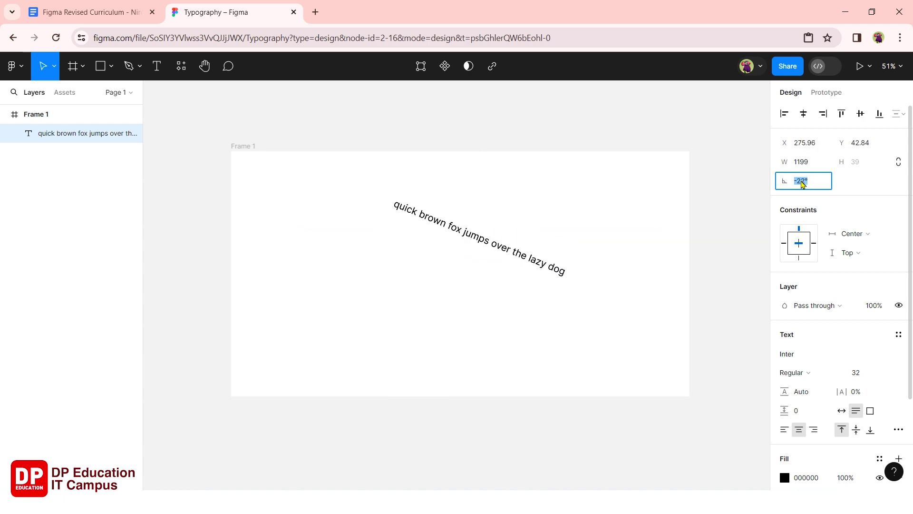
pyautogui.press('Down')
pyautogui.press('Down')
pyautogui.press('Down')
pyautogui.press('Down')
pyautogui.press('Down')
pyautogui.press('Down')
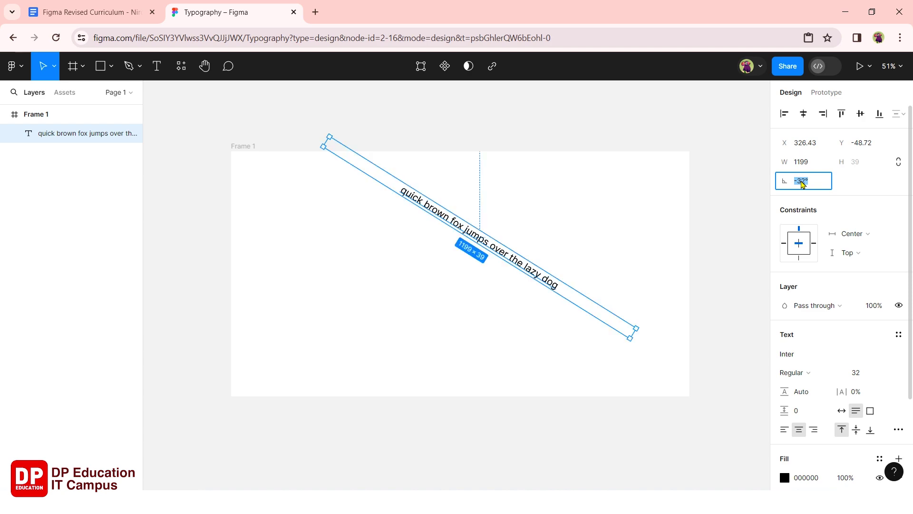
pyautogui.press('Down')
pyautogui.press('Down')
pyautogui.press('Down')
pyautogui.press('Down')
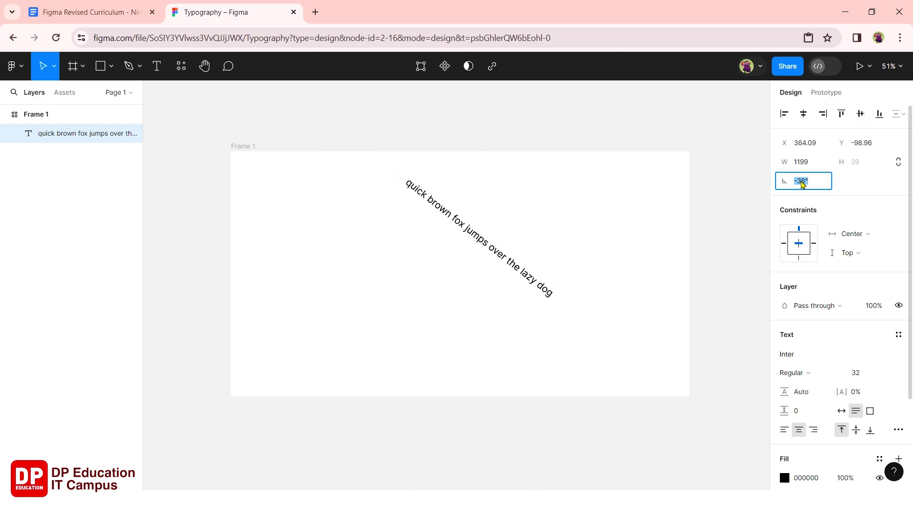
pyautogui.press('Up')
pyautogui.press('Up')
pyautogui.press('Up')
pyautogui.press('Up')
pyautogui.press('Up')
pyautogui.press('Up')
pyautogui.press('Up')
pyautogui.press('Up')
pyautogui.press('Up')
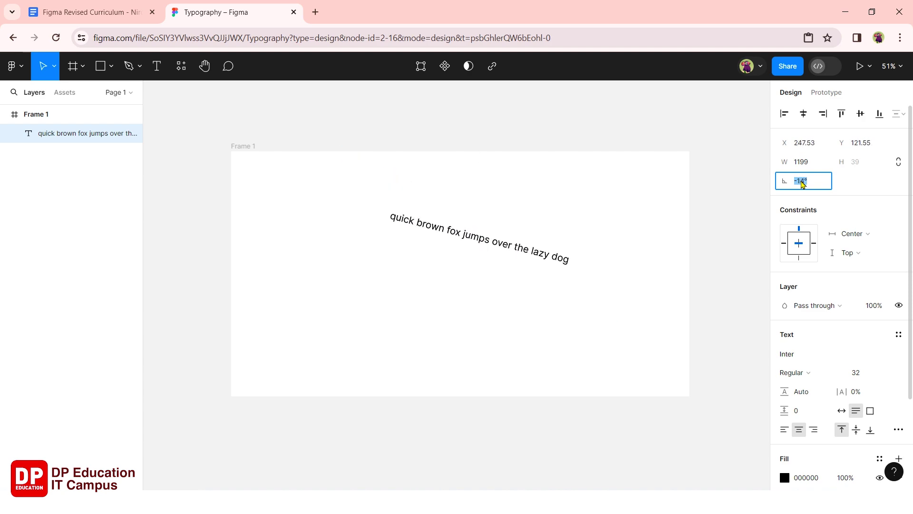
pyautogui.press('Up')
pyautogui.press('Up')
pyautogui.press('Up')
pyautogui.press('Up')
pyautogui.press('Up')
pyautogui.press('Up')
pyautogui.press('Up')
pyautogui.press('Up')
pyautogui.press('Up')
pyautogui.press('Up')
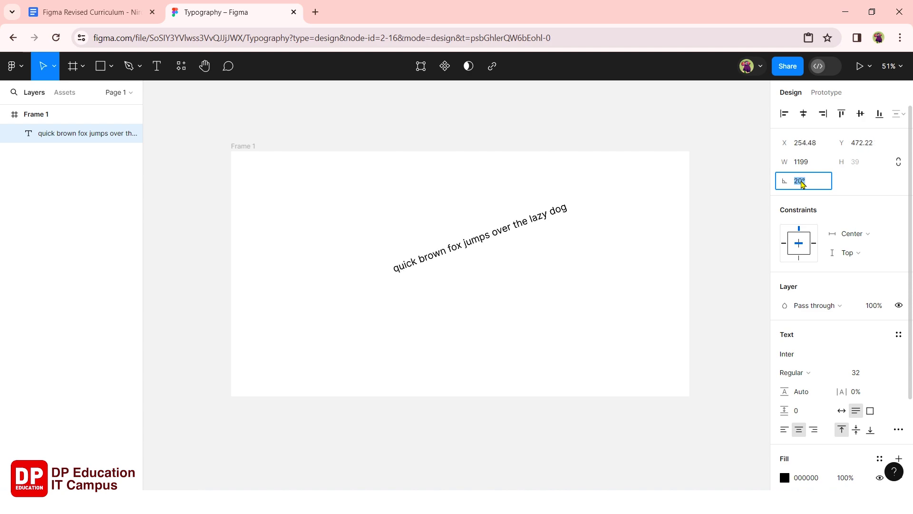
pyautogui.press('Up')
pyautogui.press('Up')
pyautogui.press('Down')
pyautogui.press('Down')
pyautogui.press('Down')
pyautogui.press('Down')
pyautogui.press('Down')
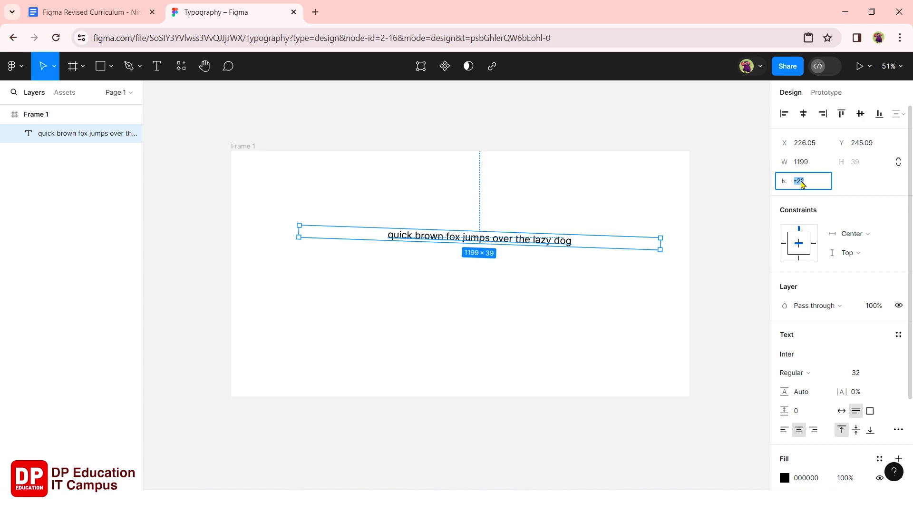
# Tilt the text box freely with the rotate handle, then reset its rotation to 0°
pyautogui.click(622, 276)
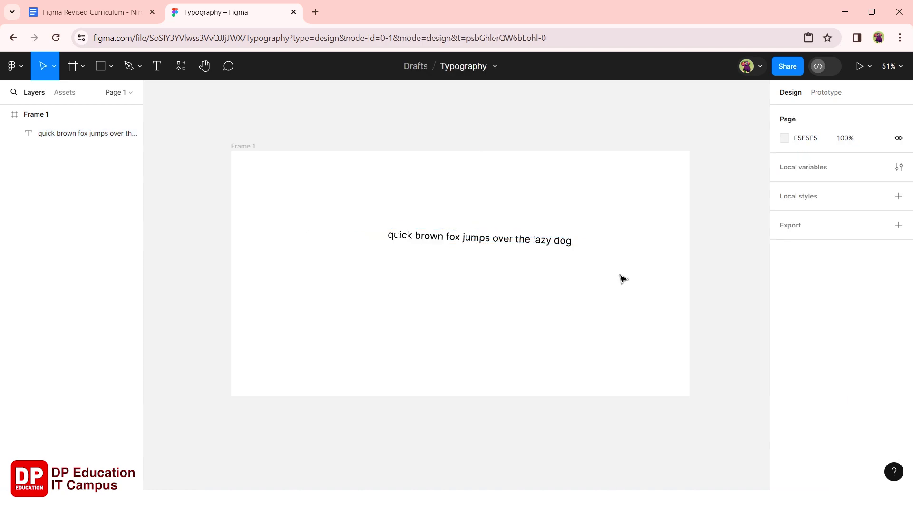
pyautogui.click(554, 241)
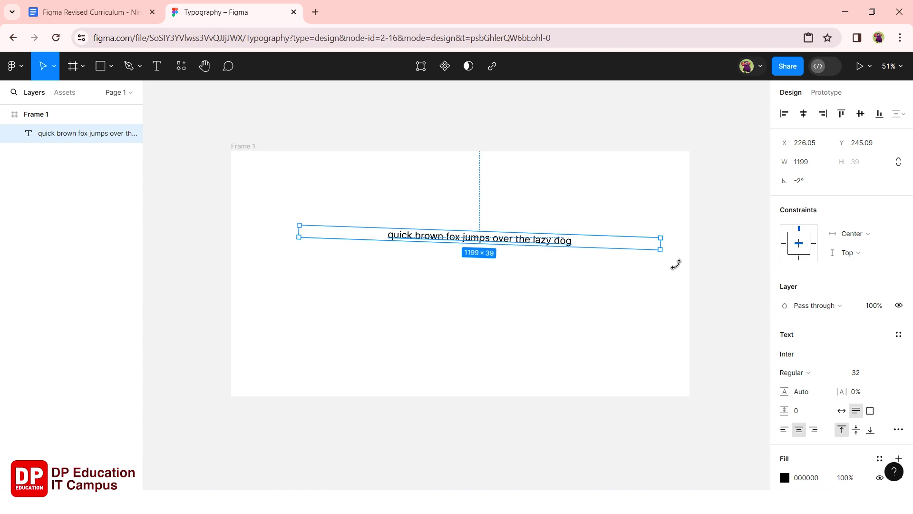
pyautogui.moveTo(676, 263); pyautogui.dragTo(638, 323)
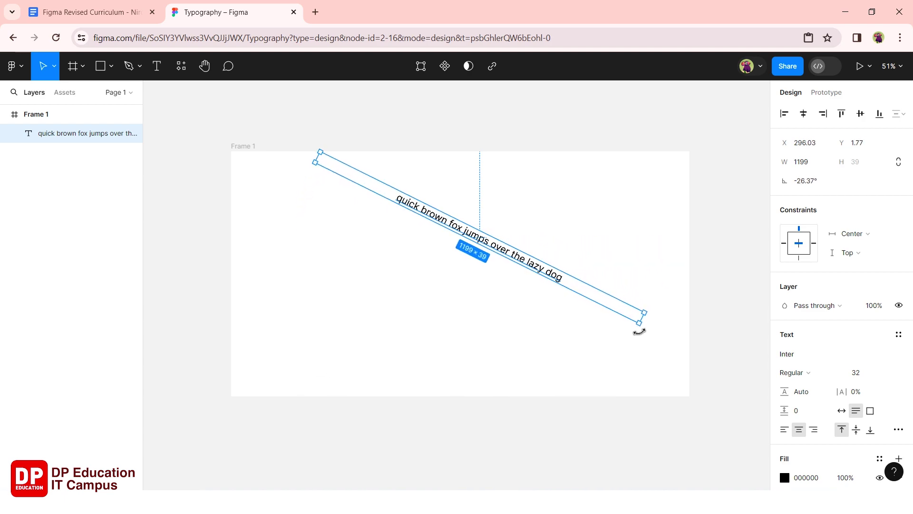
pyautogui.moveTo(638, 323)
pyautogui.mouseDown()
pyautogui.moveTo(669, 258)
pyautogui.moveTo(637, 293)
pyautogui.moveTo(644, 310)
pyautogui.moveTo(697, 293)
pyautogui.moveTo(694, 281)
pyautogui.moveTo(654, 308)
pyautogui.moveTo(555, 342)
pyautogui.moveTo(522, 340)
pyautogui.moveTo(529, 350)
pyautogui.moveTo(601, 351)
pyautogui.moveTo(656, 320)
pyautogui.moveTo(613, 332)
pyautogui.moveTo(633, 337)
pyautogui.moveTo(653, 360)
pyautogui.mouseUp()
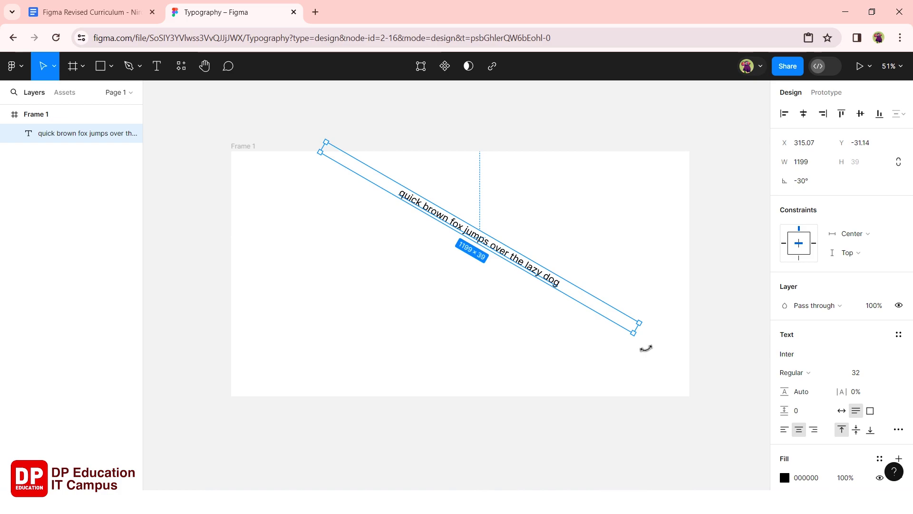
pyautogui.moveTo(642, 358)
pyautogui.mouseDown()
pyautogui.moveTo(608, 378)
pyautogui.moveTo(659, 356)
pyautogui.moveTo(698, 280)
pyautogui.mouseUp()
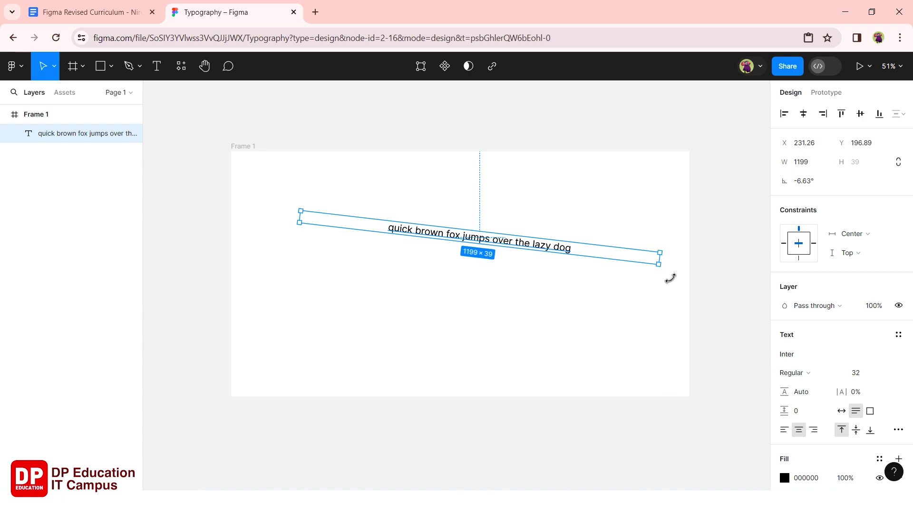
pyautogui.click(805, 181)
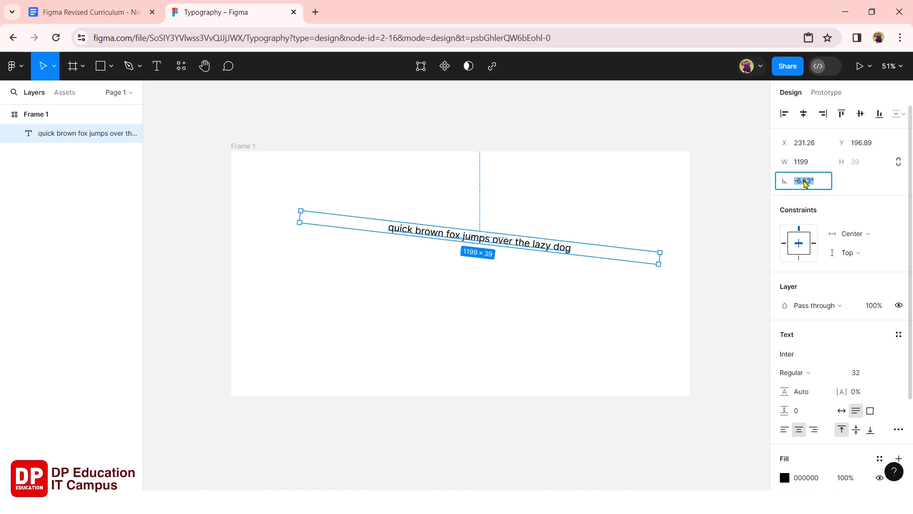
pyautogui.write('0')
pyautogui.press('Return')
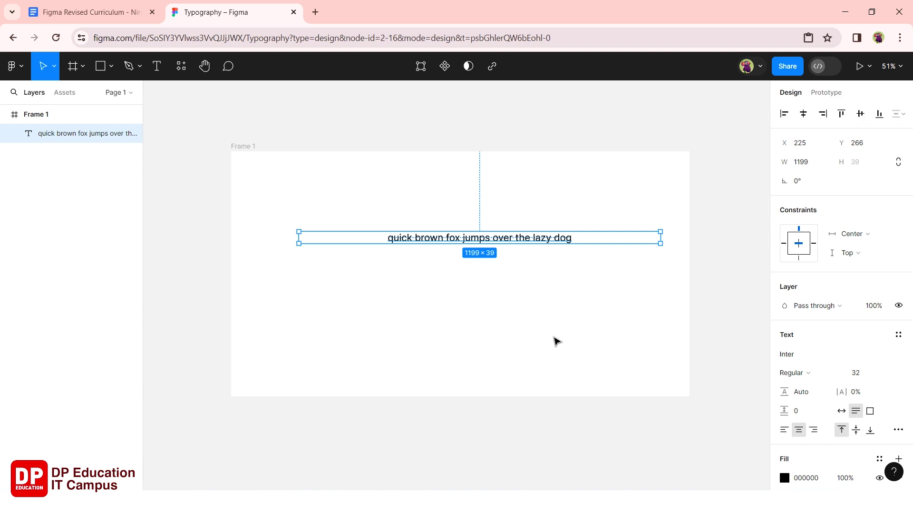
# Centre the text box horizontally in Frame 1 and reselect the text layer
pyautogui.click(803, 112)
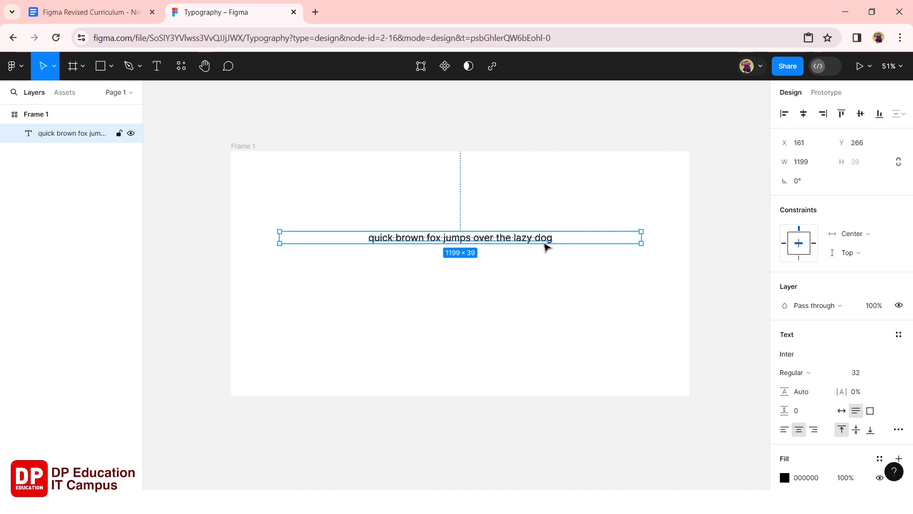
pyautogui.click(524, 312)
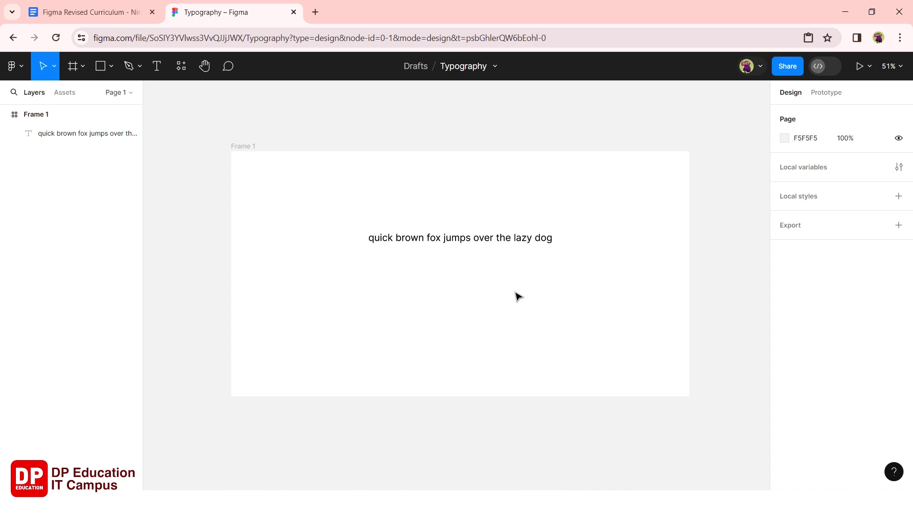
pyautogui.click(494, 241)
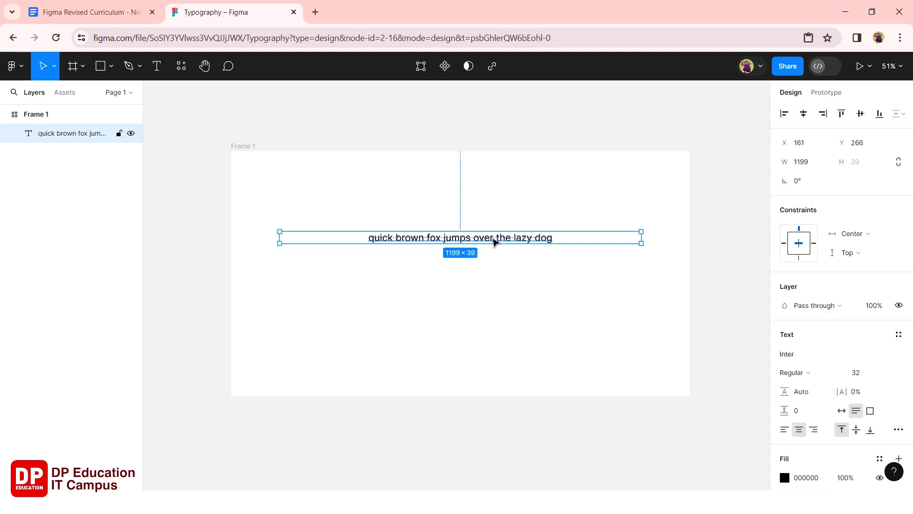
pyautogui.press('Escape')
pyautogui.hscroll(1, 453, 233)
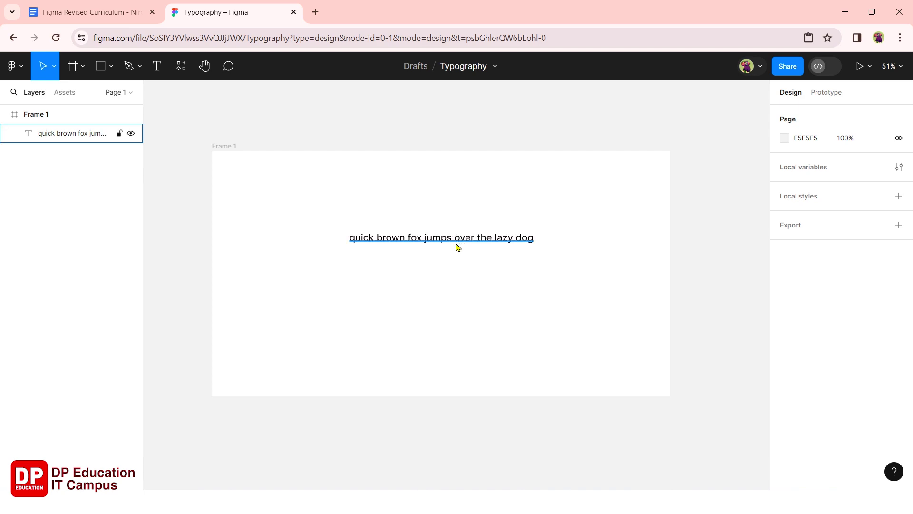
pyautogui.click(457, 245)
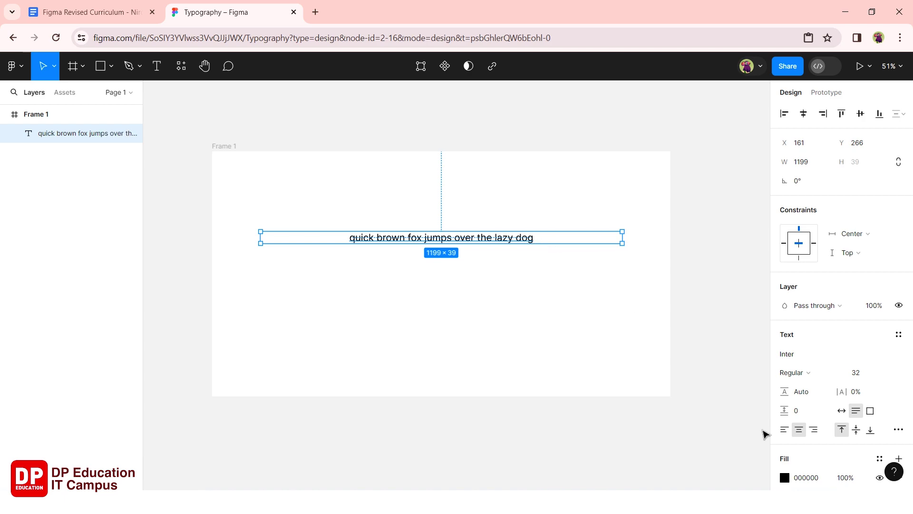
# Left-align the sentence and move the text box to Frame 1's top-left, X 32, Y 43
pyautogui.click(784, 429)
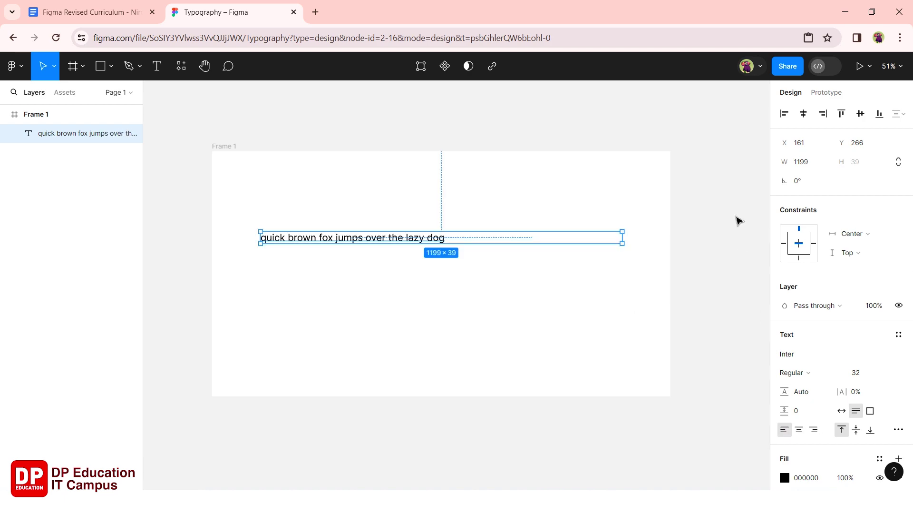
pyautogui.click(785, 114)
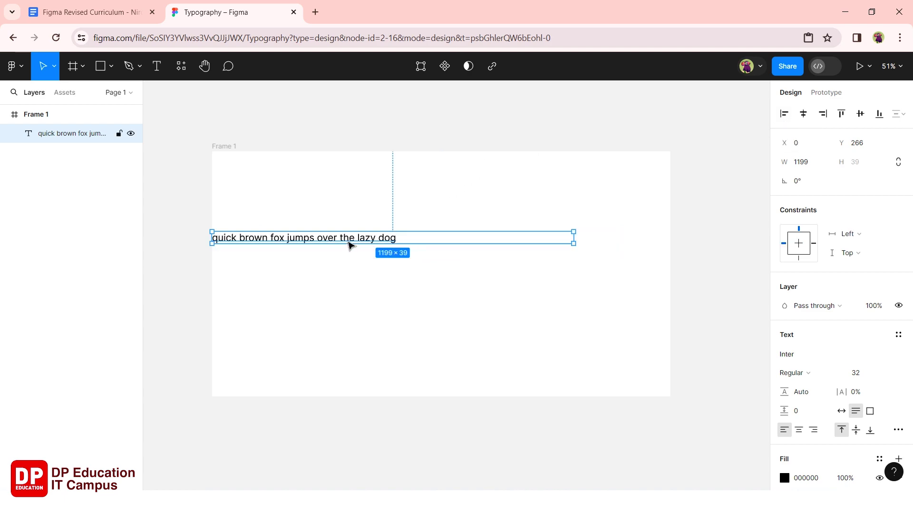
pyautogui.moveTo(352, 240)
pyautogui.mouseDown()
pyautogui.moveTo(368, 204)
pyautogui.moveTo(359, 178)
pyautogui.mouseUp()
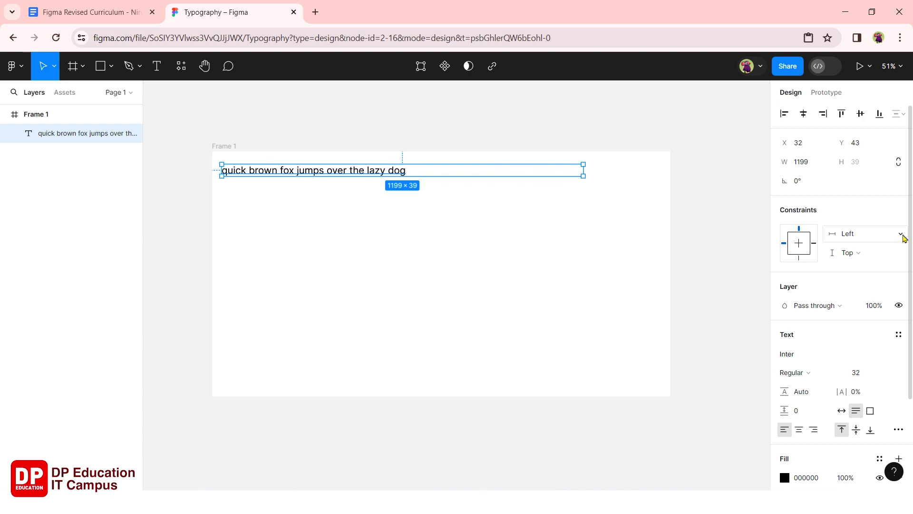
# Keep the text's Left constraint and narrow Frame 1 to about 1481 wide
pyautogui.click(903, 238)
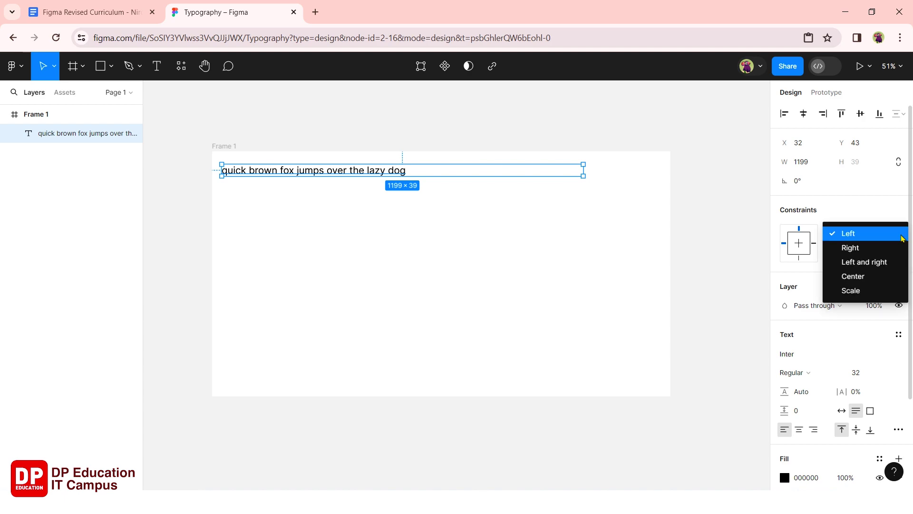
pyautogui.click(871, 235)
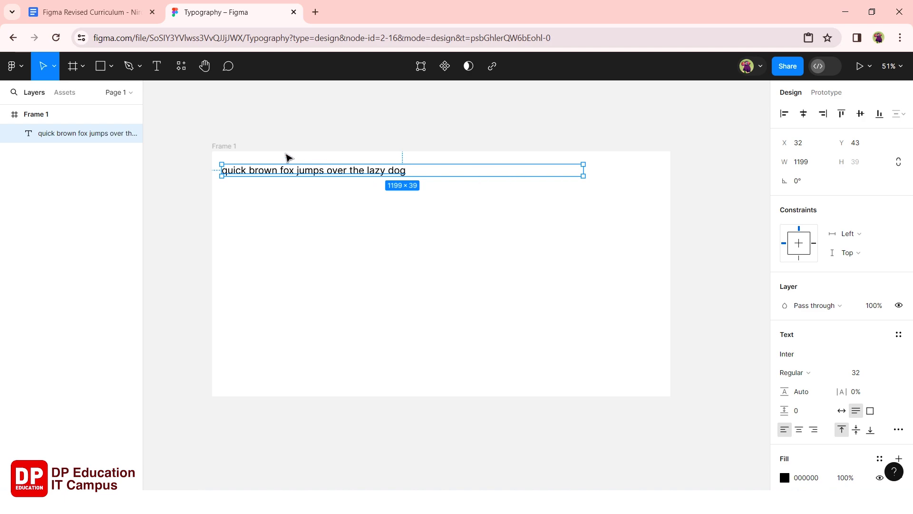
pyautogui.click(230, 154)
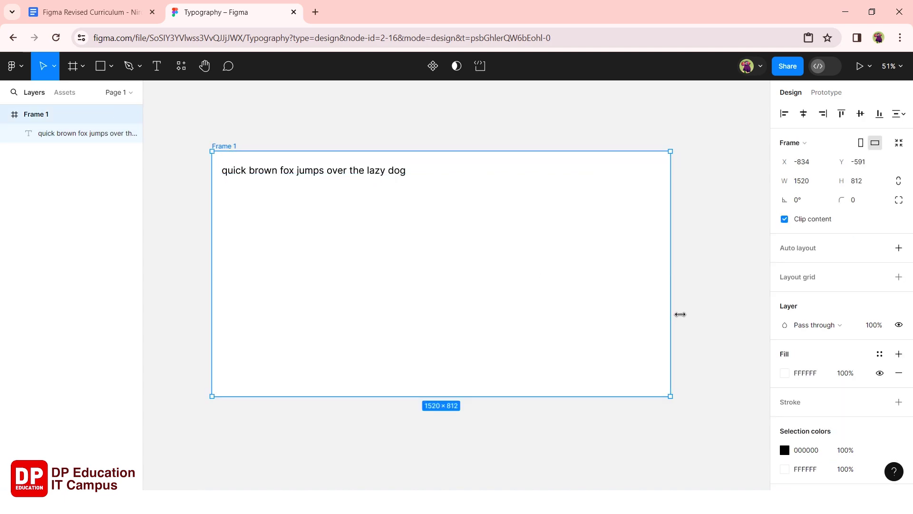
pyautogui.moveTo(680, 314)
pyautogui.mouseDown()
pyautogui.moveTo(515, 294)
pyautogui.moveTo(504, 330)
pyautogui.moveTo(501, 311)
pyautogui.moveTo(720, 323)
pyautogui.moveTo(589, 338)
pyautogui.moveTo(664, 347)
pyautogui.mouseUp()
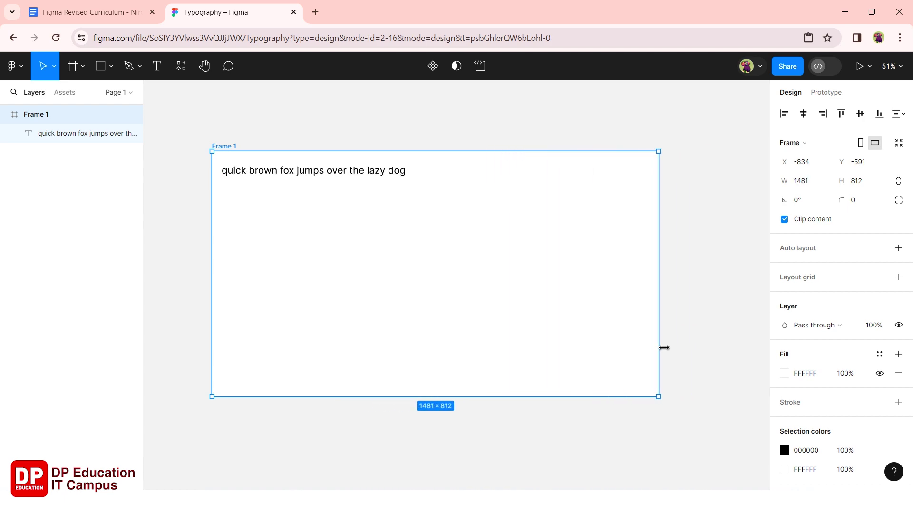
pyautogui.click(255, 212)
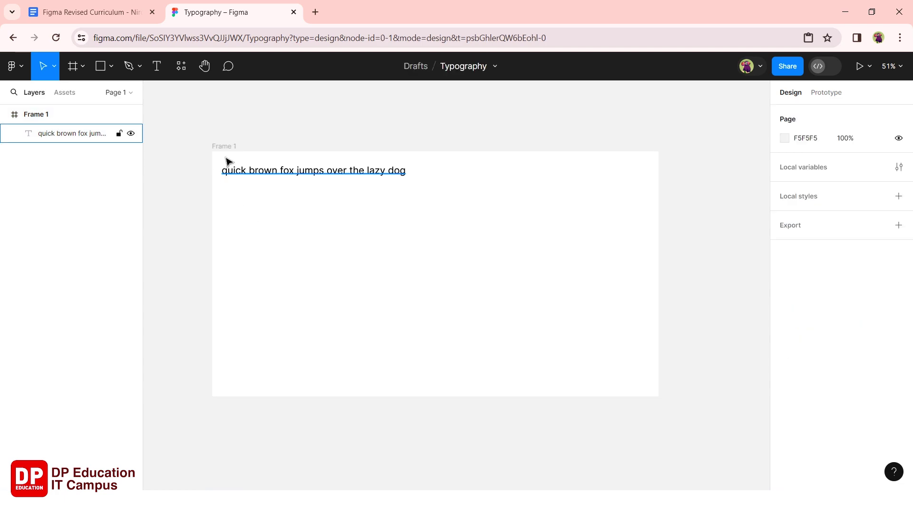
pyautogui.click(247, 173)
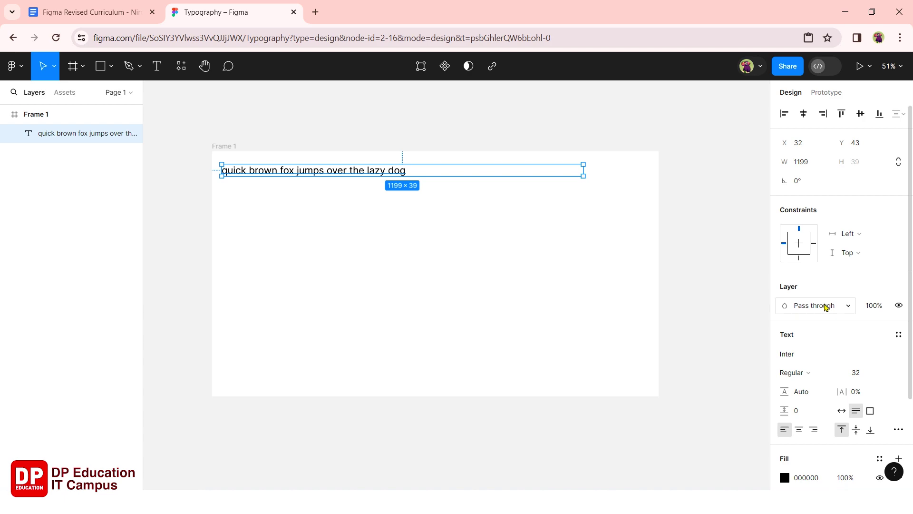
pyautogui.click(849, 311)
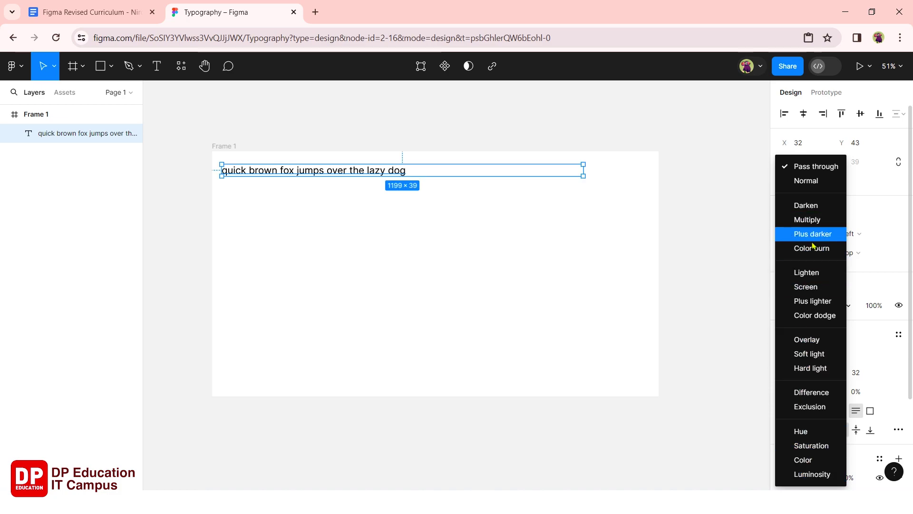
pyautogui.click(501, 225)
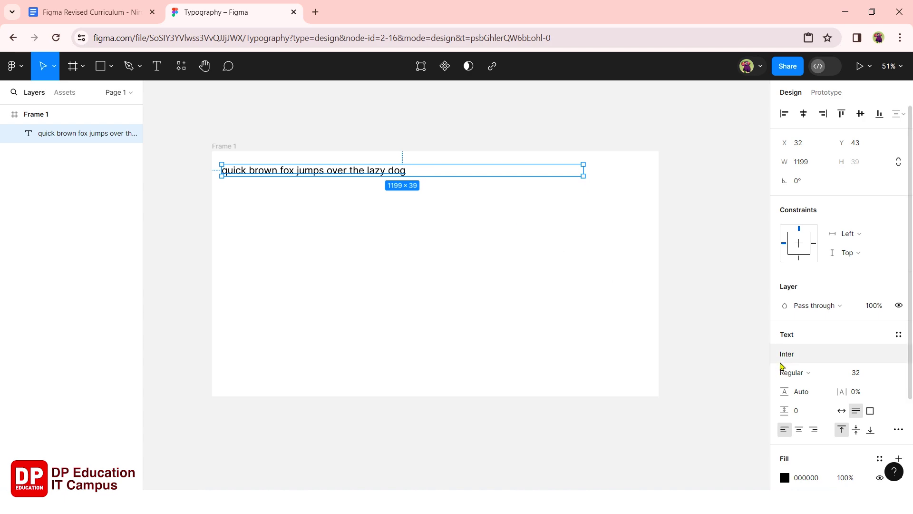
# Lower the text layer's opacity by trial, committing 48%
pyautogui.click(868, 304)
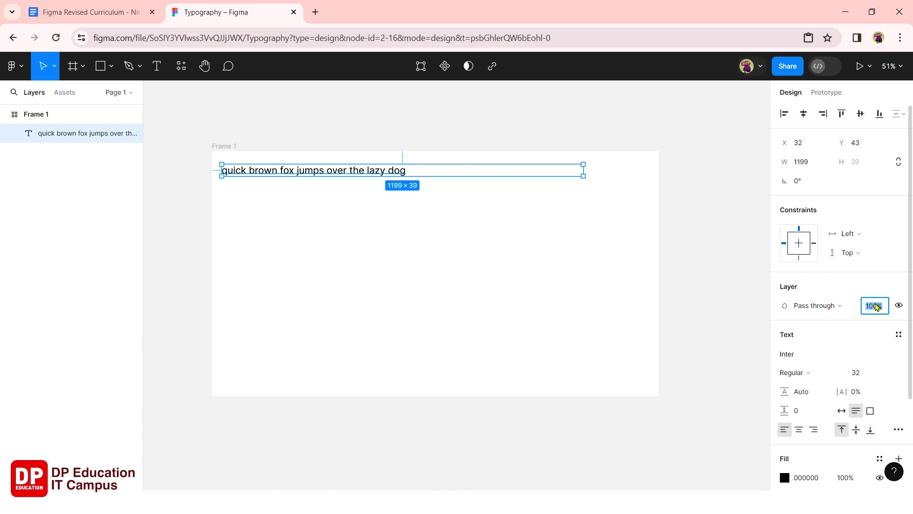
pyautogui.press('Down')
pyautogui.press('Down')
pyautogui.press('Down')
pyautogui.press('Down')
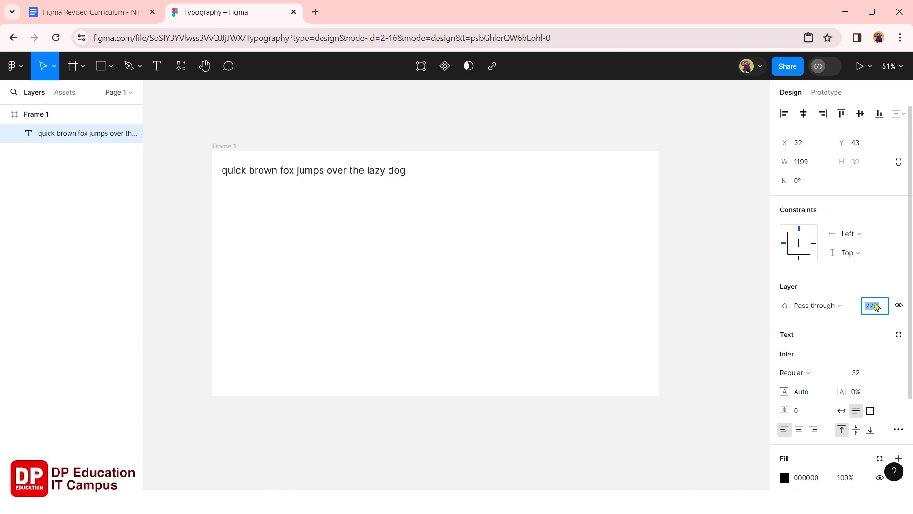
pyautogui.press('Down')
pyautogui.press('Down')
pyautogui.press('Down')
pyautogui.press('Down')
pyautogui.press('Down')
pyautogui.press('Down')
pyautogui.press('Down')
pyautogui.press('Down')
pyautogui.press('Down')
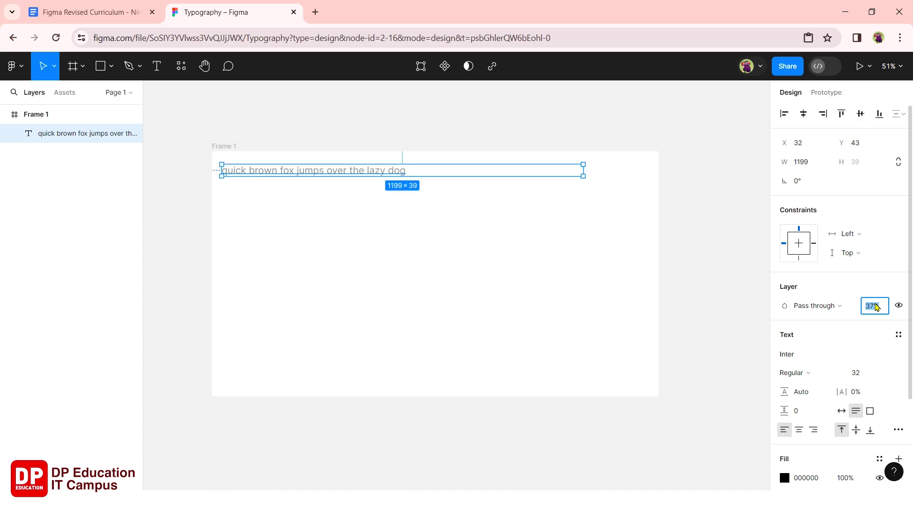
pyautogui.press('Down')
pyautogui.write('48')
pyautogui.press('Return')
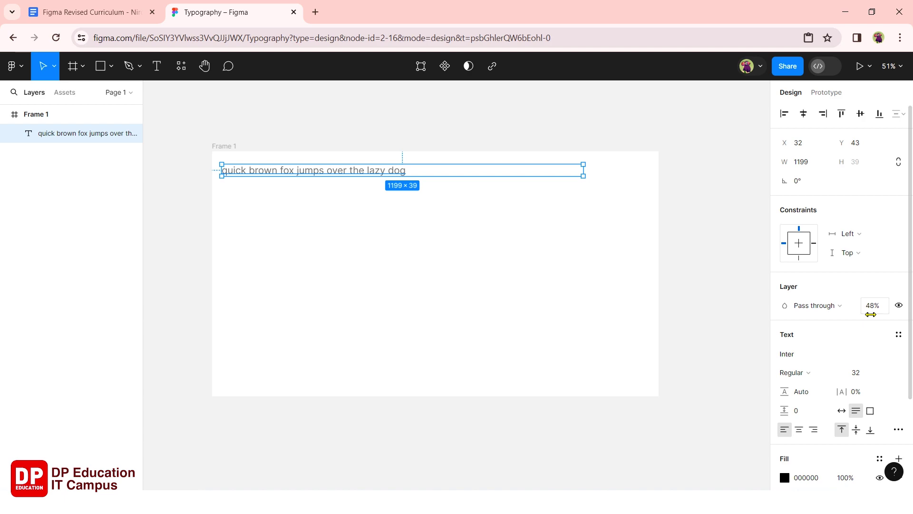
# Raise the text layer's opacity to 66% and reselect it
pyautogui.click(873, 310)
pyautogui.write('66')
pyautogui.press('Return')
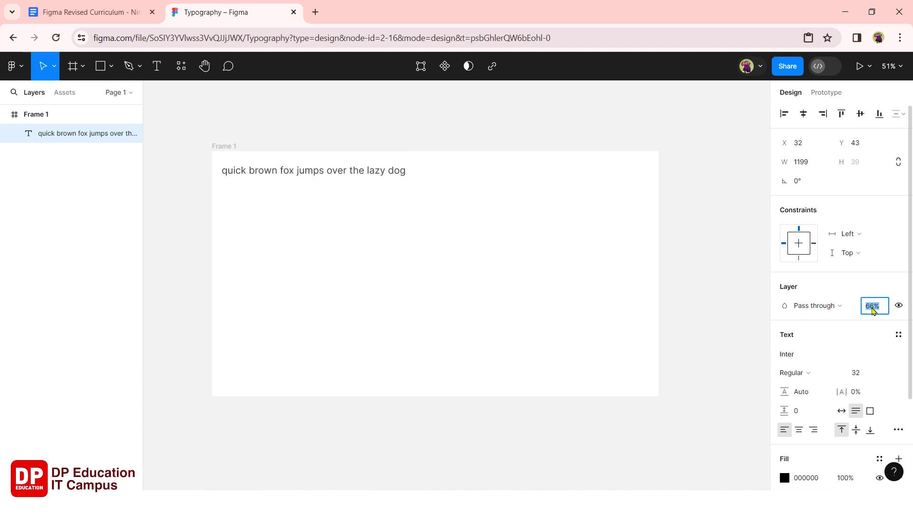
pyautogui.click(525, 273)
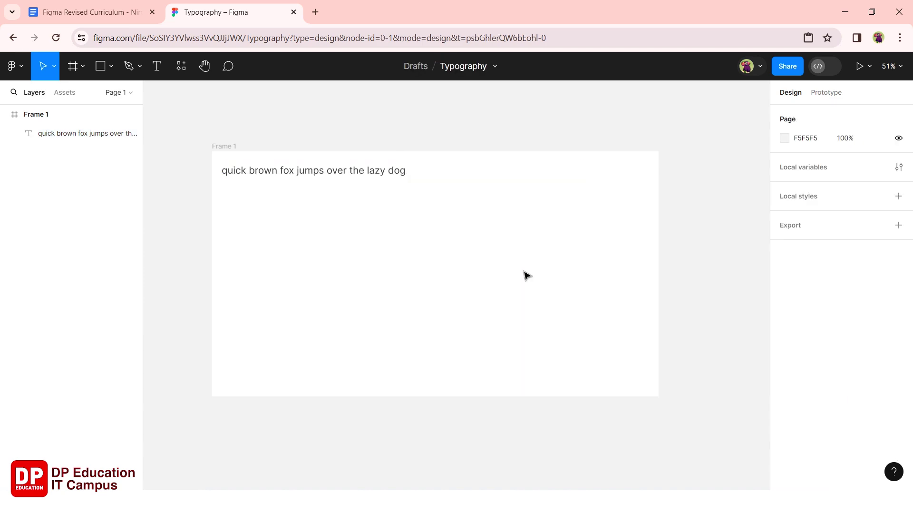
pyautogui.click(372, 171)
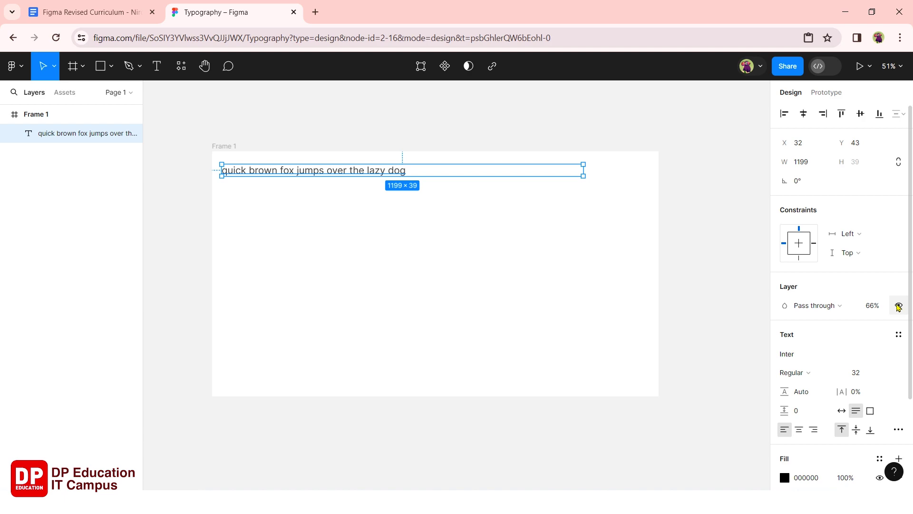
pyautogui.click(898, 306)
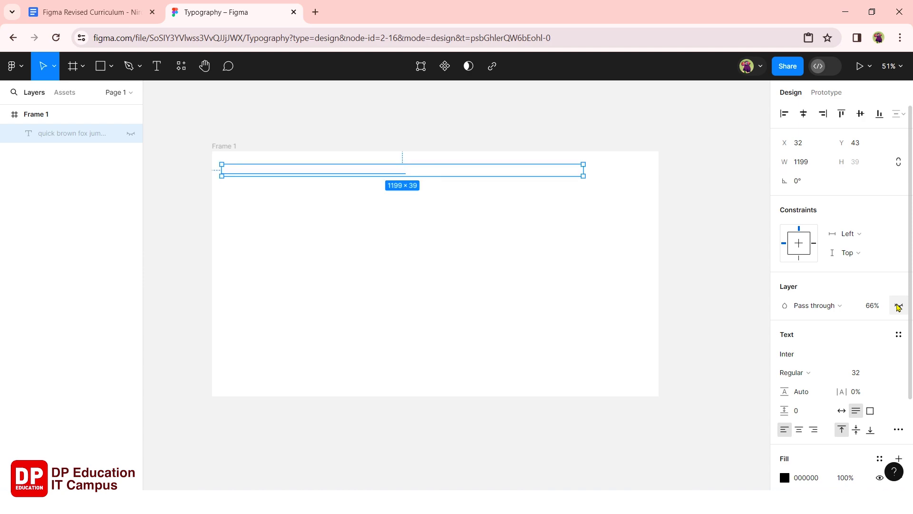
pyautogui.click(898, 306)
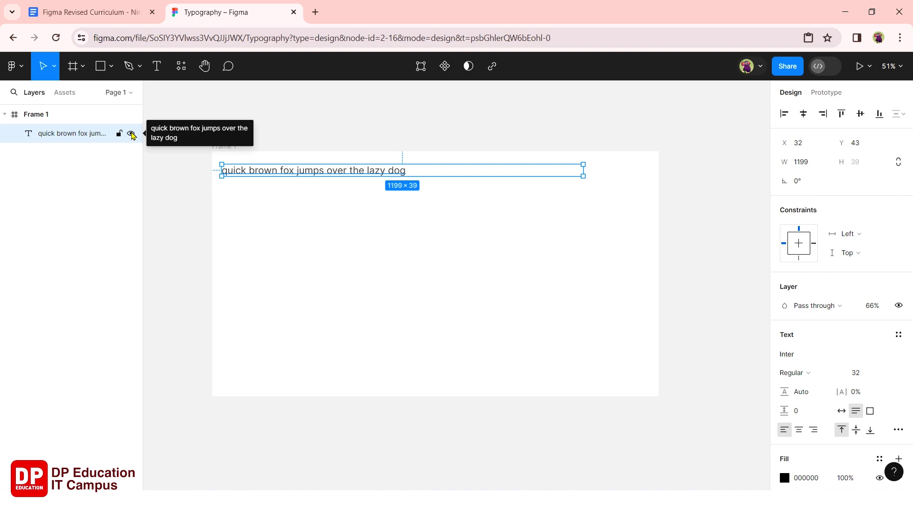
pyautogui.click(132, 134)
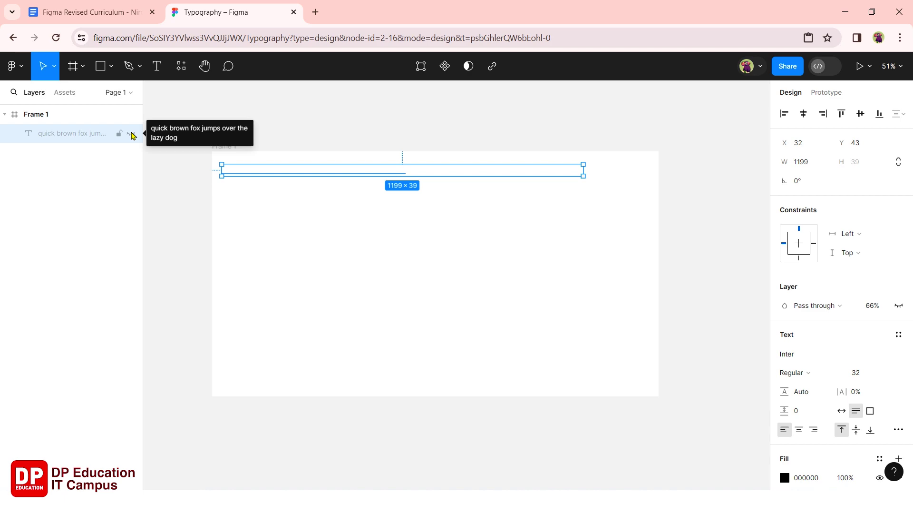
pyautogui.click(131, 135)
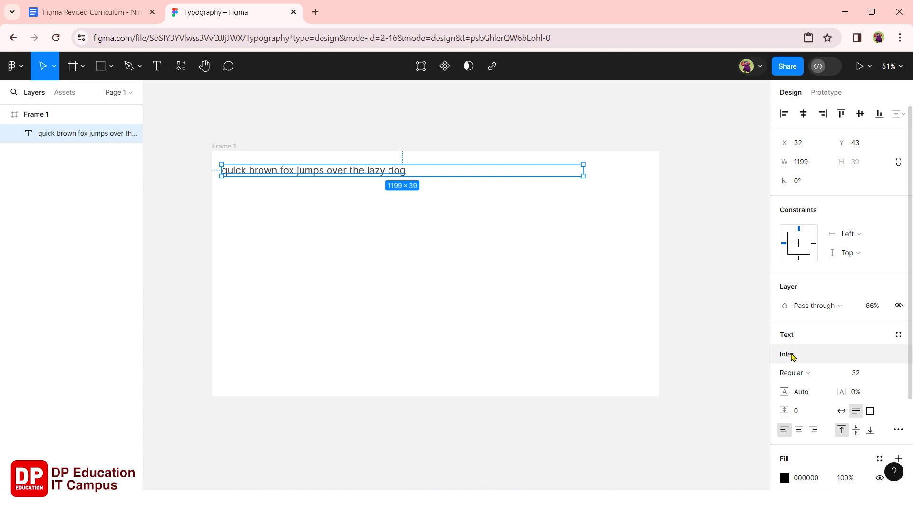
# Switch the sentence's font to Poppins Regular, found by searching 'popp'
pyautogui.click(815, 356)
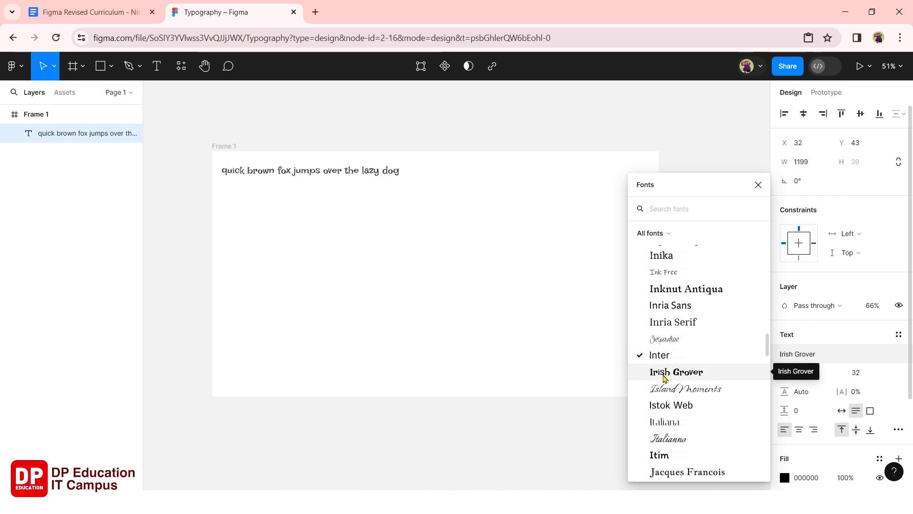
pyautogui.scroll(-2, 667, 445)
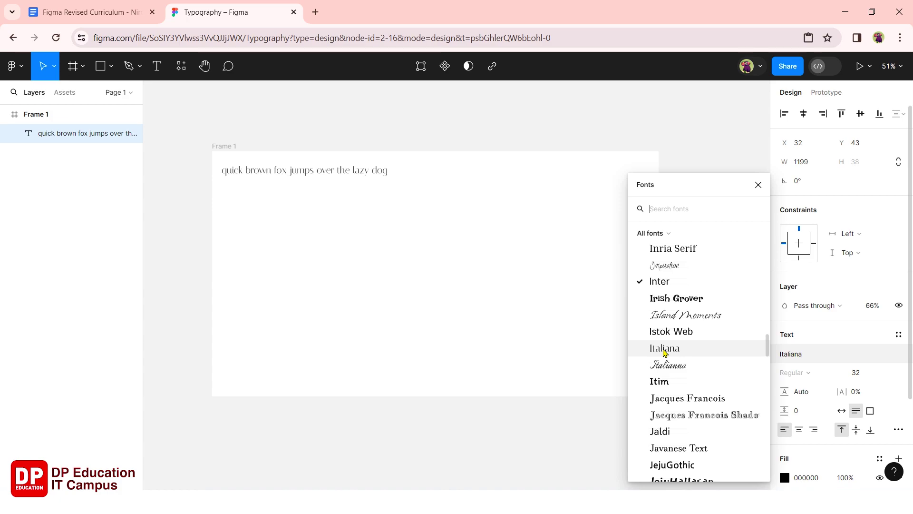
pyautogui.scroll(-2, 673, 428)
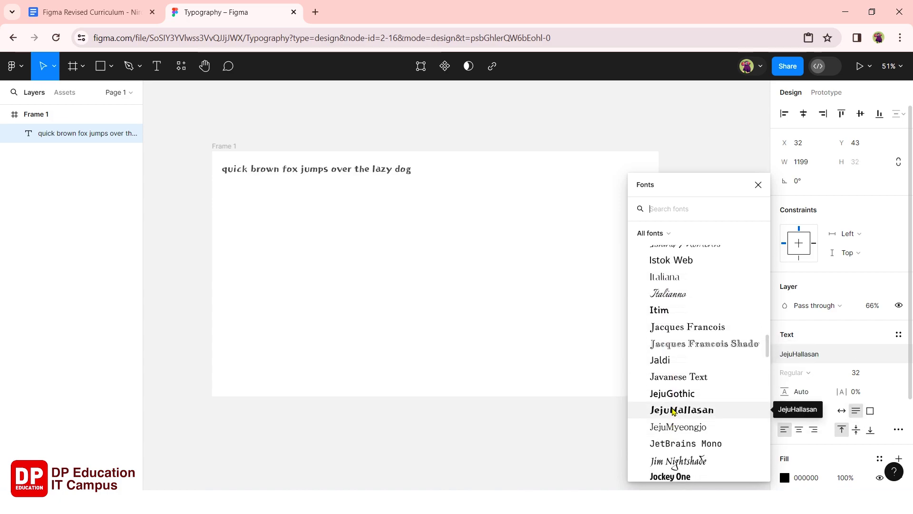
pyautogui.scroll(-2, 673, 416)
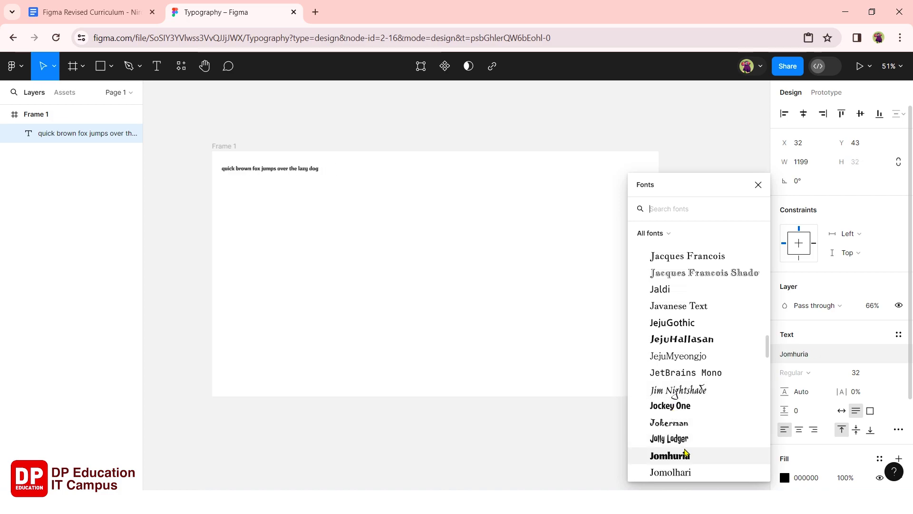
pyautogui.scroll(-3, 685, 452)
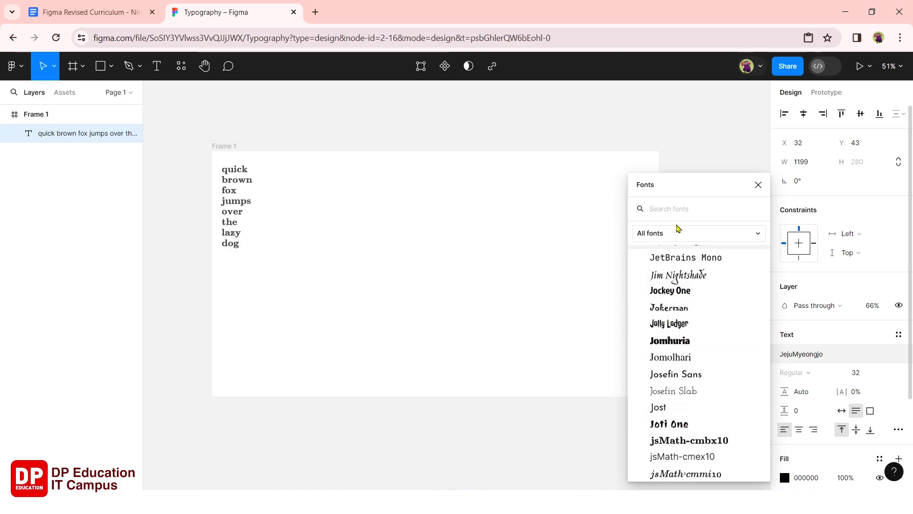
pyautogui.write('p')
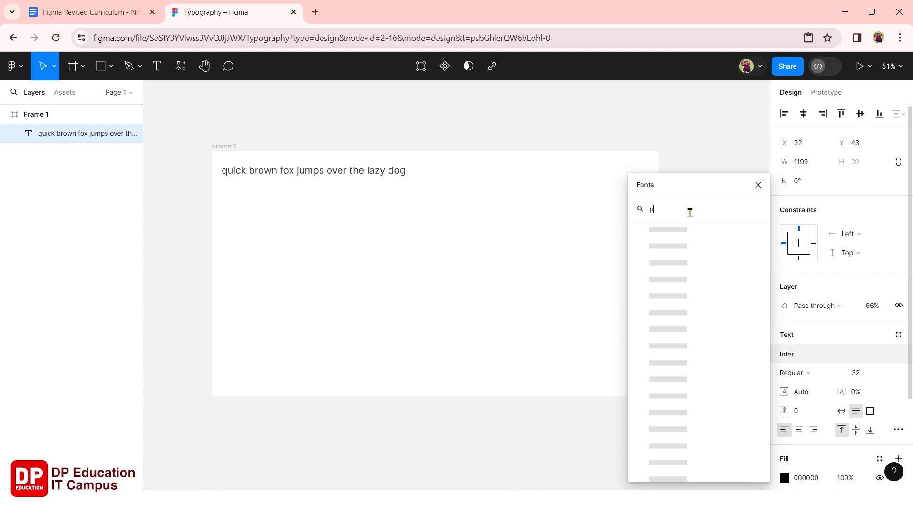
pyautogui.write('opp')
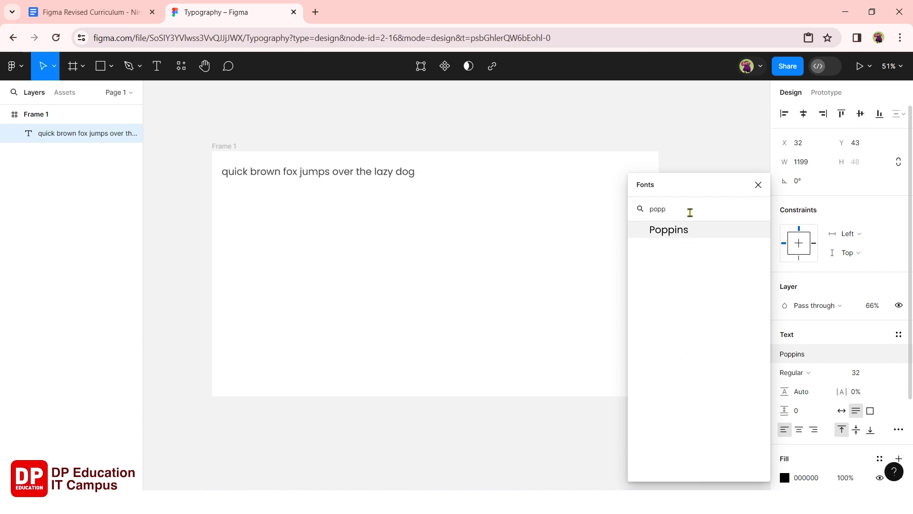
pyautogui.click(671, 230)
# Change the Poppins sentence's font style to SemiBold, keeping size 32
pyautogui.click(672, 229)
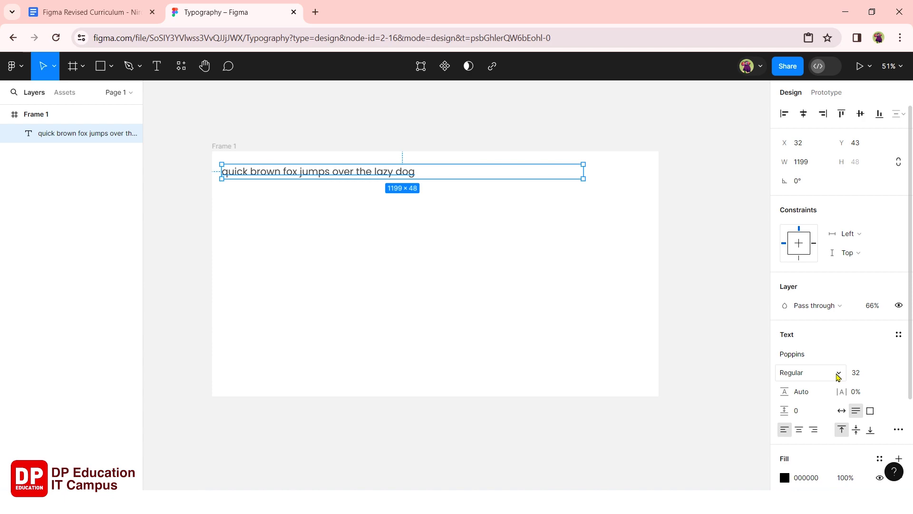
pyautogui.click(840, 374)
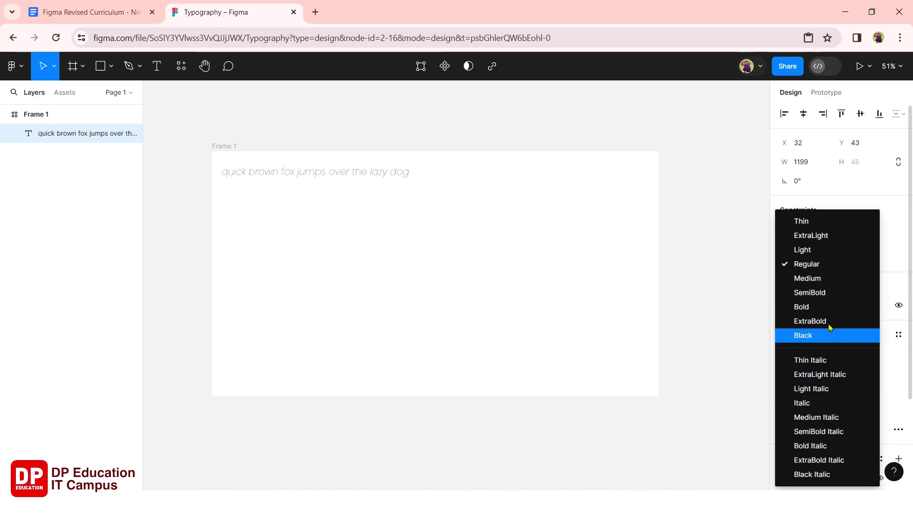
pyautogui.click(823, 296)
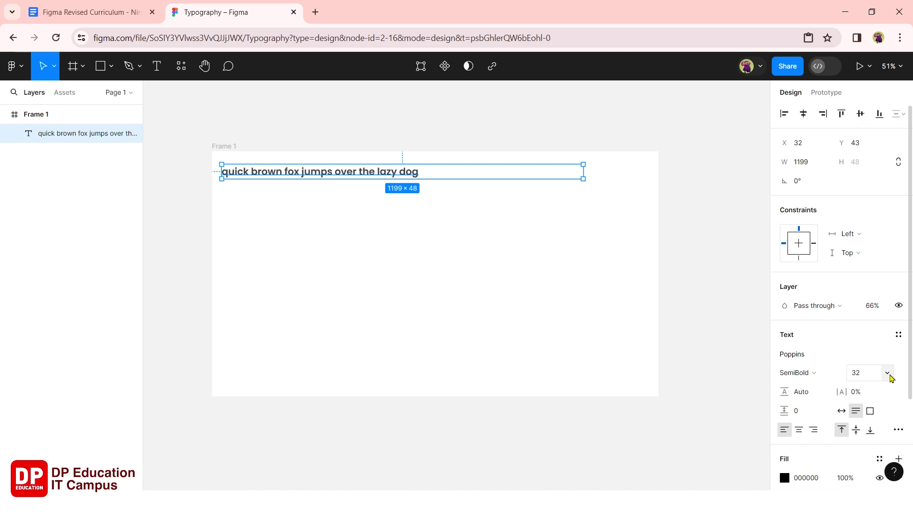
# Try the preset font size 40, then enter a font size of 52
pyautogui.click(888, 373)
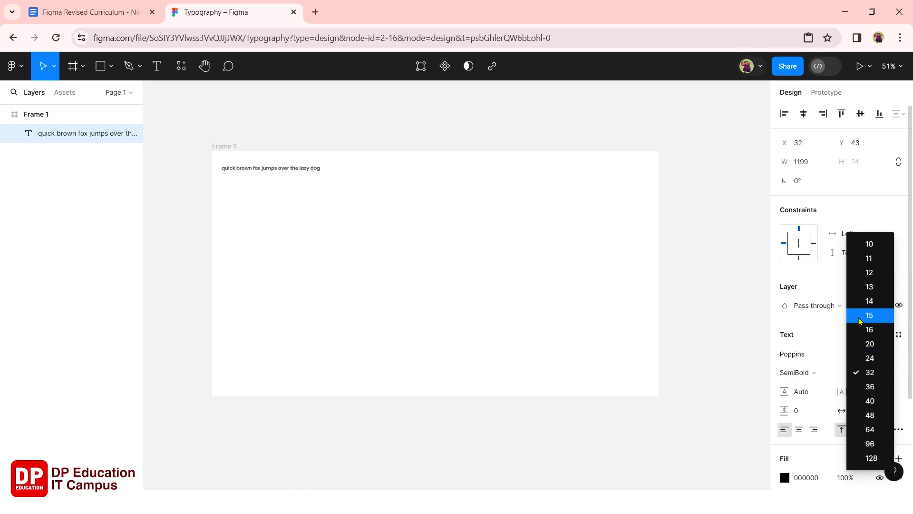
pyautogui.click(862, 399)
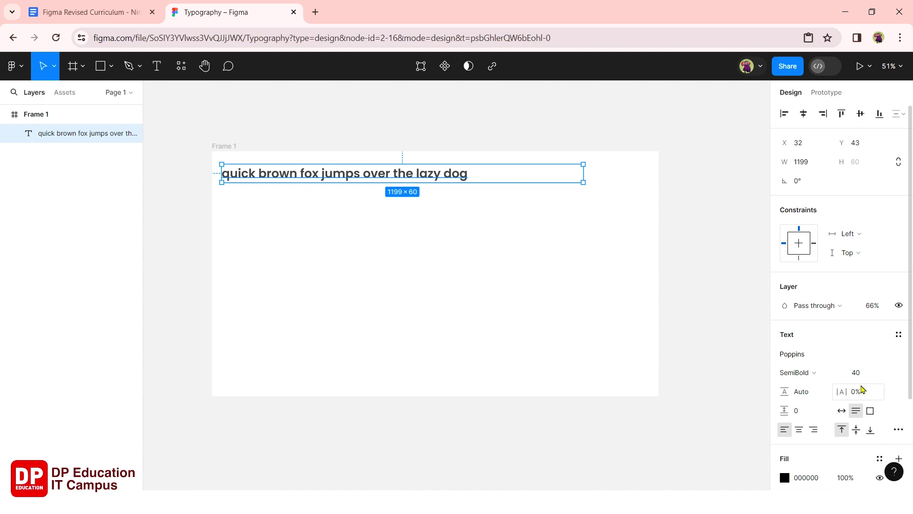
pyautogui.click(857, 376)
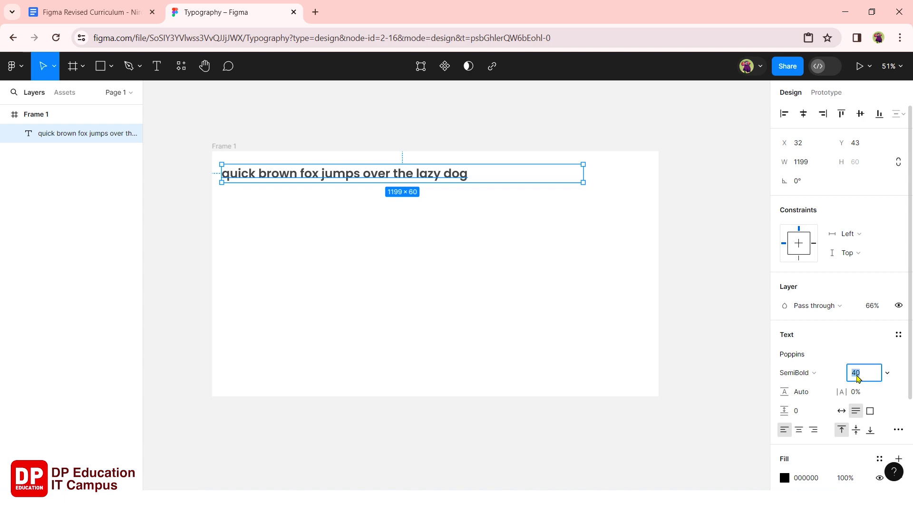
pyautogui.write('5')
pyautogui.write('2')
pyautogui.press('Return')
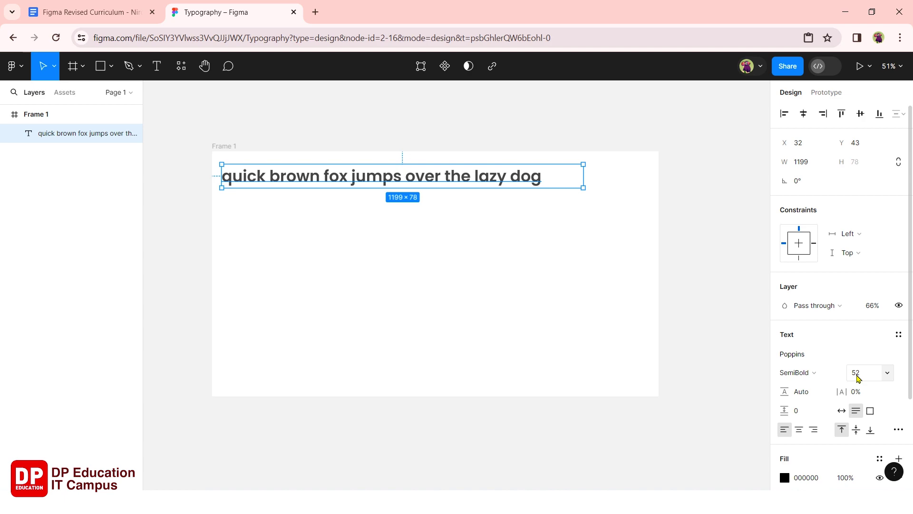
# Nudge the font size up to 64, then down until the sentence fits on one line
pyautogui.click(858, 373)
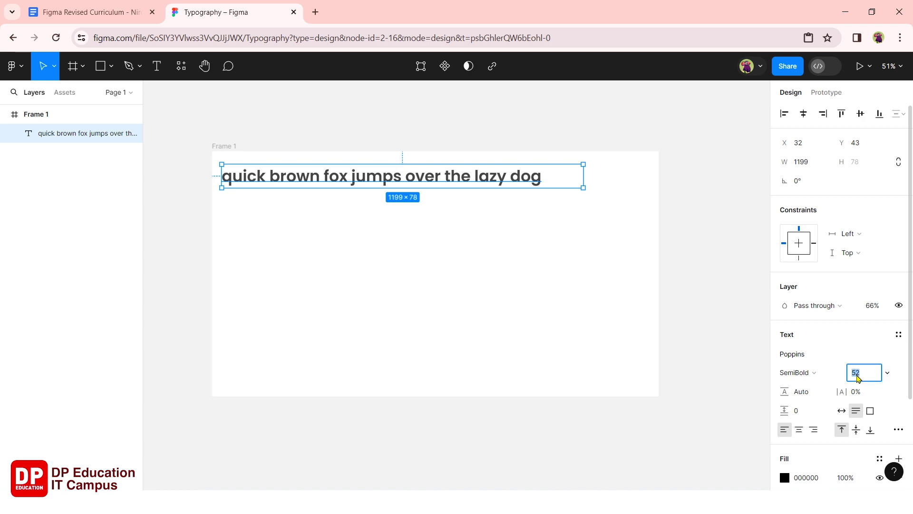
pyautogui.press('Up')
pyautogui.press('Up')
pyautogui.press('Up')
pyautogui.press('Up')
pyautogui.press('Up')
pyautogui.press('Up')
pyautogui.press('Up')
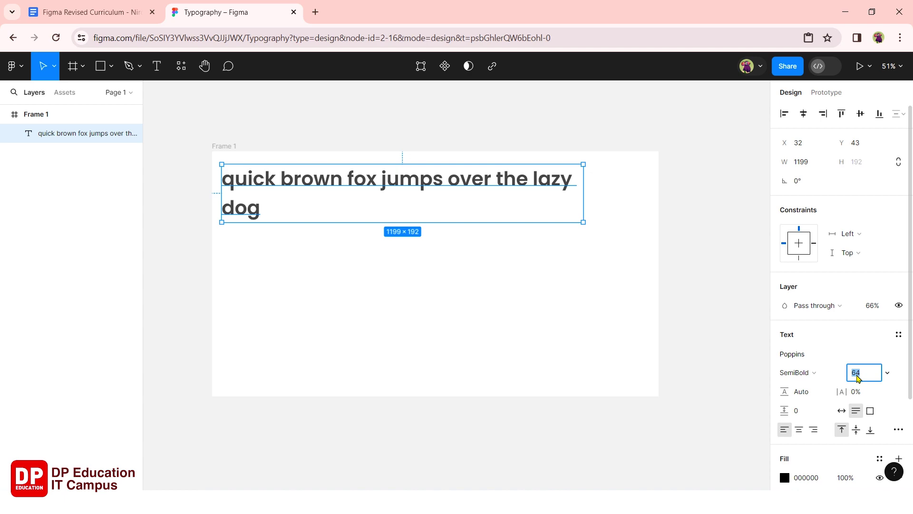
pyautogui.press('Down')
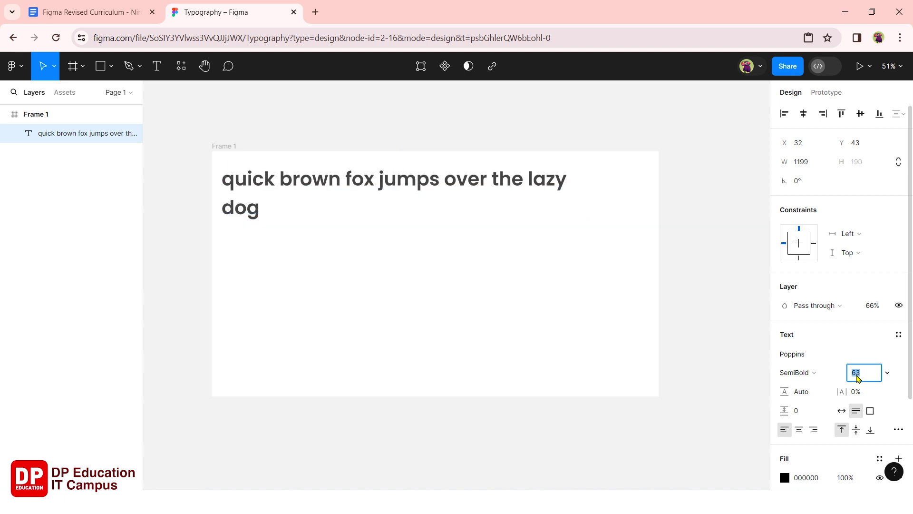
pyautogui.press('Down')
pyautogui.press('Down')
pyautogui.press('Down')
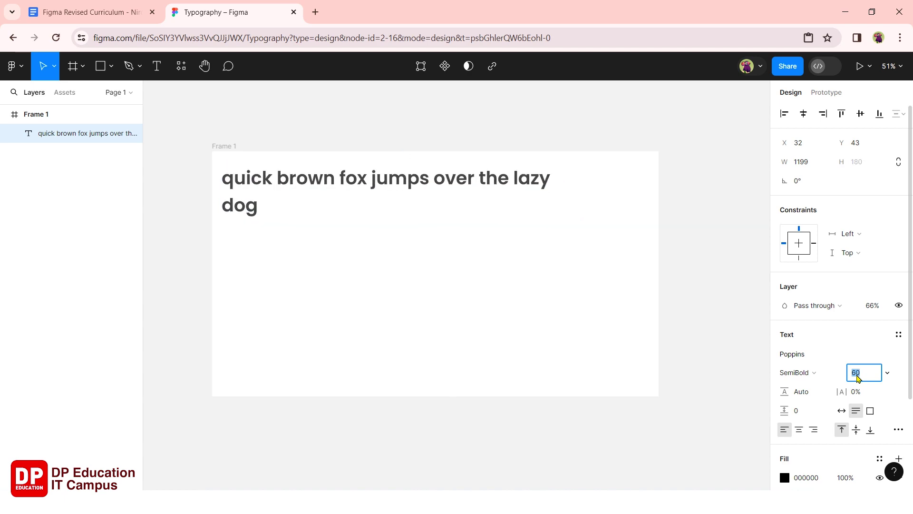
pyautogui.press('Down')
pyautogui.press('Down')
pyautogui.press('Down')
pyautogui.press('Down')
pyautogui.press('Down')
pyautogui.press('Down')
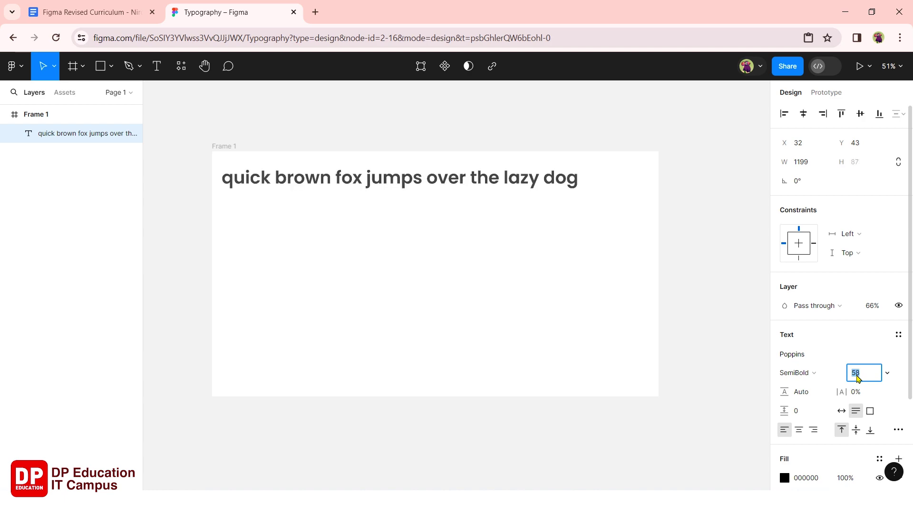
pyautogui.press('Down')
pyautogui.press('Down')
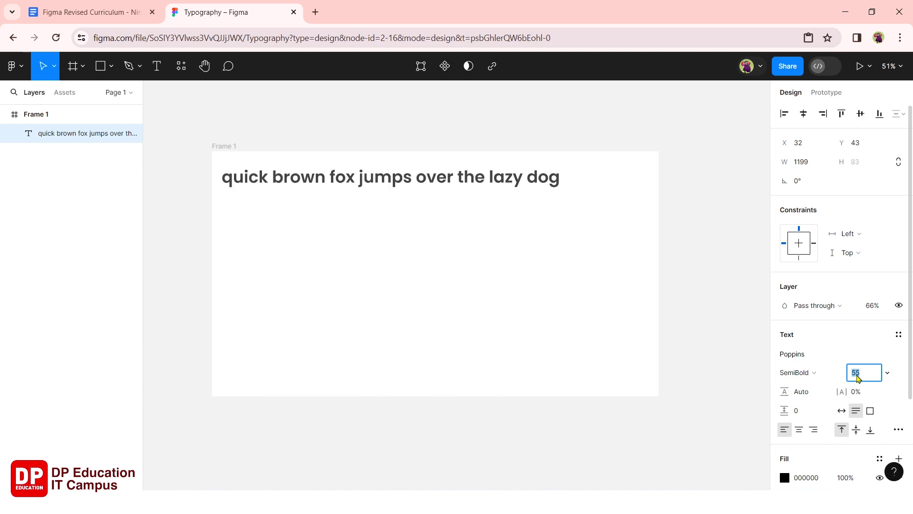
pyautogui.press('Down')
pyautogui.press('Down')
pyautogui.press('Down')
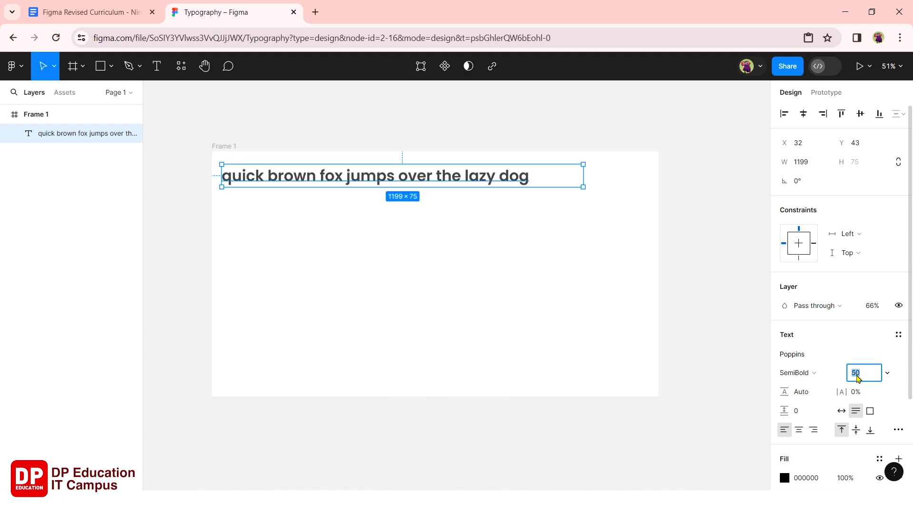
# Select the quick brown fox text layer and begin editing its line height
pyautogui.click(477, 305)
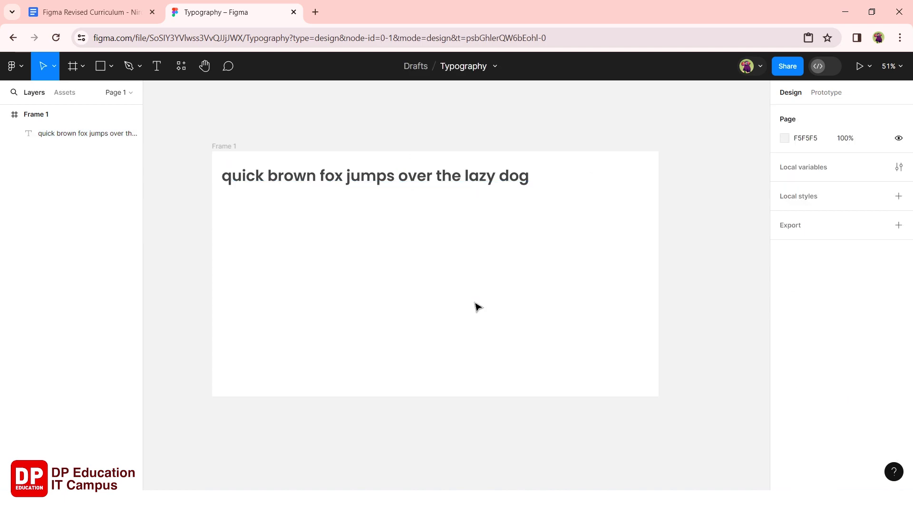
pyautogui.click(477, 175)
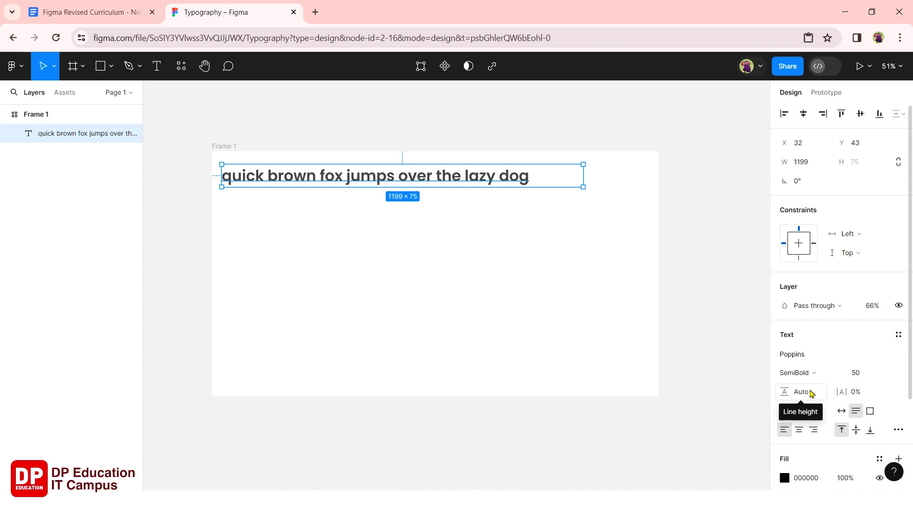
pyautogui.click(811, 393)
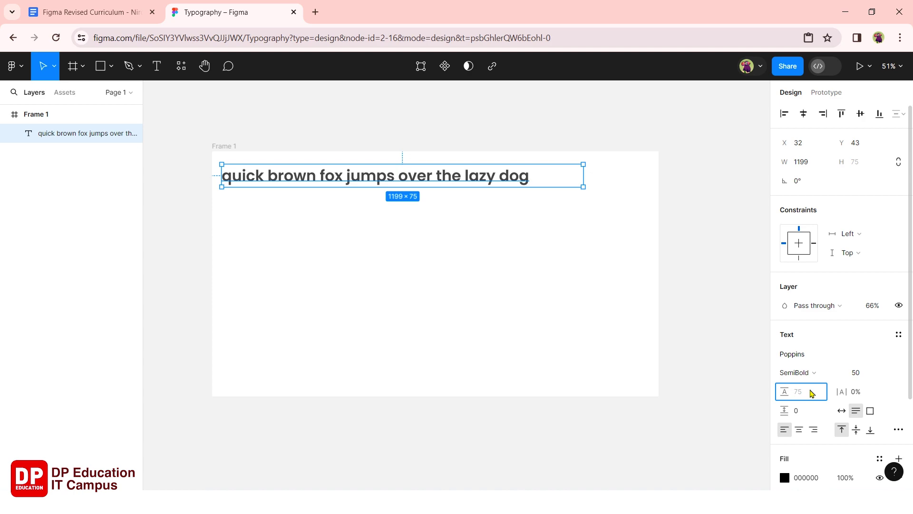
pyautogui.click(728, 395)
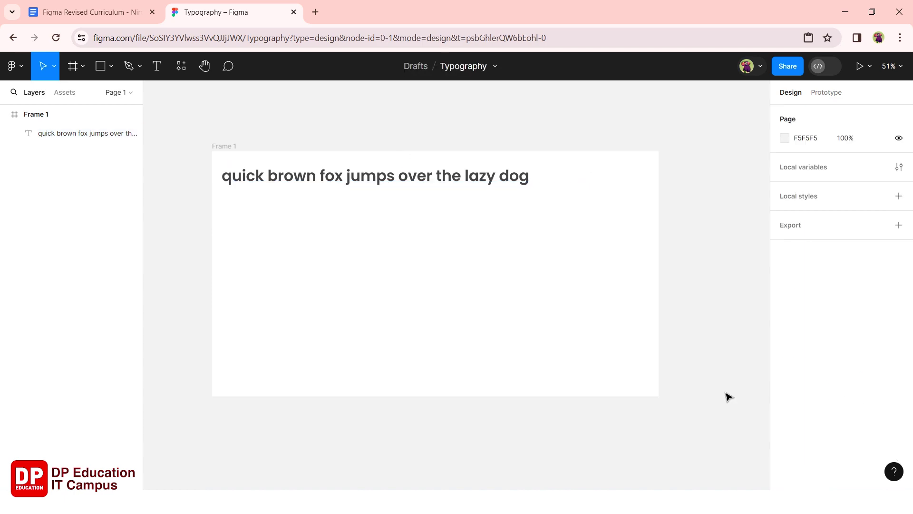
pyautogui.click(510, 177)
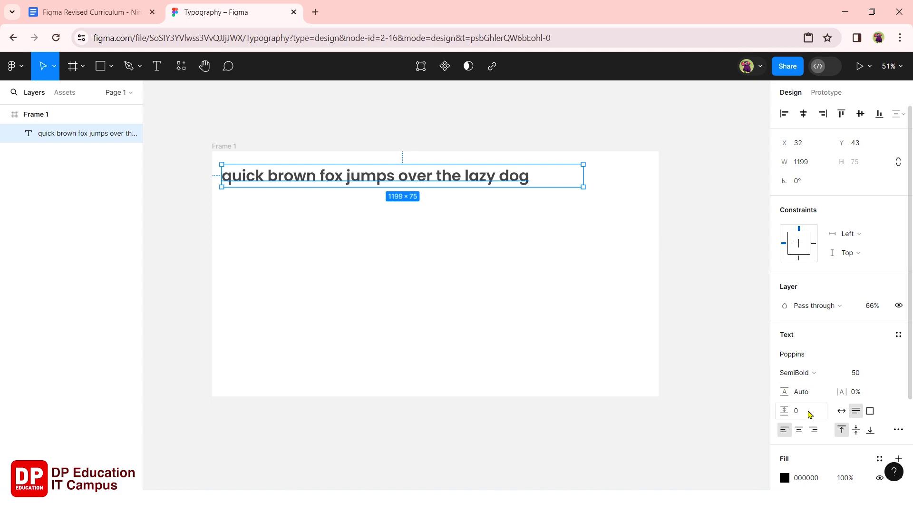
pyautogui.click(804, 392)
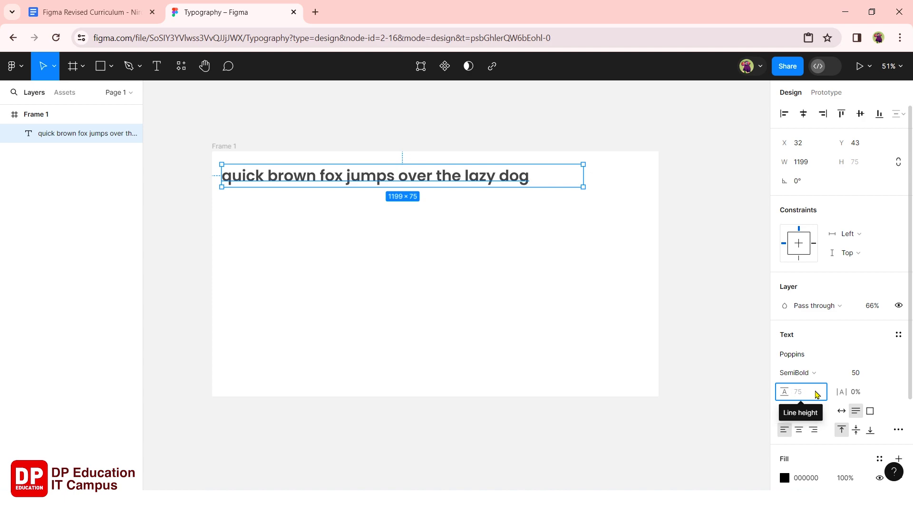
# Nudge the line height down to about 71, then set it to 100
pyautogui.press('Down')
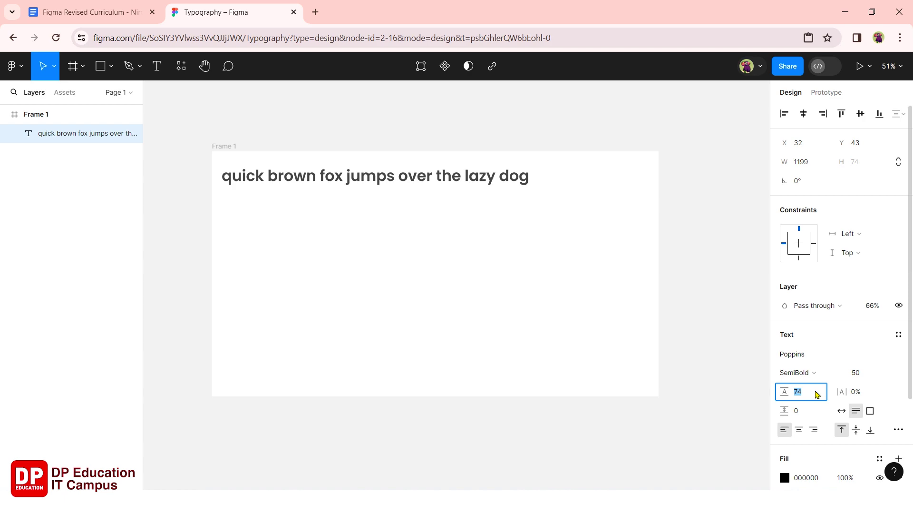
pyautogui.press('Down')
pyautogui.press('Down')
pyautogui.press('Down')
pyautogui.press('Down')
pyautogui.press('Down')
pyautogui.press('Down')
pyautogui.press('Down')
pyautogui.press('Down')
pyautogui.press('Down')
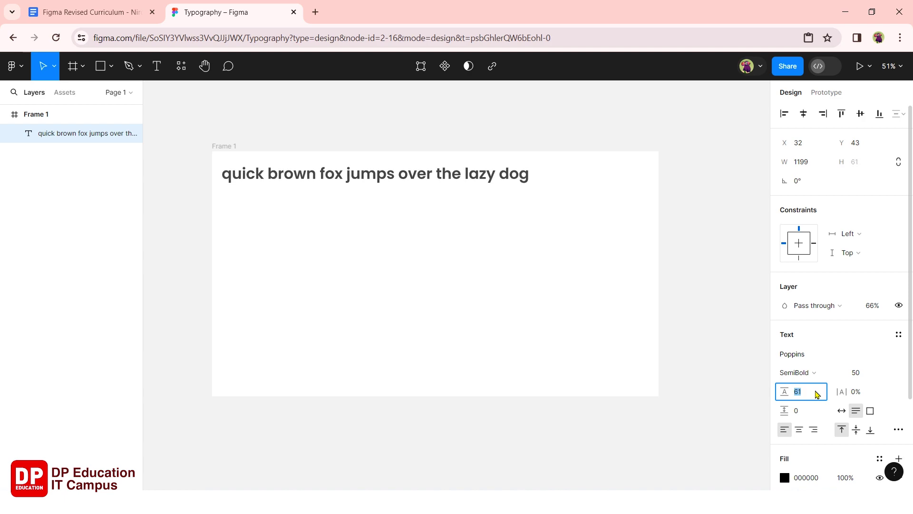
pyautogui.press('Down')
pyautogui.press('Down')
pyautogui.press('Down')
pyautogui.press('Up')
pyautogui.press('Up')
pyautogui.press('Up')
pyautogui.press('Up')
pyautogui.press('Up')
pyautogui.press('Up')
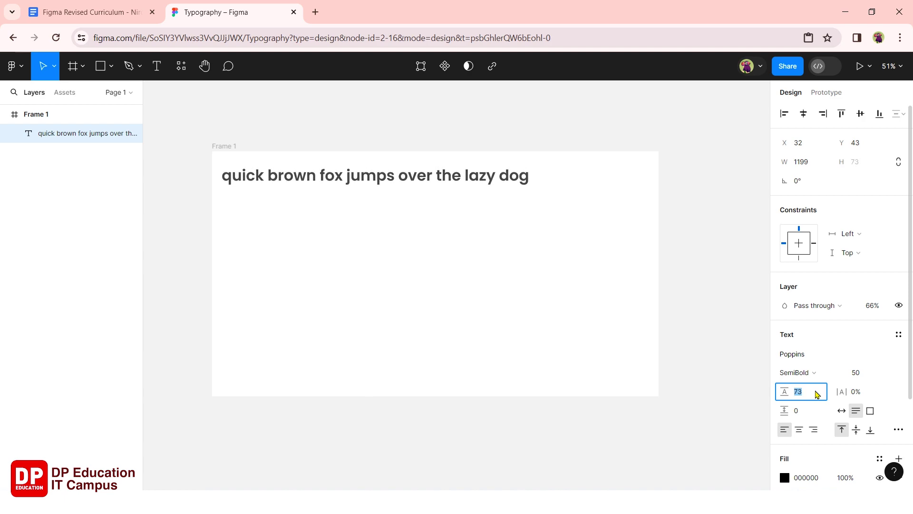
pyautogui.press('Down')
pyautogui.press('Down')
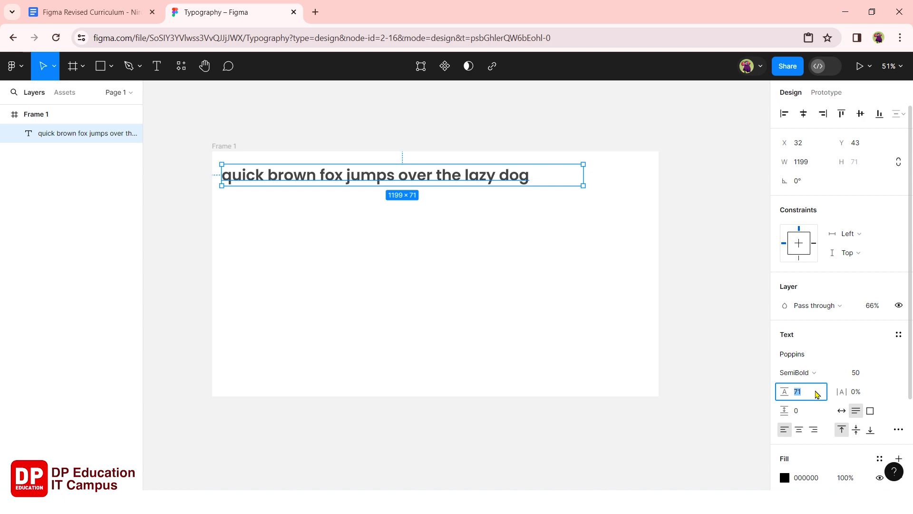
pyautogui.write('100')
pyautogui.press('Return')
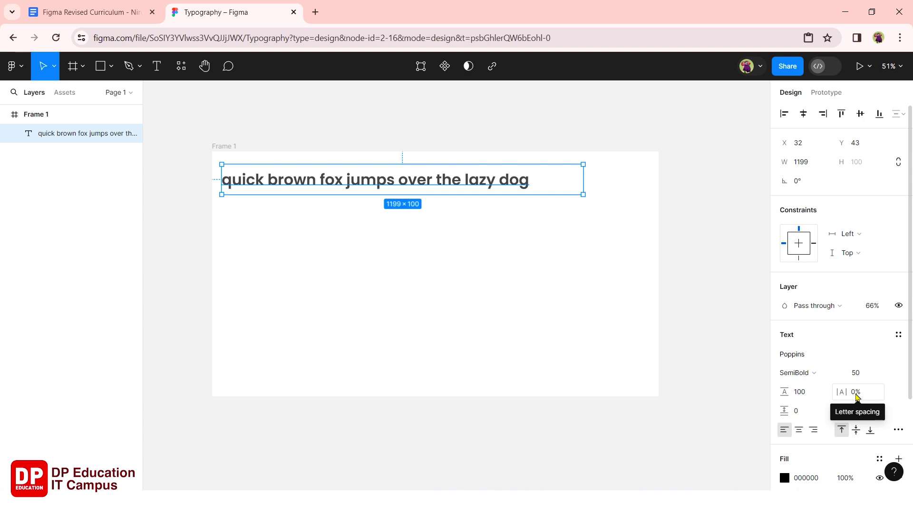
# Set the fox text's letter spacing to 40%
pyautogui.click(856, 395)
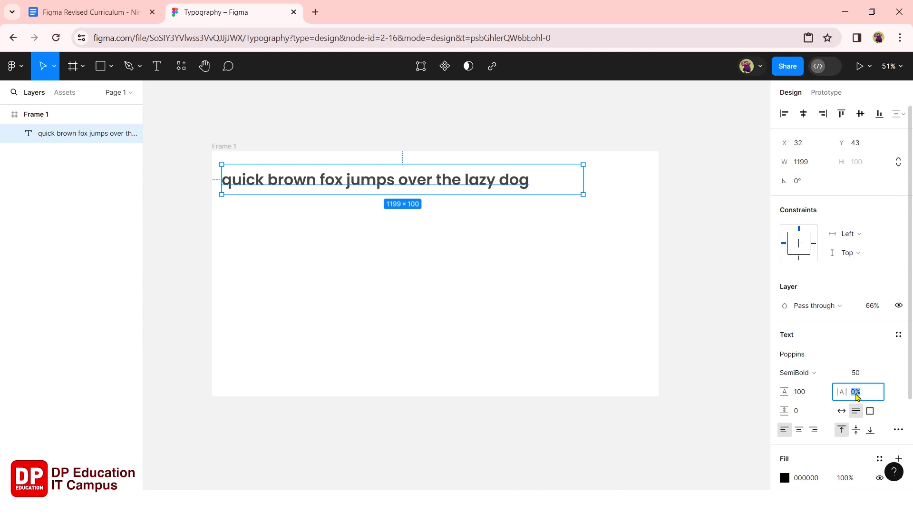
pyautogui.write('40')
pyautogui.press('Return')
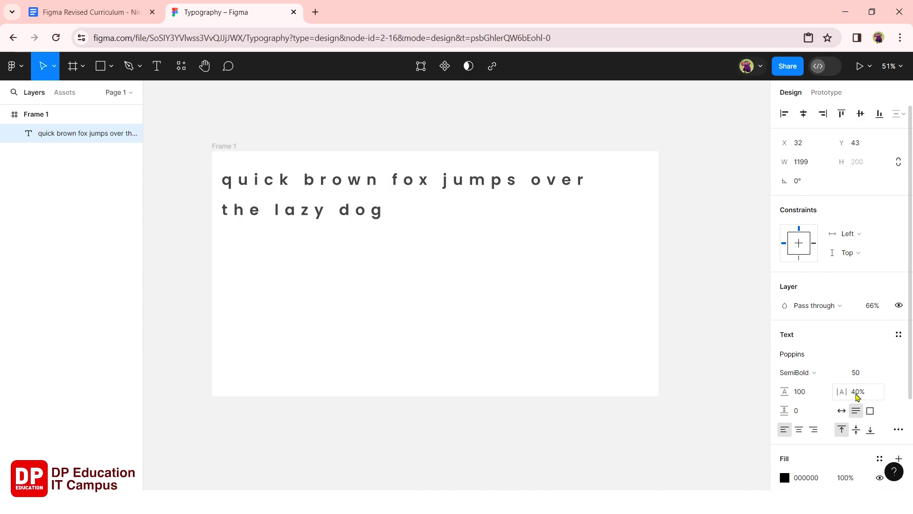
# Fine-tune the letter spacing down to 20%, then deselect to view the two-line wrap
pyautogui.click(858, 393)
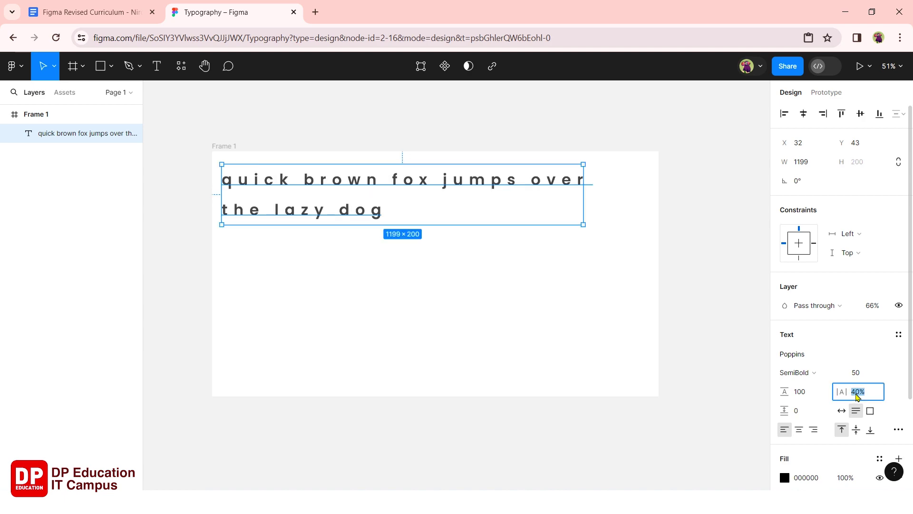
pyautogui.press('Down')
pyautogui.press('Down')
pyautogui.press('Down')
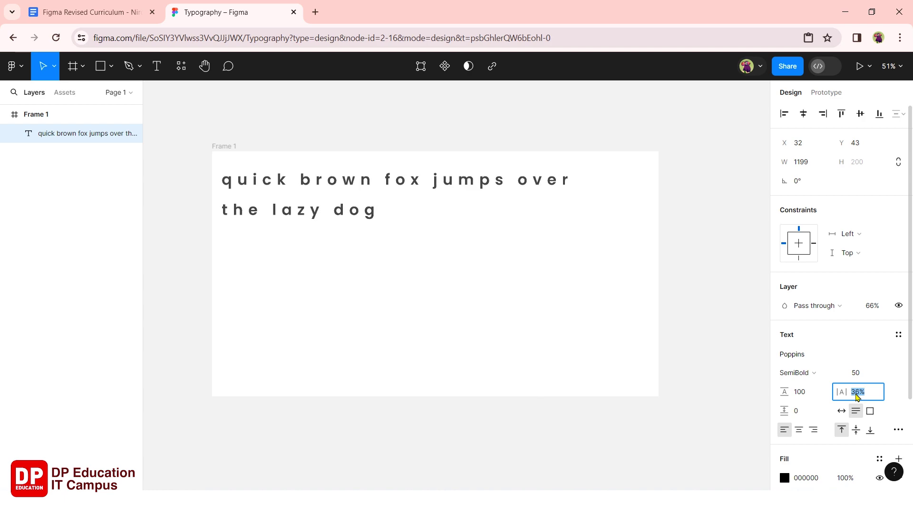
pyautogui.press('Down')
pyautogui.press('Down')
pyautogui.press('Down')
pyautogui.press('Down')
pyautogui.press('Down')
pyautogui.press('Down')
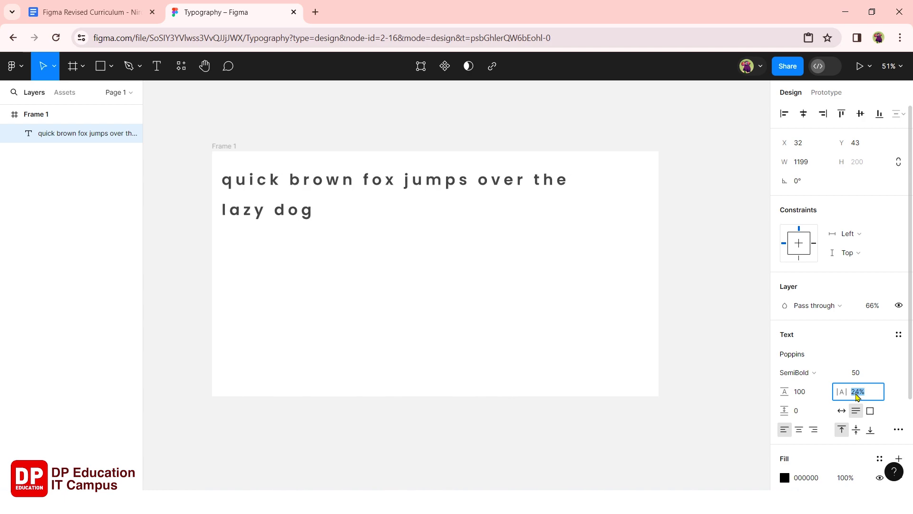
pyautogui.press('Up')
pyautogui.press('Up')
pyautogui.press('Up')
pyautogui.press('Up')
pyautogui.press('Up')
pyautogui.press('Up')
pyautogui.press('Up')
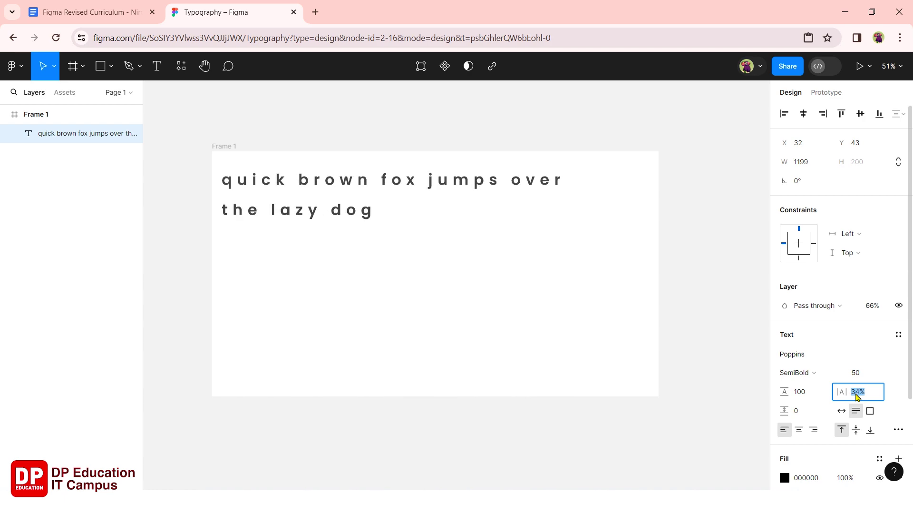
pyautogui.press('Up')
pyautogui.press('Up')
pyautogui.press('Up')
pyautogui.press('Up')
pyautogui.press('Up')
pyautogui.press('Up')
pyautogui.press('Up')
pyautogui.press('Up')
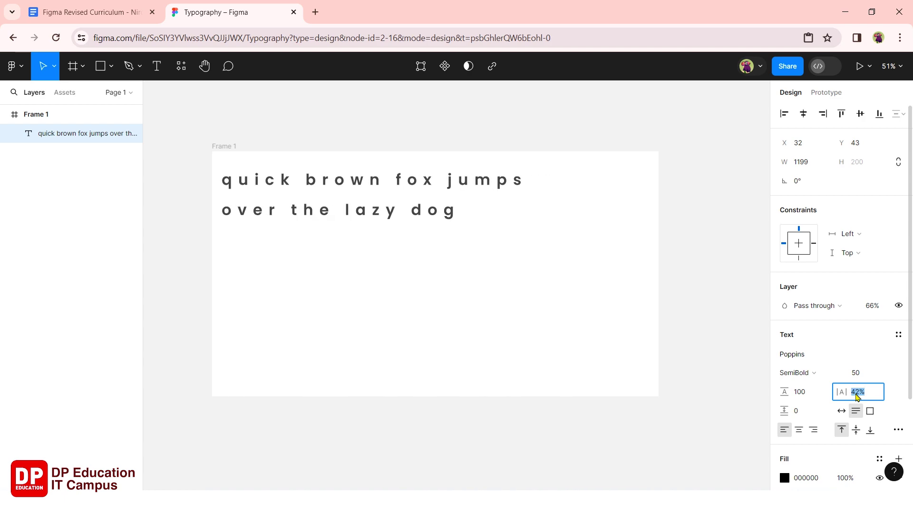
pyautogui.press('Up')
pyautogui.press('Up')
pyautogui.press('Down')
pyautogui.press('Down')
pyautogui.press('Down')
pyautogui.press('Down')
pyautogui.press('Down')
pyautogui.press('Down')
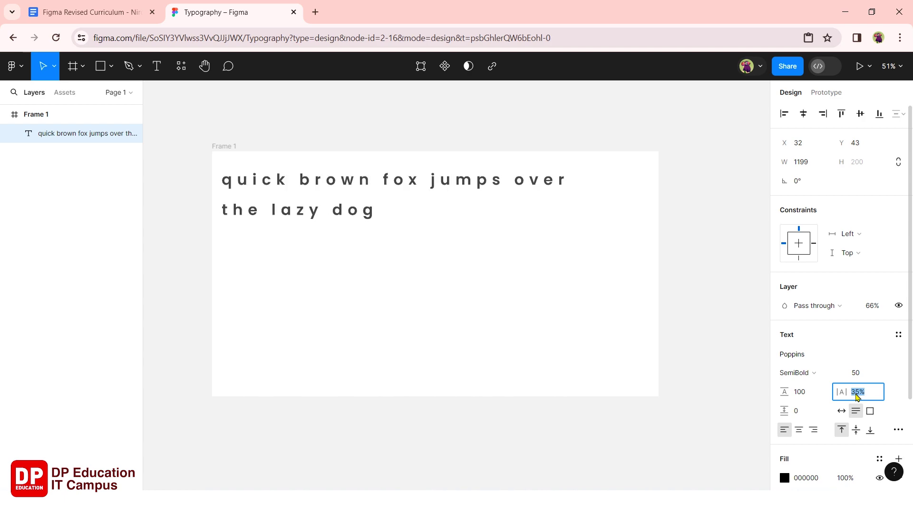
pyautogui.press('Down')
pyautogui.press('Down')
pyautogui.press('Down')
pyautogui.press('Down')
pyautogui.press('Down')
pyautogui.press('Down')
pyautogui.press('Down')
pyautogui.press('Down')
pyautogui.press('Down')
pyautogui.press('Down')
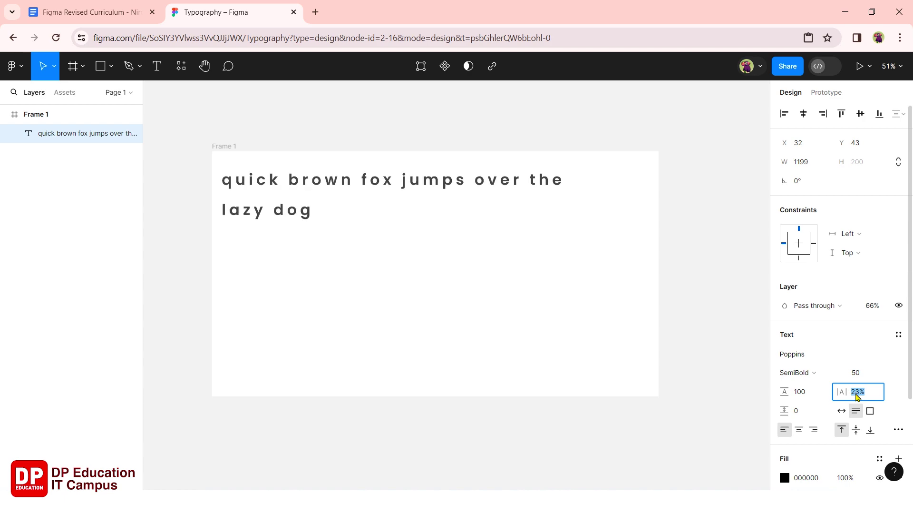
pyautogui.press('Down')
pyautogui.press('Down')
pyautogui.press('Down')
pyautogui.press('Down')
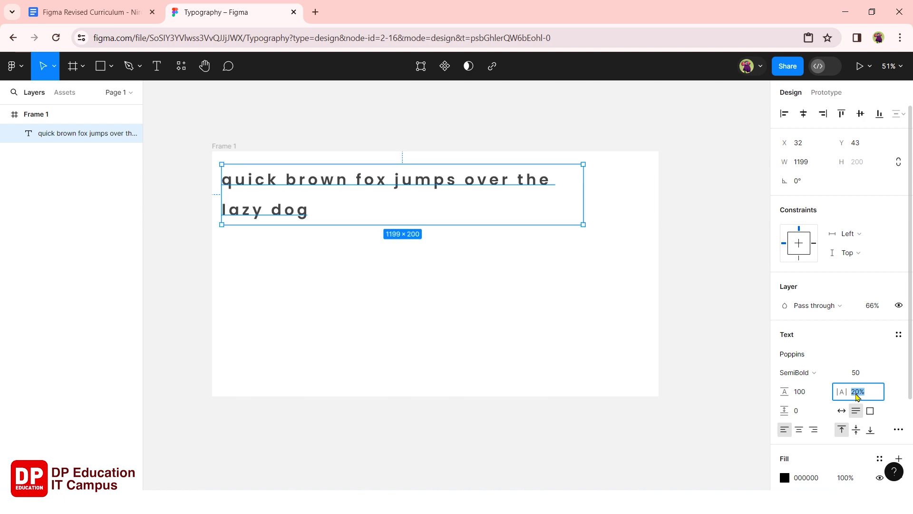
pyautogui.click(576, 343)
pyautogui.click(378, 191)
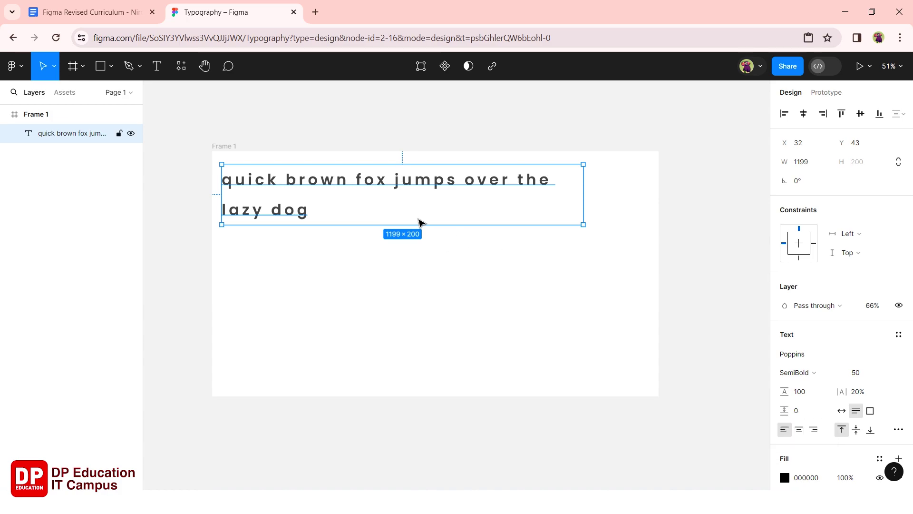
pyautogui.press('Escape')
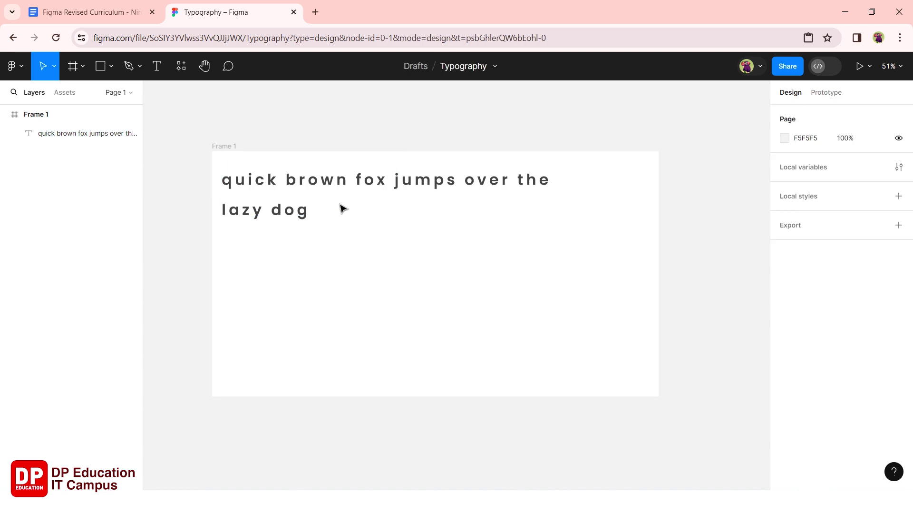
pyautogui.click(307, 221)
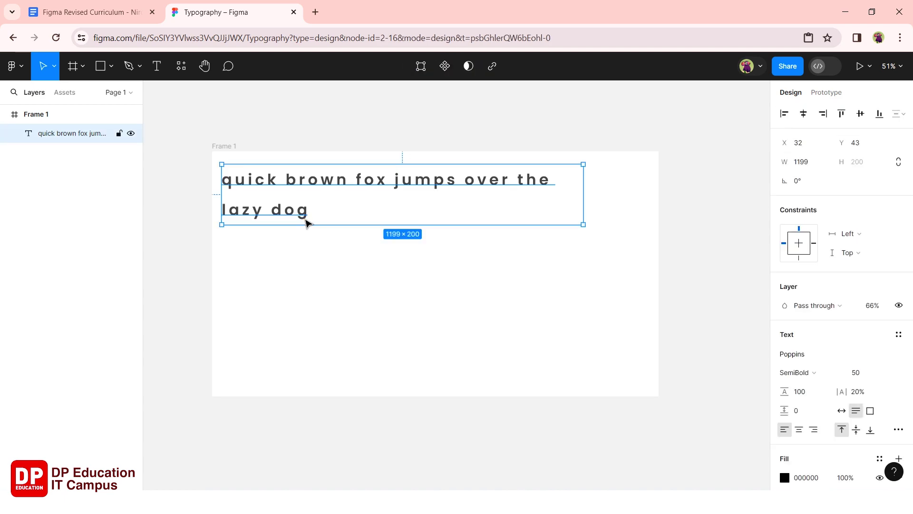
# Paste the fox sentence after 'dog', then add a blank line and a paragraph with two copies
pyautogui.doubleClick(307, 221)
pyautogui.hotkey('ctrl', 'c')
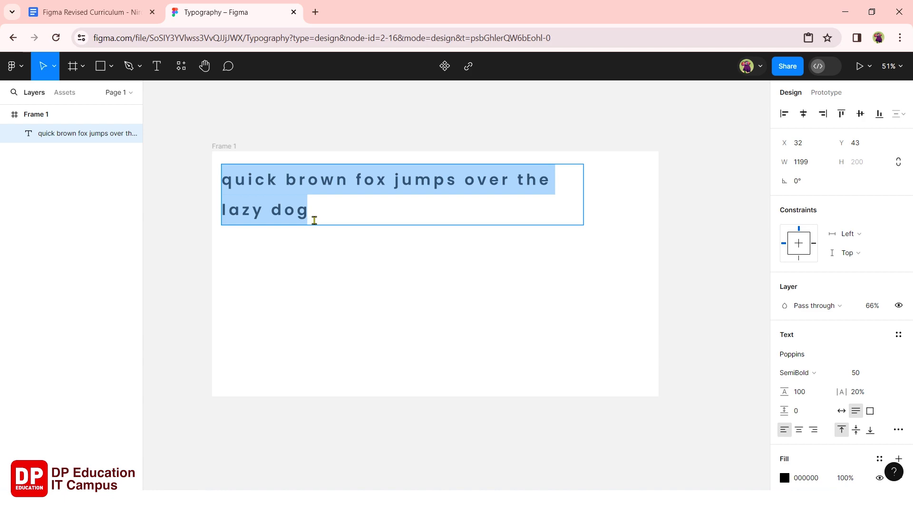
pyautogui.click(312, 221)
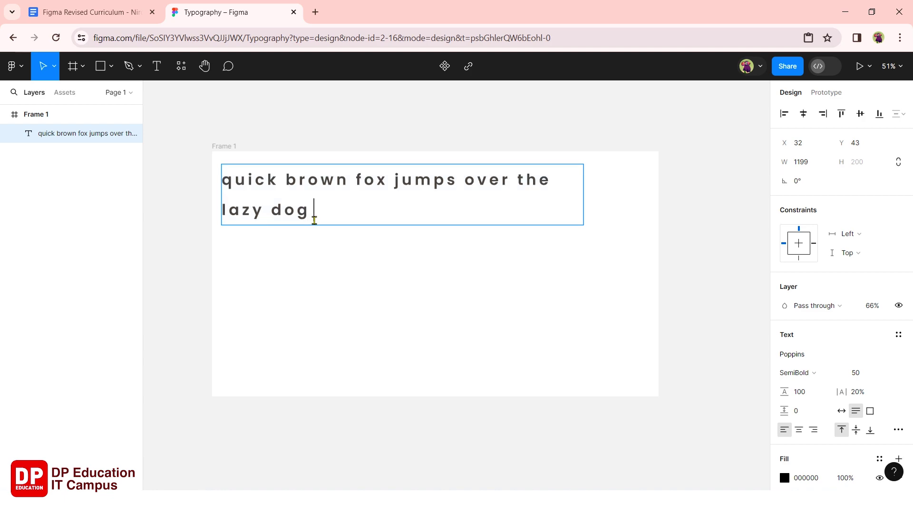
pyautogui.hotkey('ctrl', 'v')
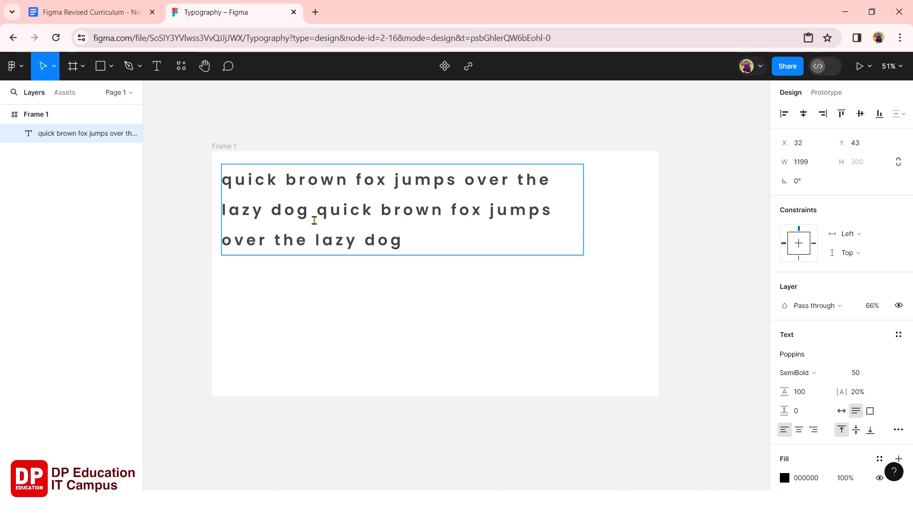
pyautogui.press('Return')
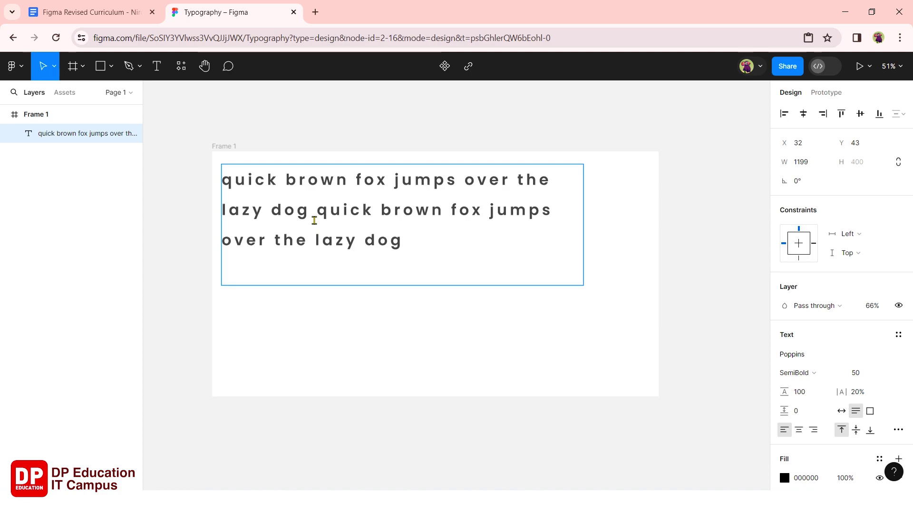
pyautogui.press('Return')
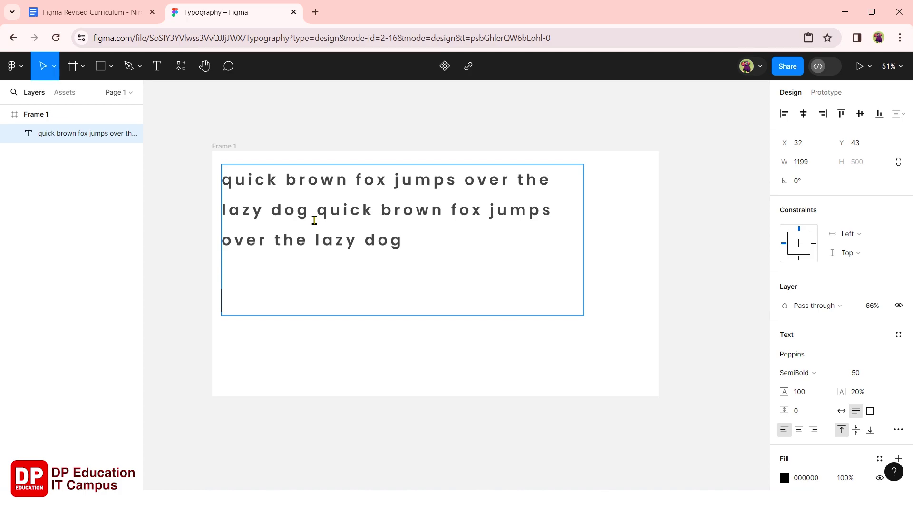
pyautogui.hotkey('ctrl', 'v')
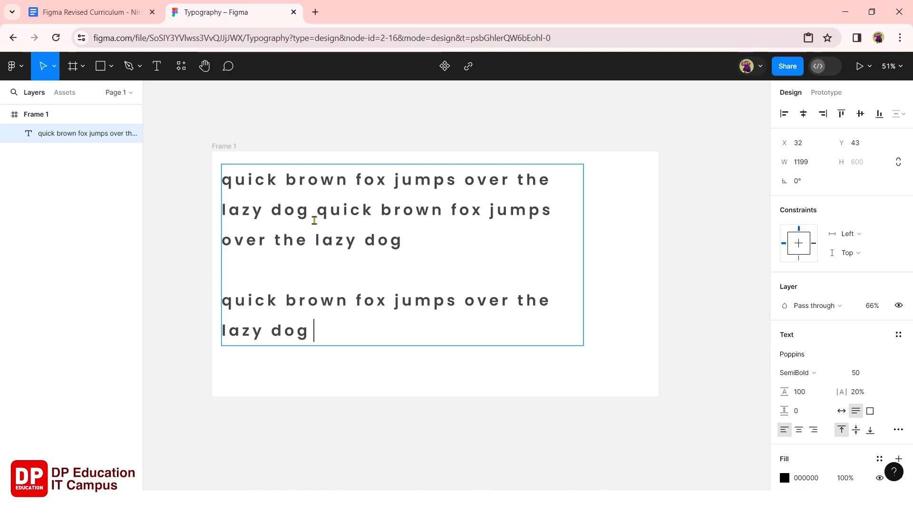
pyautogui.hotkey('ctrl', 'v')
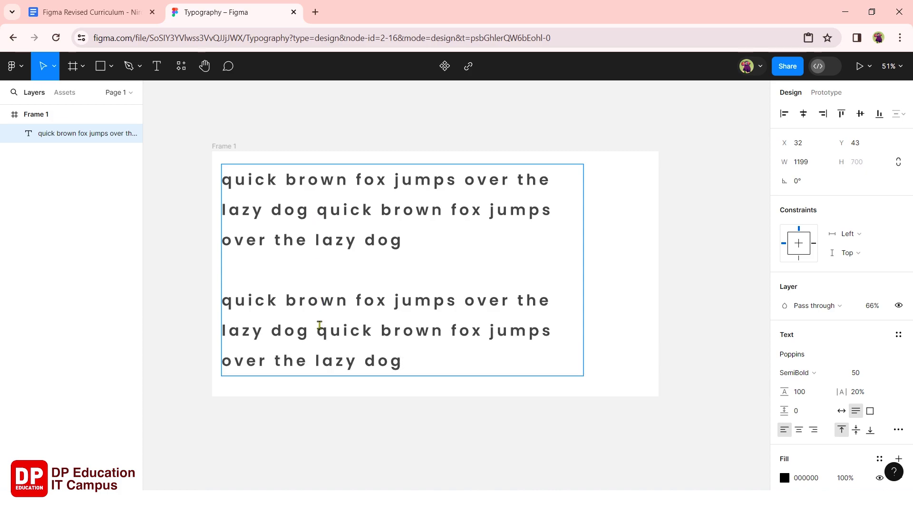
# Try paragraph spacing values between 0 and 8 on the fox text
pyautogui.click(800, 414)
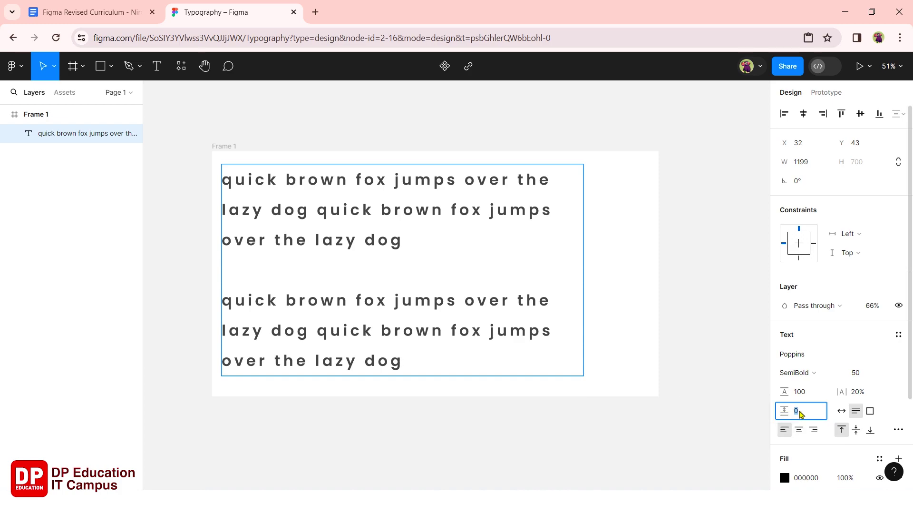
pyautogui.press('Up')
pyautogui.press('Up')
pyautogui.press('Up')
pyautogui.press('Up')
pyautogui.press('Up')
pyautogui.press('Up')
pyautogui.press('Up')
pyautogui.press('Up')
pyautogui.press('Up')
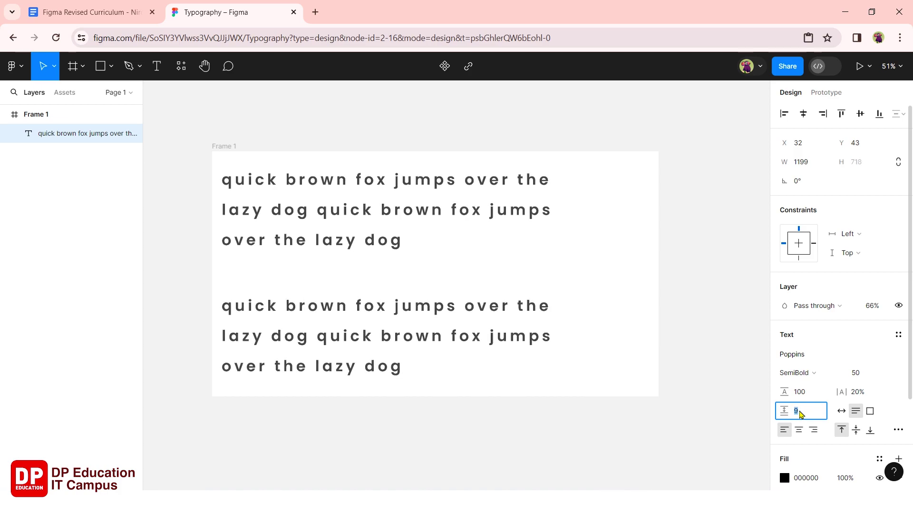
pyautogui.press('Down')
pyautogui.press('Down')
pyautogui.press('Down')
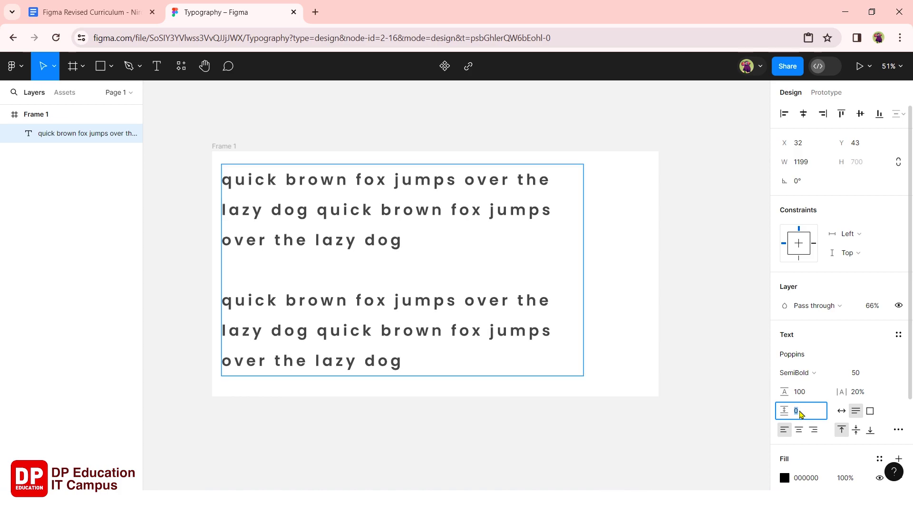
pyautogui.press('Up')
pyautogui.press('Up')
pyautogui.press('Up')
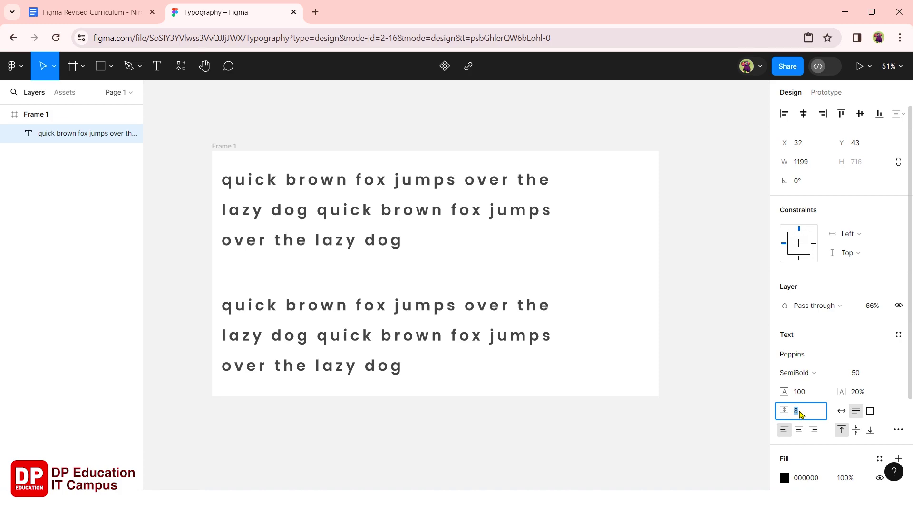
pyautogui.press('Down')
pyautogui.press('Down')
pyautogui.press('Down')
pyautogui.press('Down')
pyautogui.press('Down')
pyautogui.press('Down')
pyautogui.press('Up')
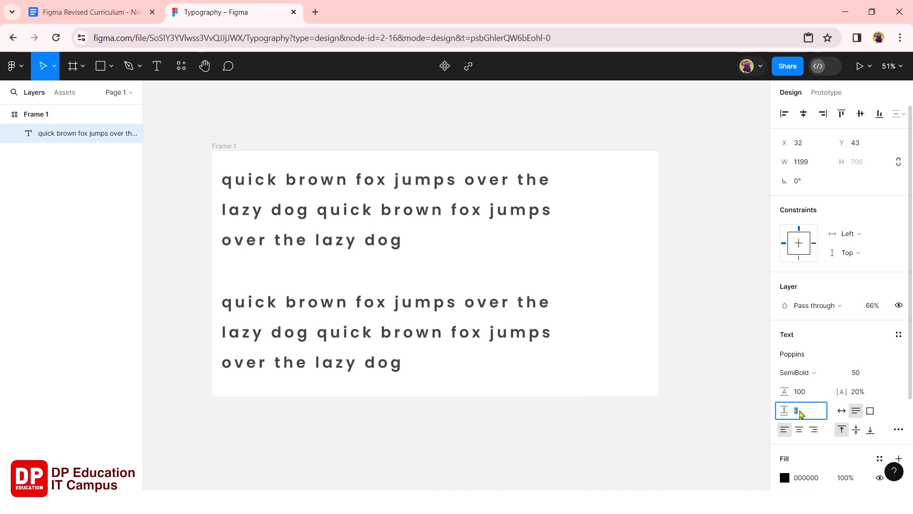
pyautogui.press('Up')
pyautogui.press('Up')
pyautogui.press('Up')
pyautogui.press('Down')
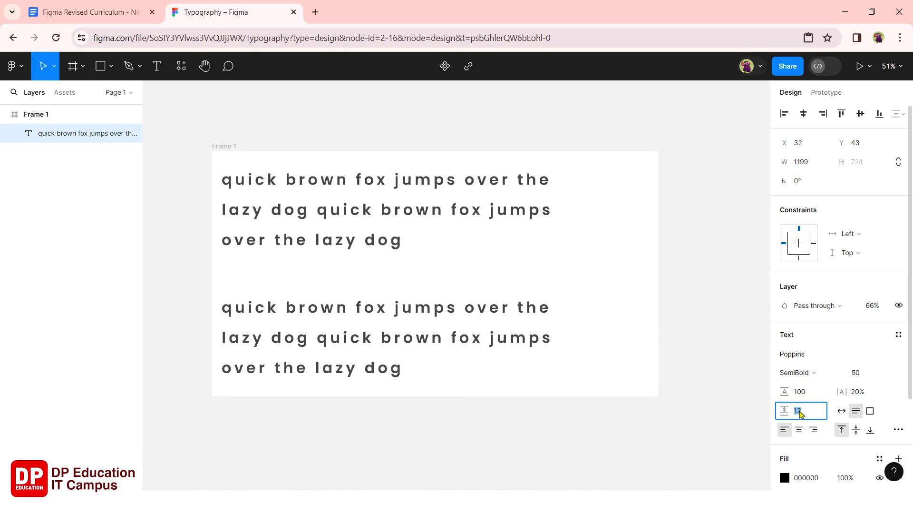
pyautogui.press('Down')
pyautogui.press('Down')
pyautogui.press('Down')
pyautogui.press('Down')
pyautogui.press('Down')
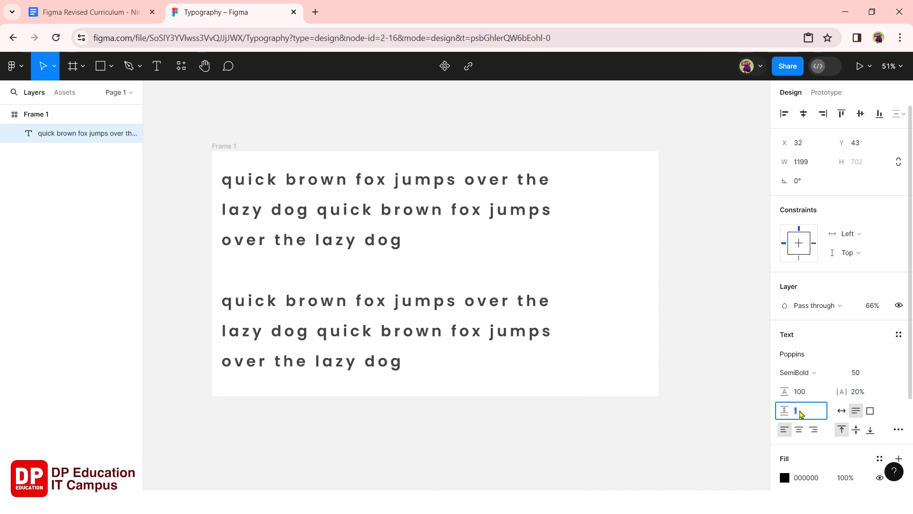
# Try paragraph spacing of 15 and 7, then settle on 10
pyautogui.press('Up')
pyautogui.press('Up')
pyautogui.press('Up')
pyautogui.press('Up')
pyautogui.press('Up')
pyautogui.press('Up')
pyautogui.press('Up')
pyautogui.press('Up')
pyautogui.press('Up')
pyautogui.press('Down')
pyautogui.press('Down')
pyautogui.press('Down')
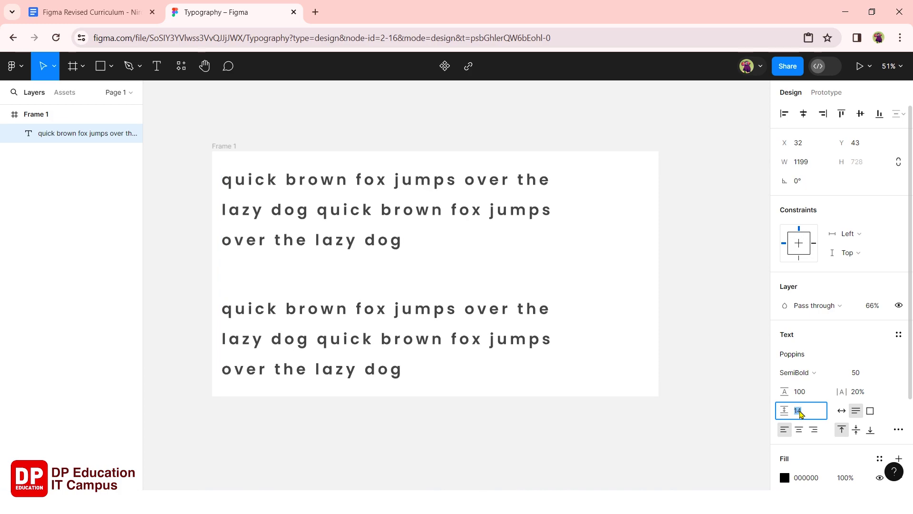
pyautogui.press('Down')
pyautogui.press('Down')
pyautogui.press('Down')
pyautogui.press('Down')
pyautogui.press('Down')
pyautogui.press('Up')
pyautogui.press('Up')
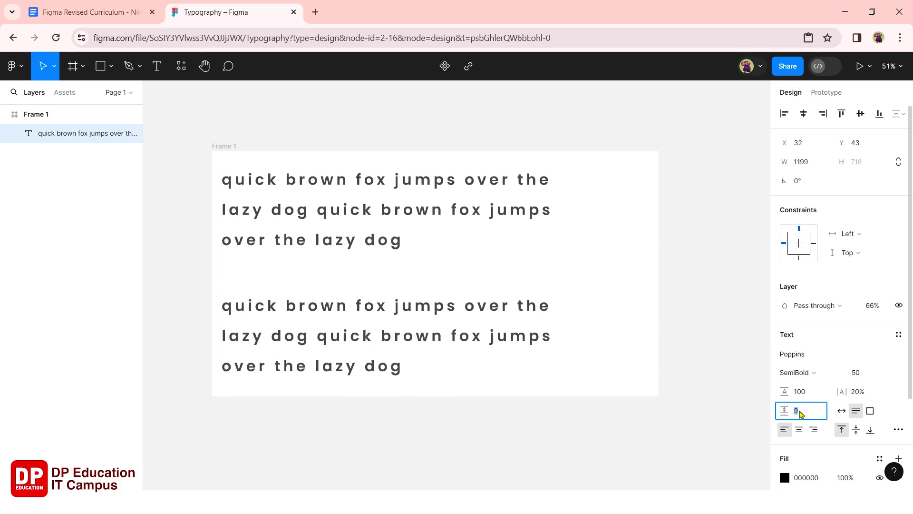
pyautogui.press('Up')
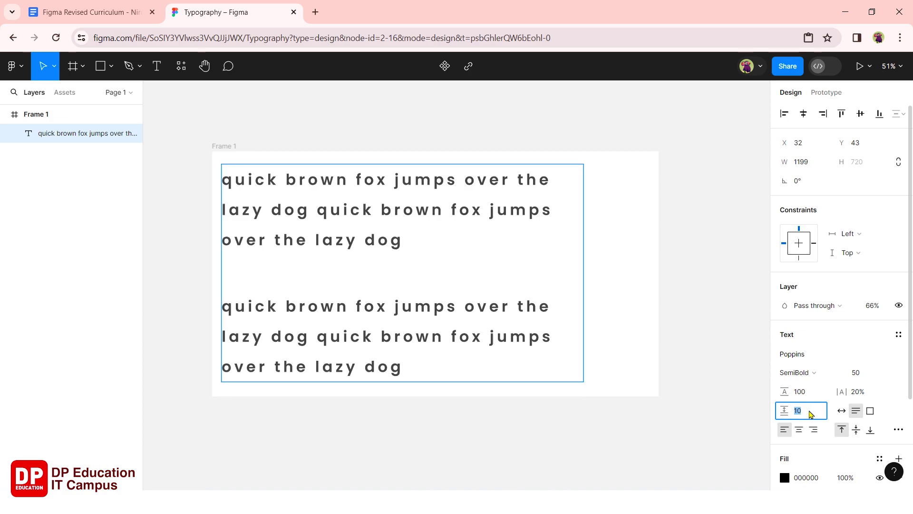
pyautogui.click(810, 413)
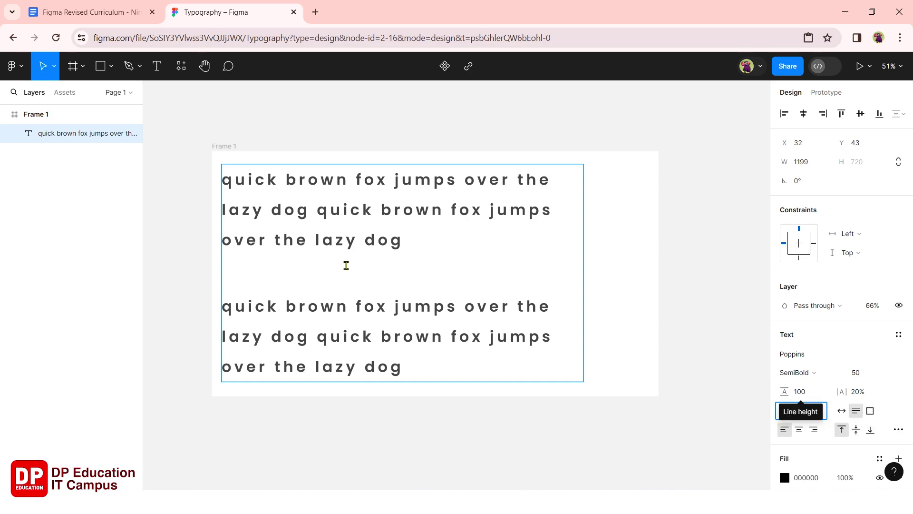
pyautogui.press('Return')
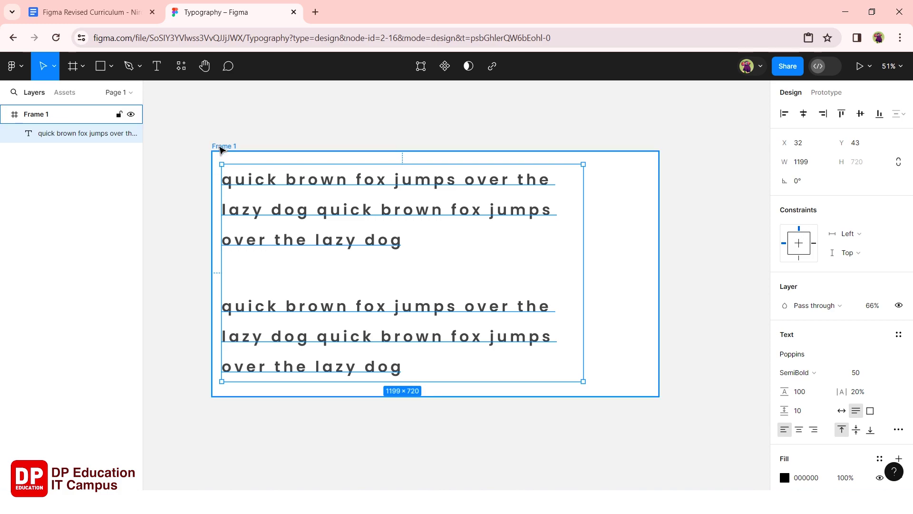
# Drag Frame 1's bottom edge down so the frame becomes 1481 × 1062
pyautogui.click(216, 146)
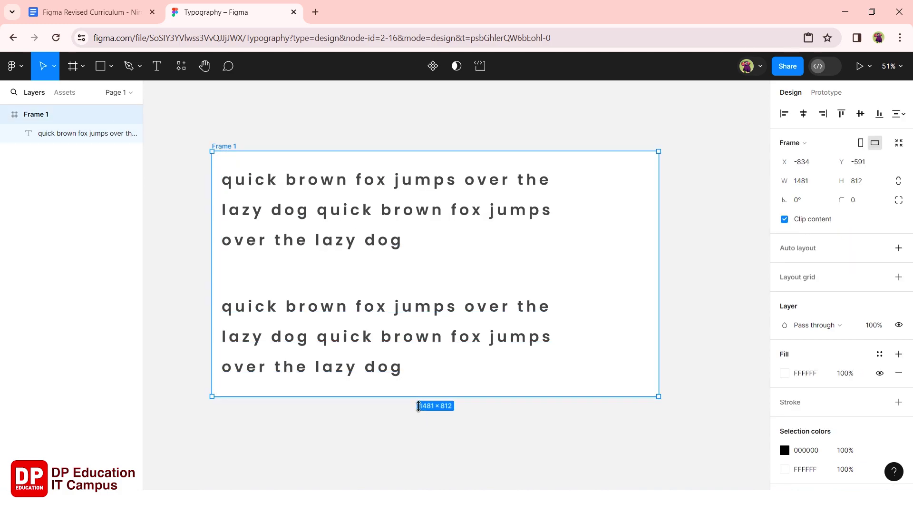
pyautogui.moveTo(416, 396)
pyautogui.mouseDown()
pyautogui.moveTo(421, 460)
pyautogui.moveTo(410, 481)
pyautogui.mouseUp()
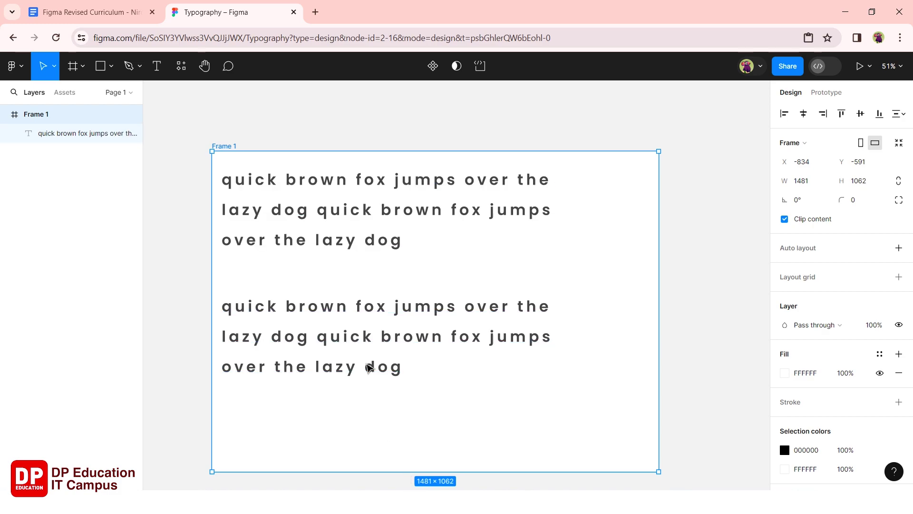
pyautogui.click(369, 368)
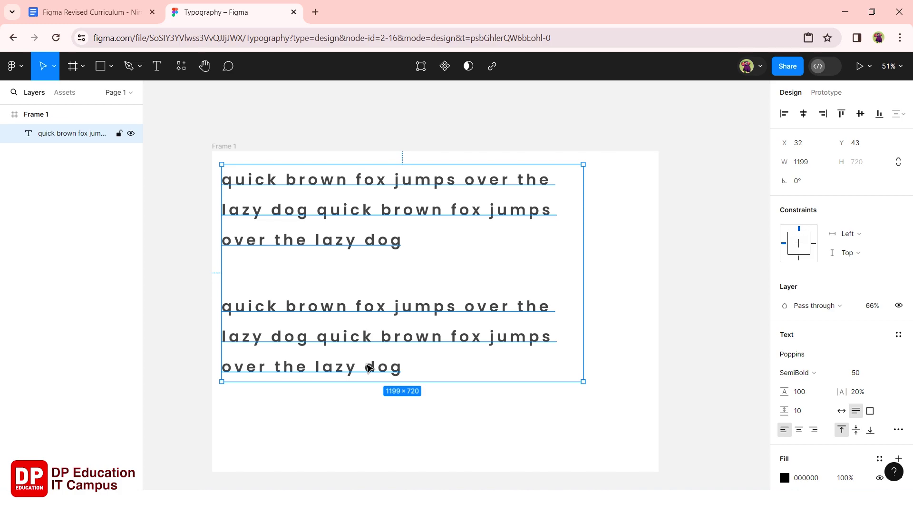
# Switch the fox text box to Auto width, widening it to 2831 × 320
pyautogui.tripleClick(369, 368)
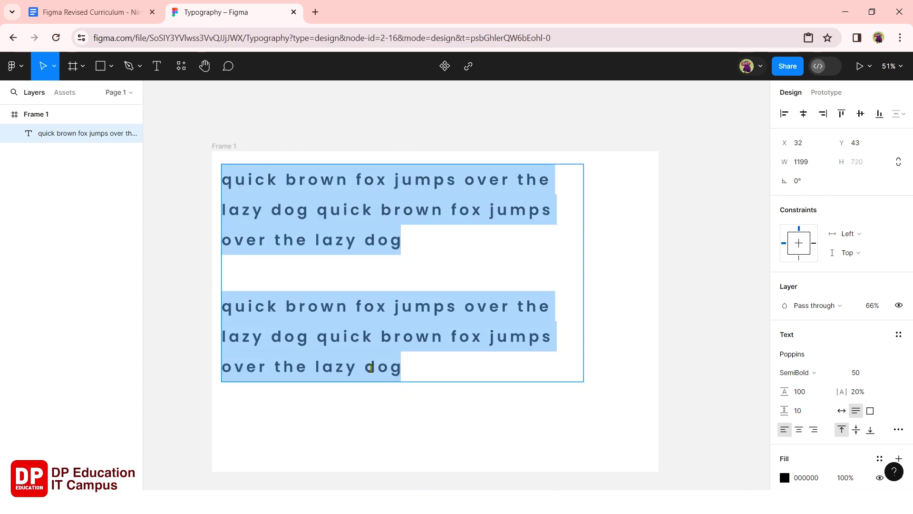
pyautogui.click(414, 373)
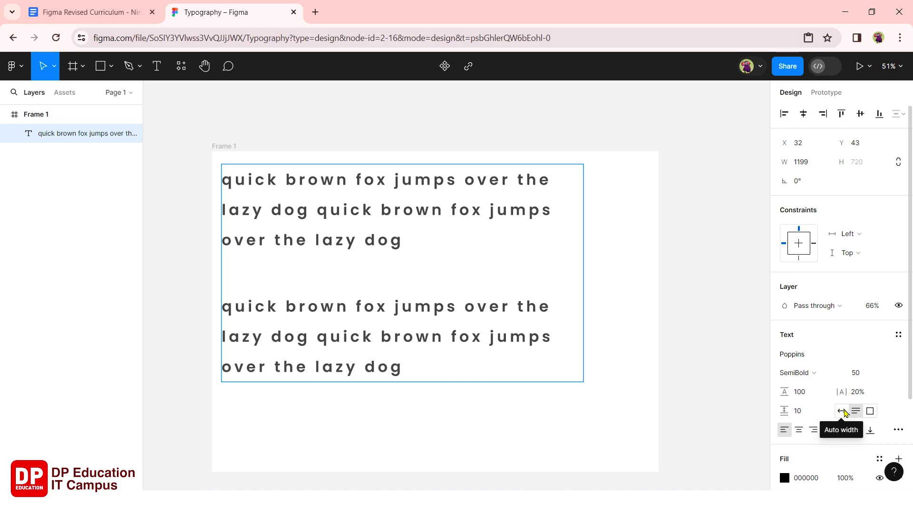
pyautogui.click(843, 411)
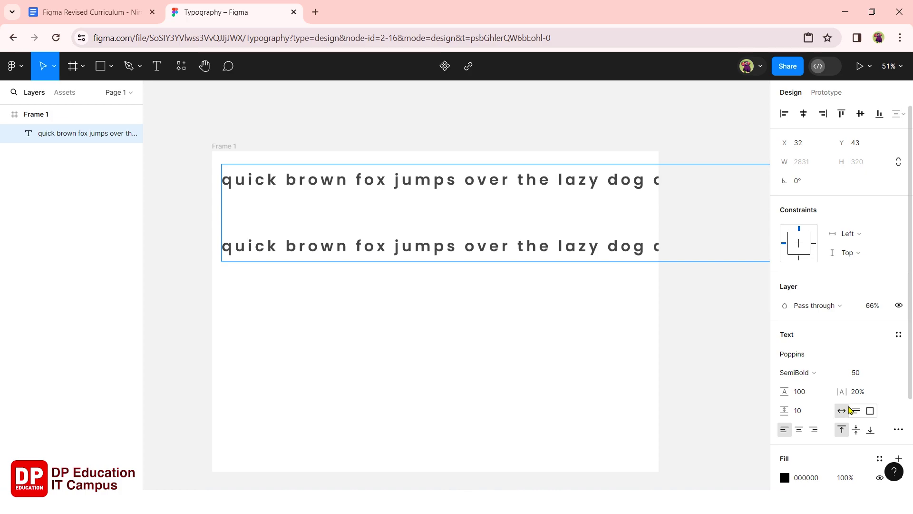
# Zoom the canvas out to 50%, then set the zoom to 30%
pyautogui.click(902, 64)
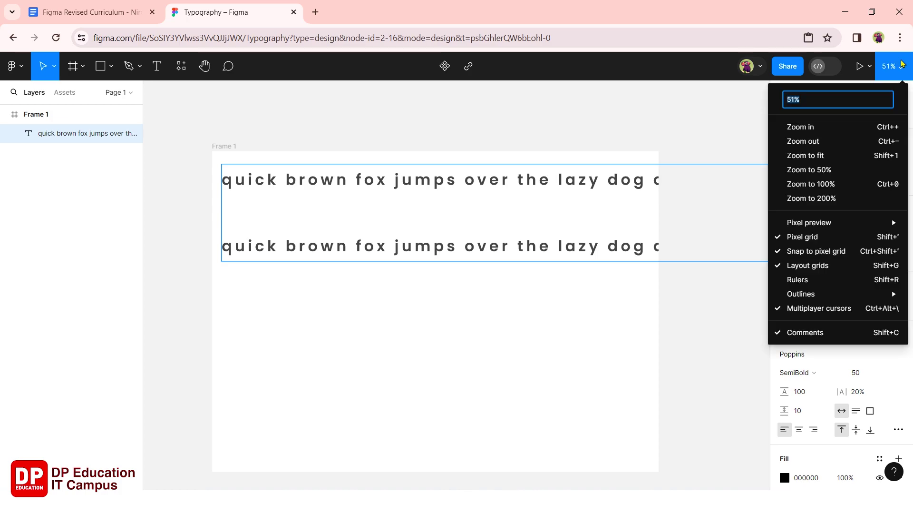
pyautogui.click(828, 141)
pyautogui.click(891, 68)
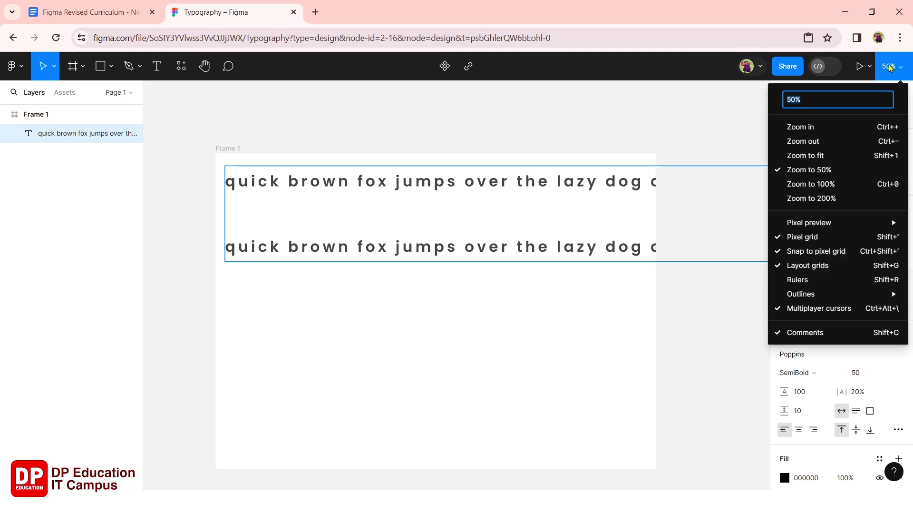
pyautogui.click(829, 99)
pyautogui.press('Down')
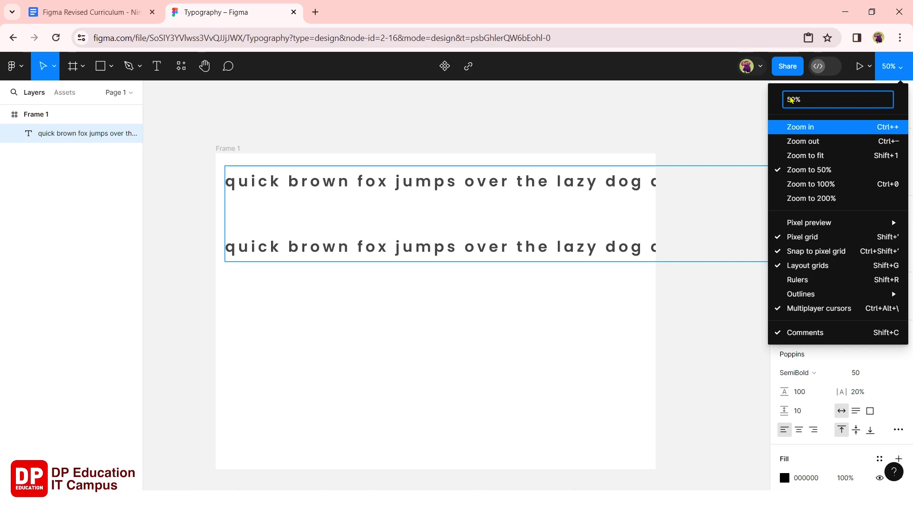
pyautogui.press('BackSpace')
pyautogui.write('3')
pyautogui.press('Return')
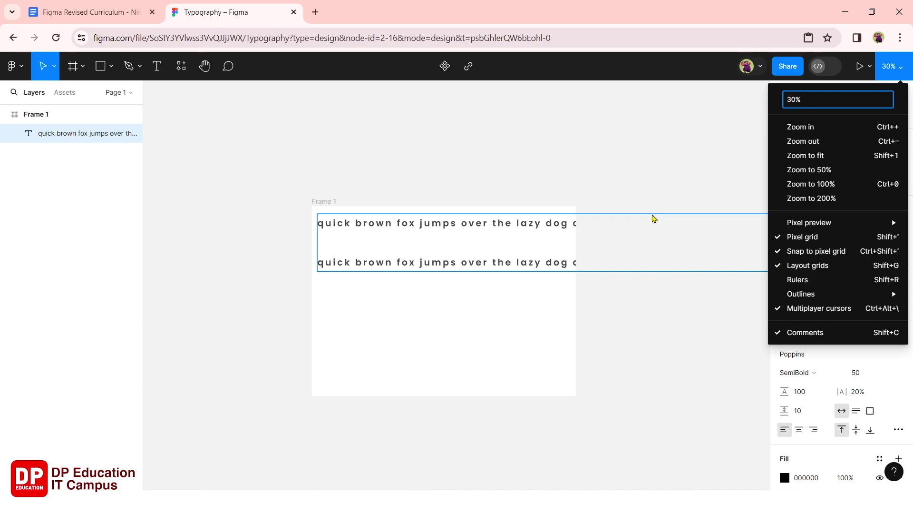
# Move Frame 1 up and left on the canvas and select it to show its settings
pyautogui.click(538, 167)
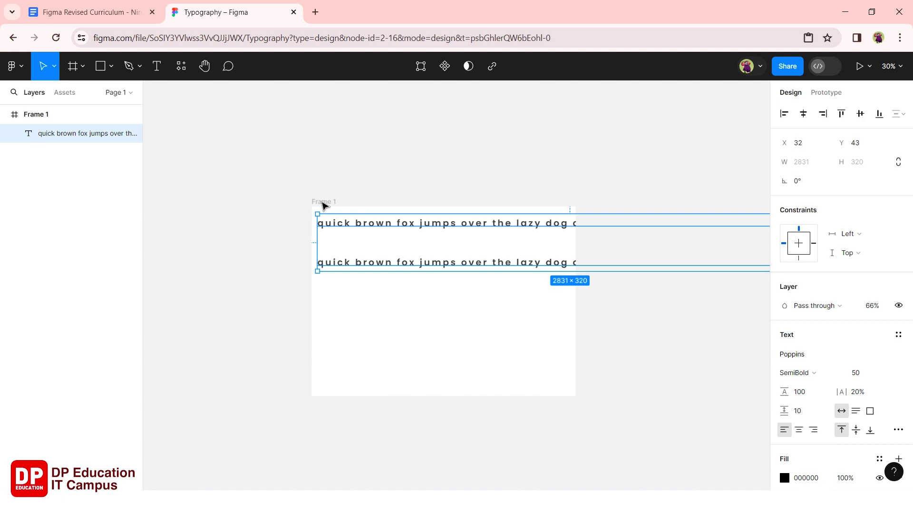
pyautogui.click(298, 201)
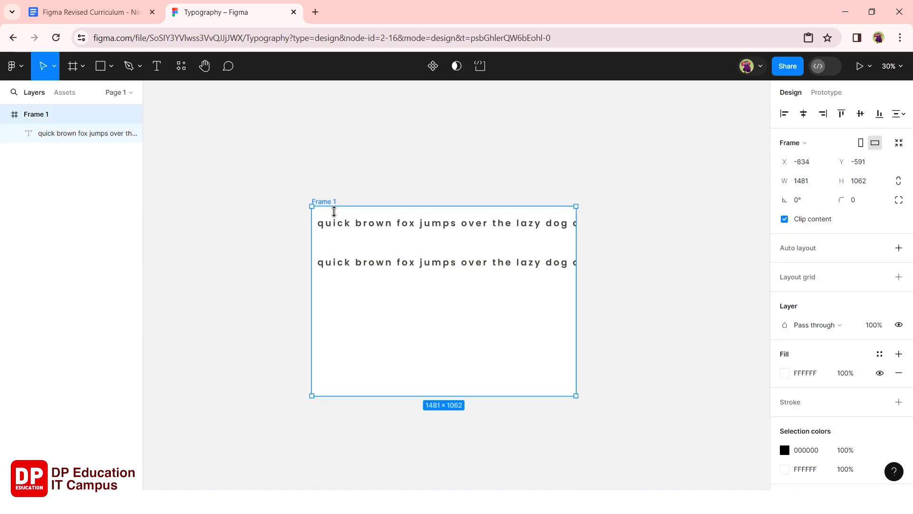
pyautogui.moveTo(331, 202); pyautogui.dragTo(196, 189)
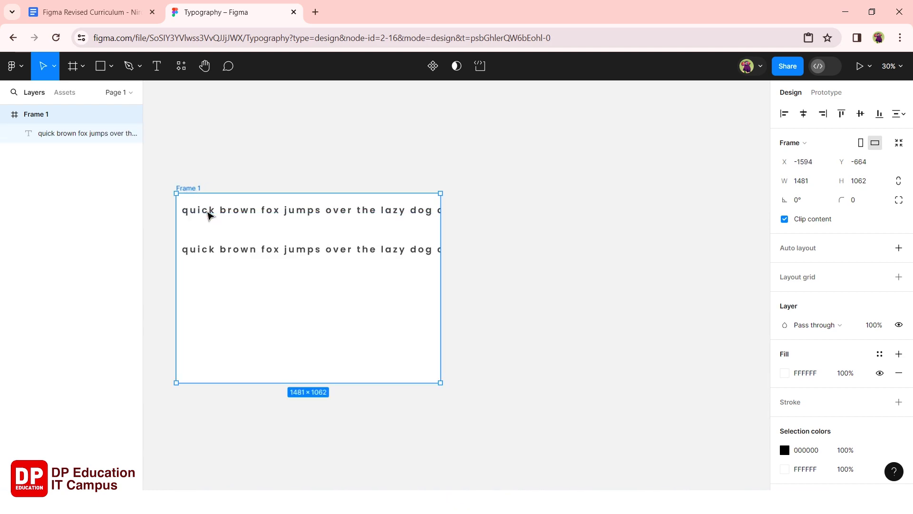
pyautogui.click(208, 215)
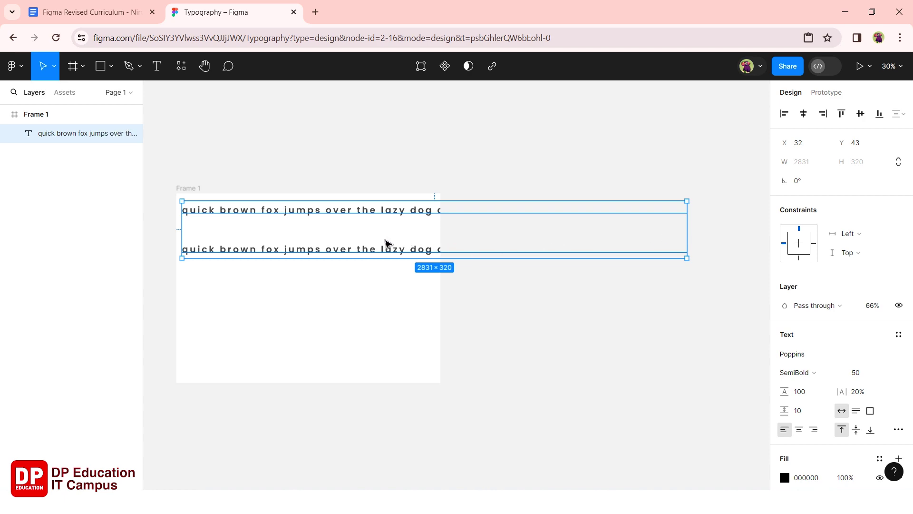
pyautogui.click(277, 305)
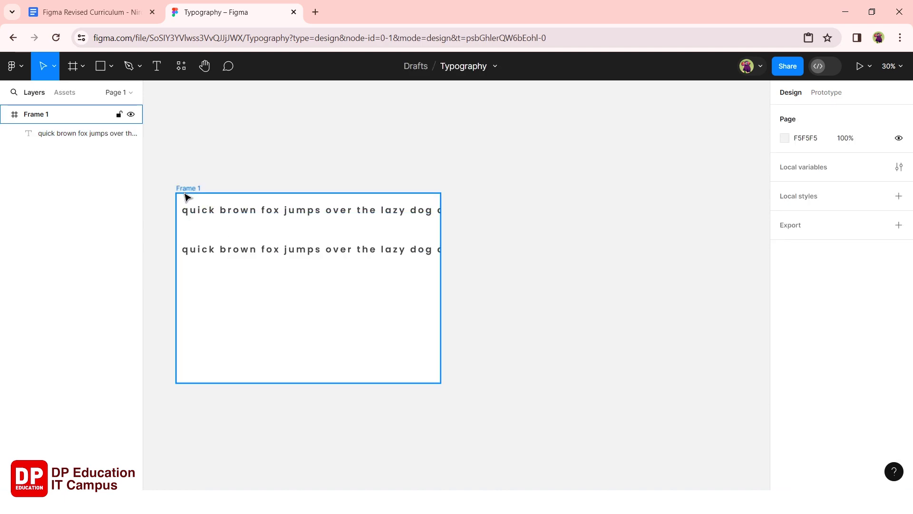
pyautogui.click(188, 198)
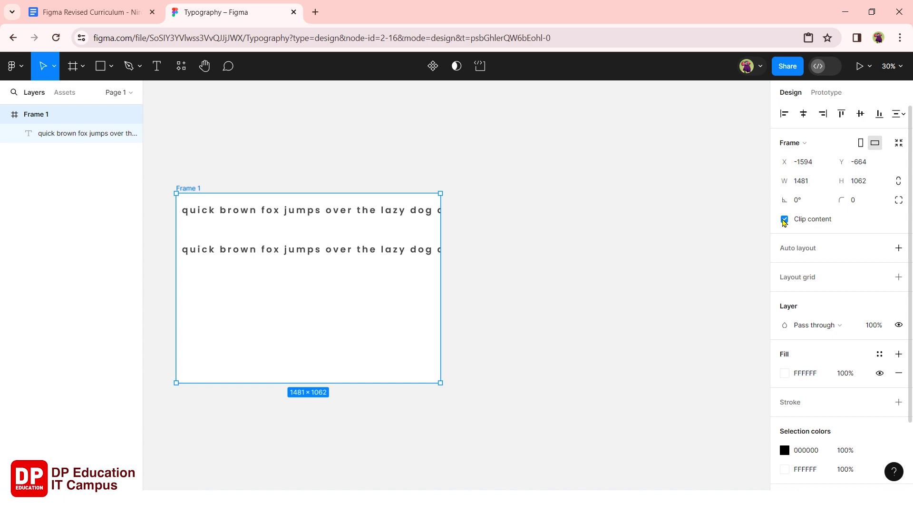
# Turn off Clip content on Frame 1 and select the fox text layer
pyautogui.click(785, 220)
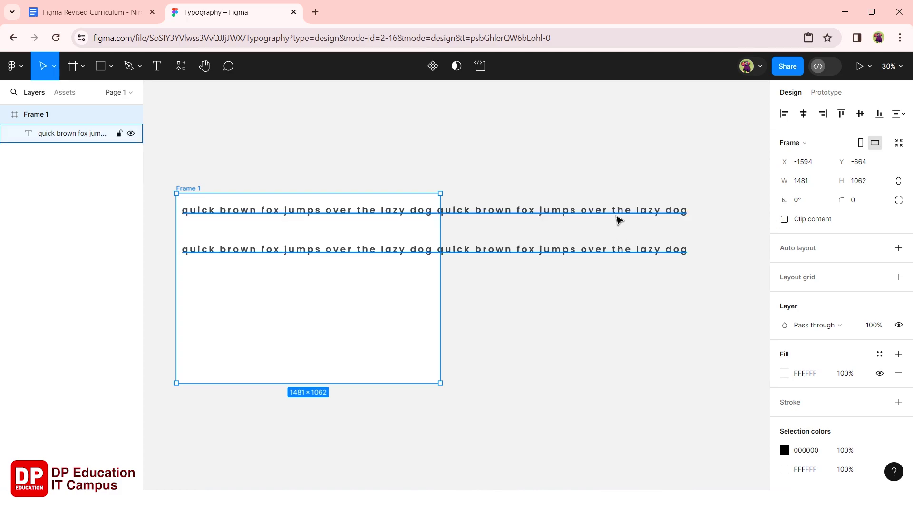
pyautogui.click(618, 219)
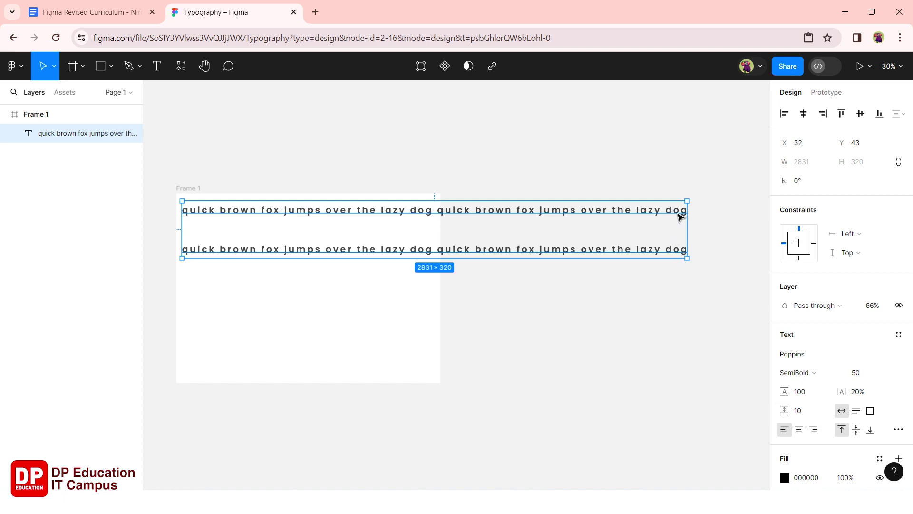
# Append 'ghhfdsd' to the end of the first fox line, widening the box to 3114
pyautogui.doubleClick(647, 213)
pyautogui.click(650, 214)
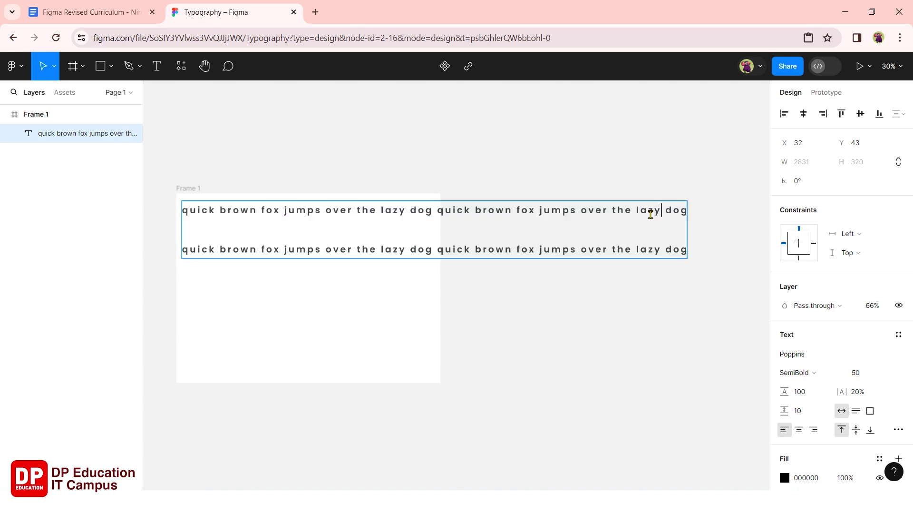
pyautogui.press('Right')
pyautogui.press('Right')
pyautogui.press('Right')
pyautogui.press('Left')
pyautogui.press('Left')
pyautogui.press('Left')
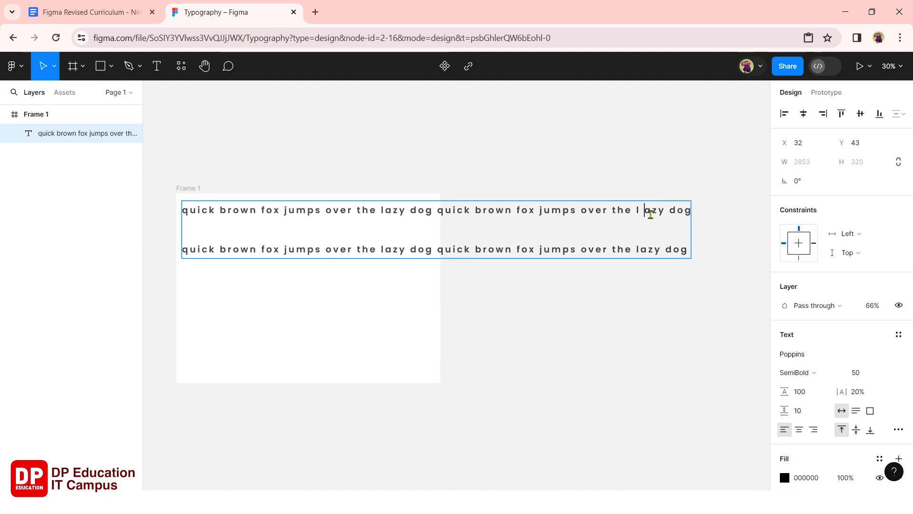
pyautogui.press('Right')
pyautogui.press('Right')
pyautogui.press('Right')
pyautogui.press('Right')
pyautogui.press('Right')
pyautogui.write('gh')
pyautogui.write('hfds')
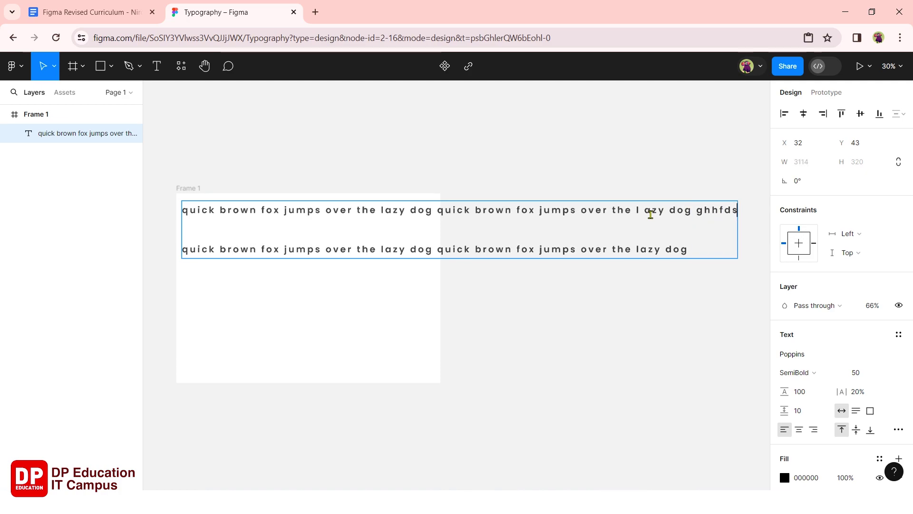
pyautogui.write('d')
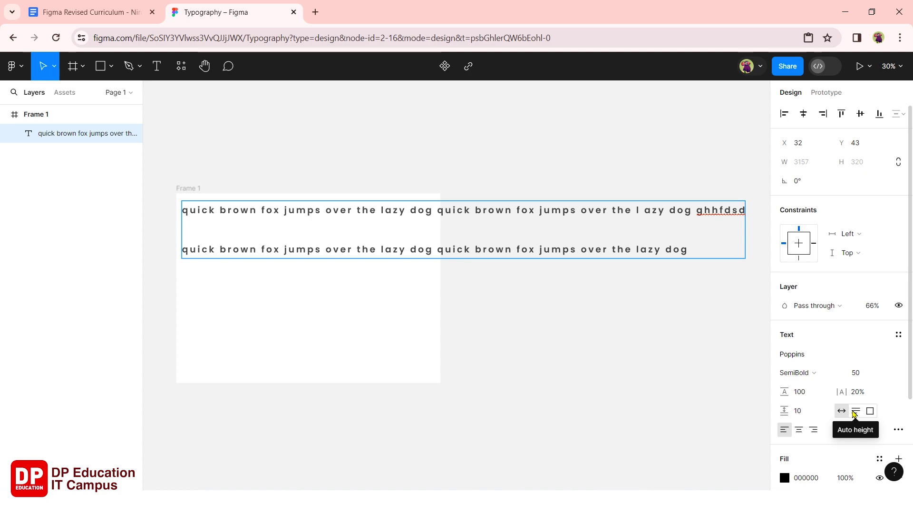
# Switch the text to Auto height and type rows of h and f letters after 'dog'
pyautogui.click(855, 413)
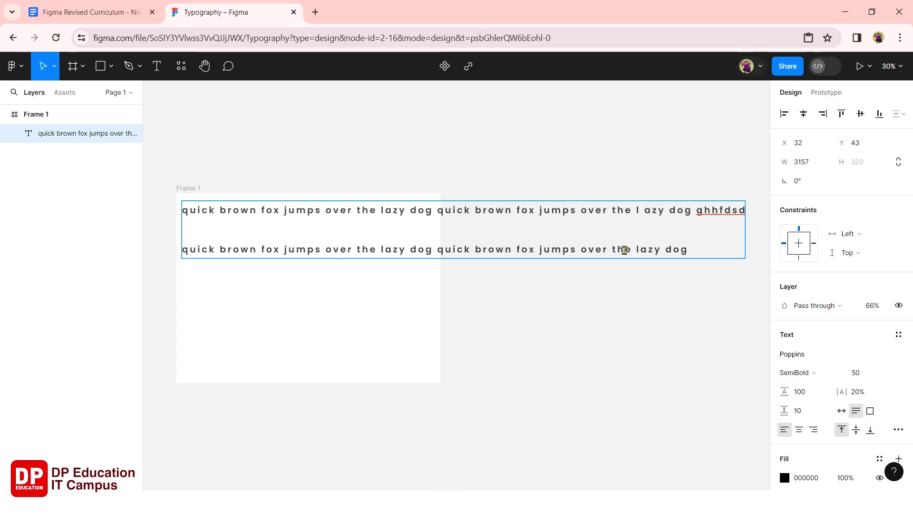
pyautogui.click(693, 257)
pyautogui.write('hhhh')
pyautogui.write(' hhhhhhhhhh')
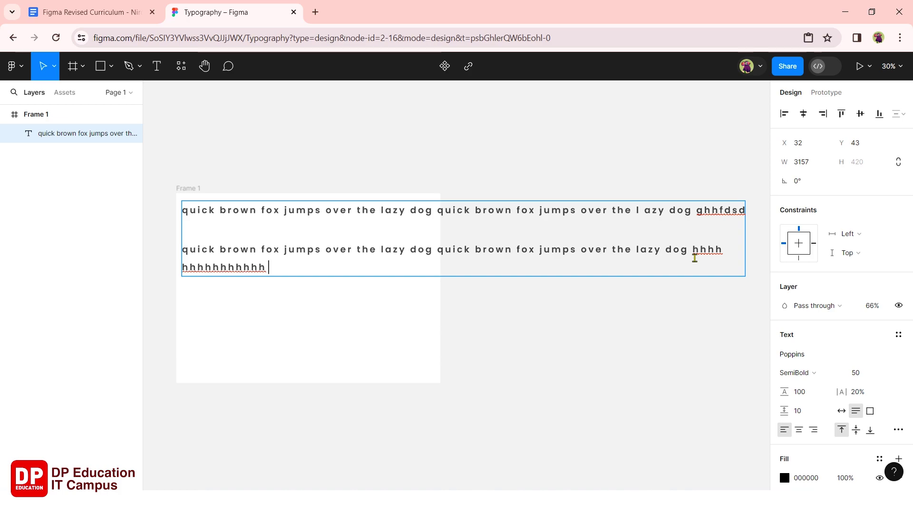
pyautogui.write(' hh')
pyautogui.write('hhh ffffffffff')
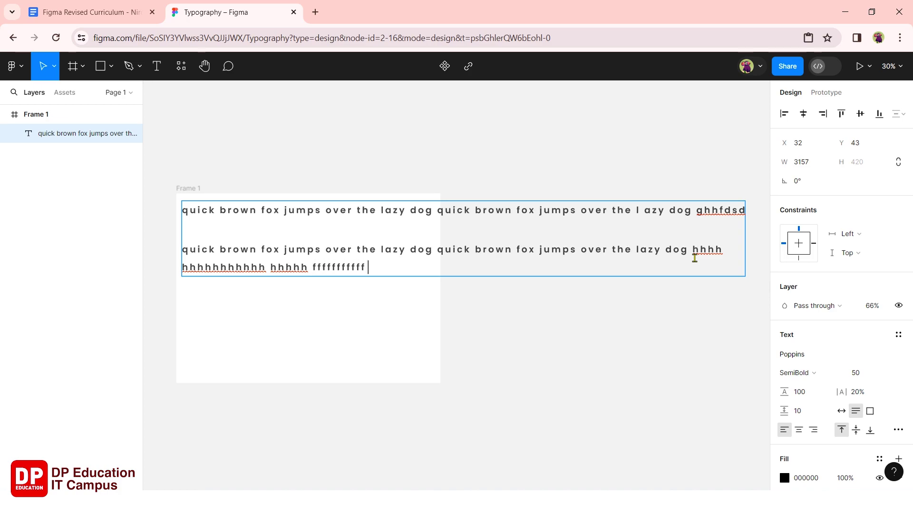
pyautogui.write('f ffffffffffff f')
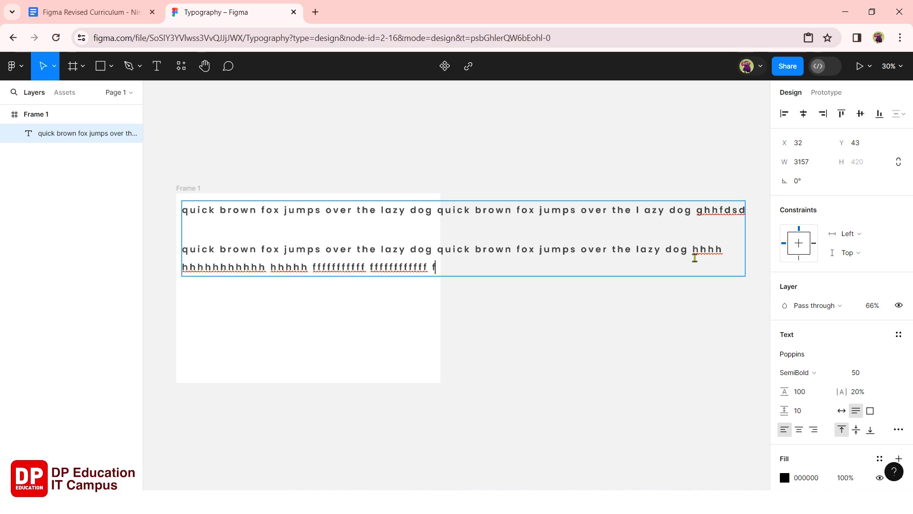
pyautogui.write('ffffffffffff ff')
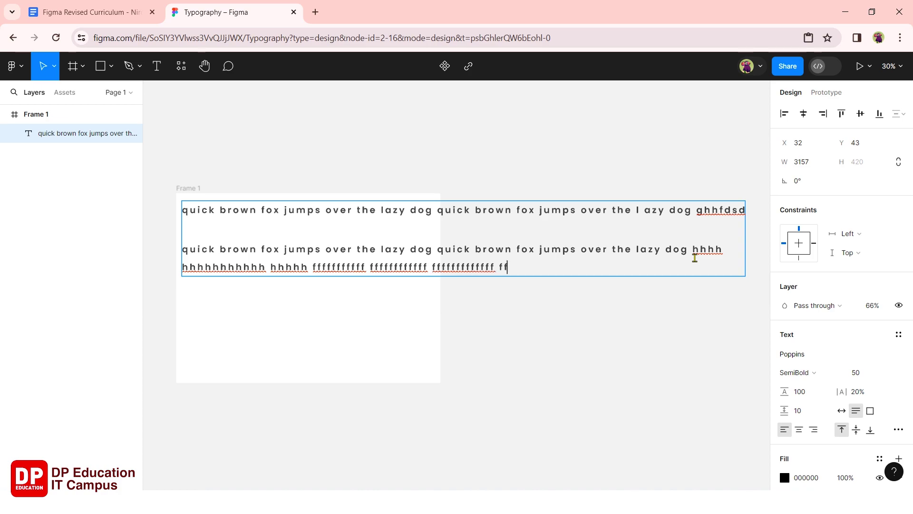
pyautogui.write('ffffffffffff')
pyautogui.write(' ffff')
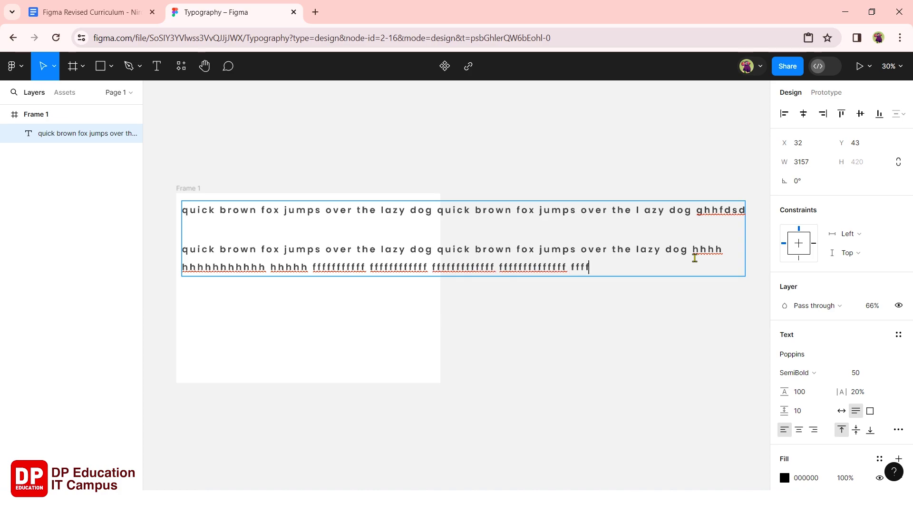
pyautogui.write('ffffffffffff fffffffff')
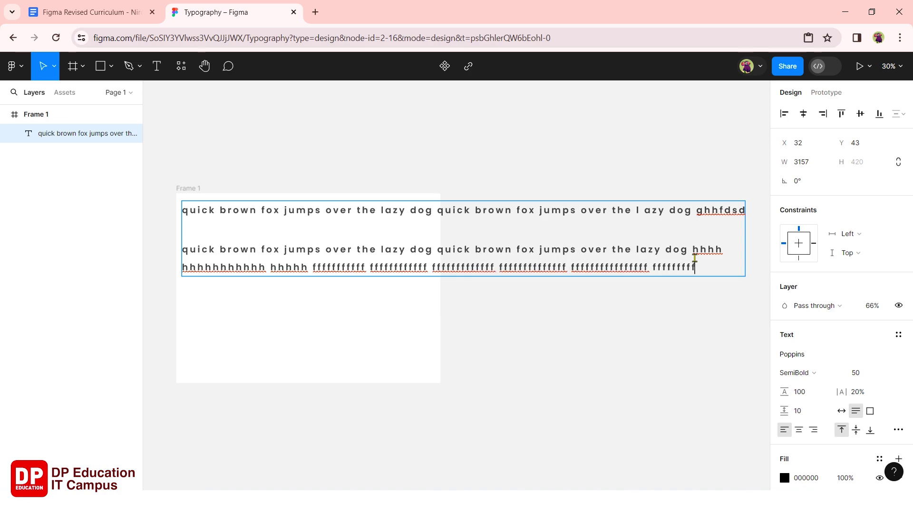
pyautogui.write(' ffffffffff')
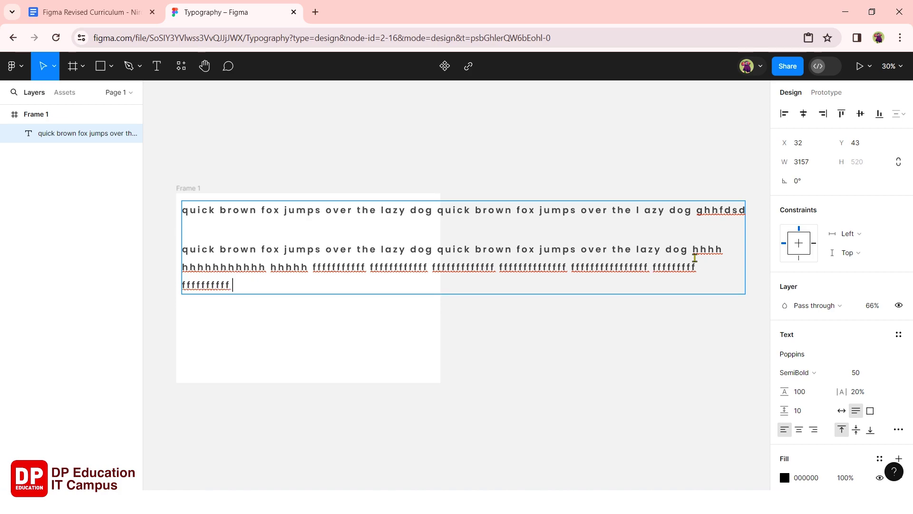
pyautogui.write(' ffffffffffffffff')
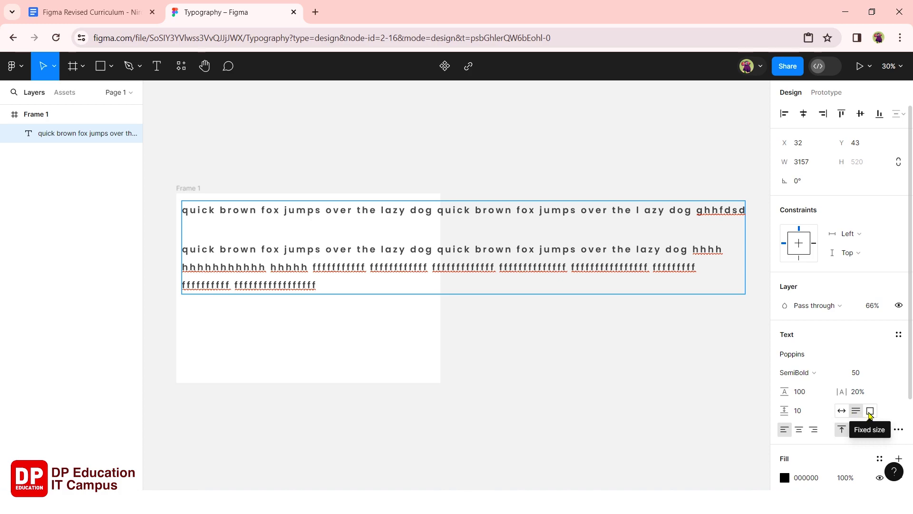
# Set the text box to Fixed size at 3157 × 520 and type more g letters
pyautogui.click(870, 412)
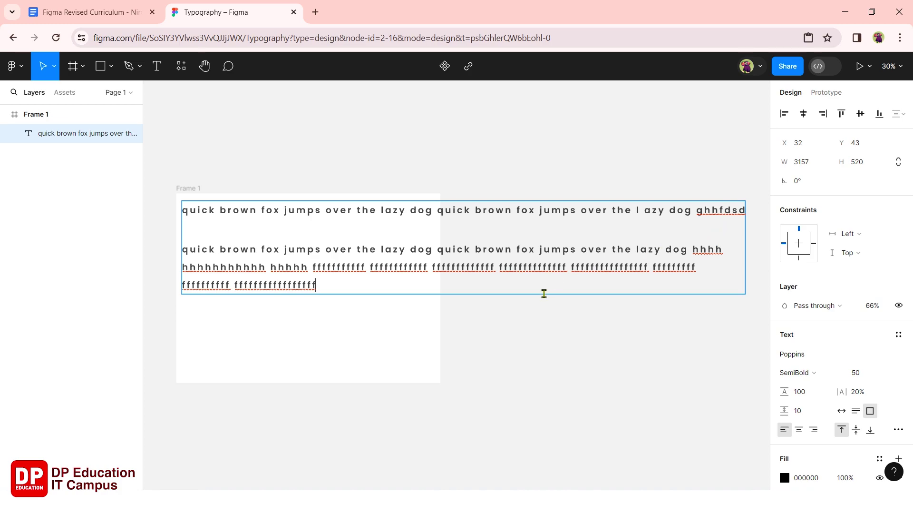
pyautogui.write('ggggggg')
pyautogui.write('ggggg g')
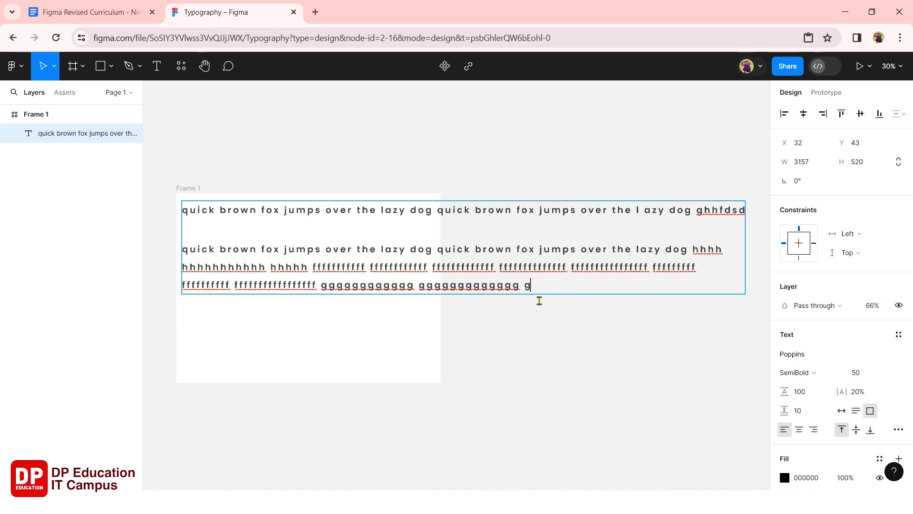
pyautogui.write('gggggggggggg ggggggggggggg gg')
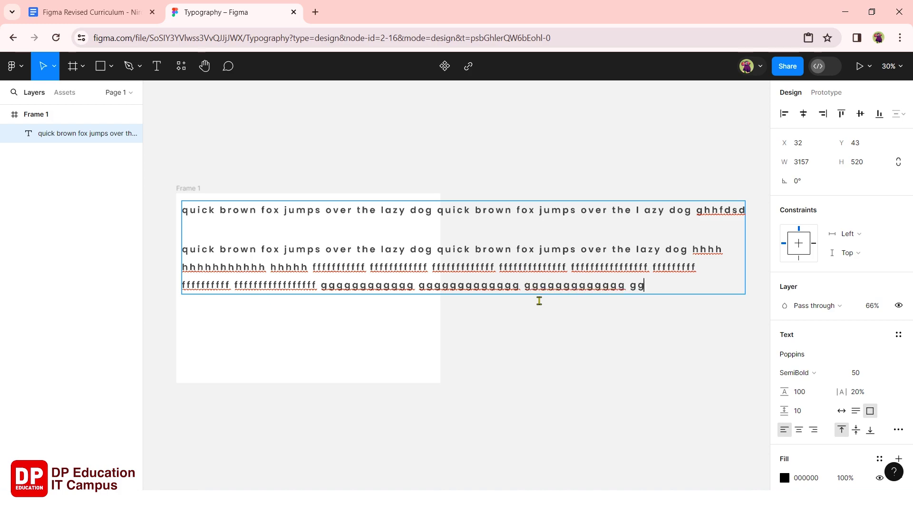
pyautogui.write('gggggggggg gggggggggg')
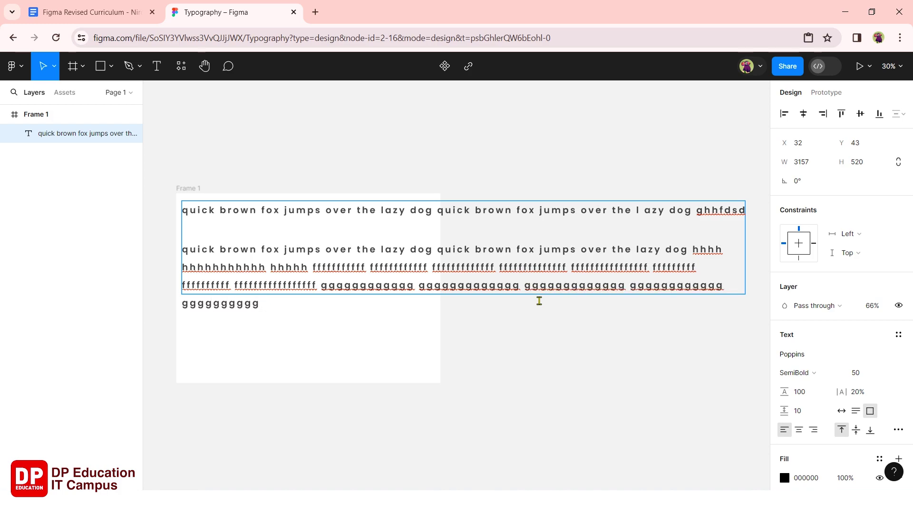
pyautogui.write(' ggggggggggggg')
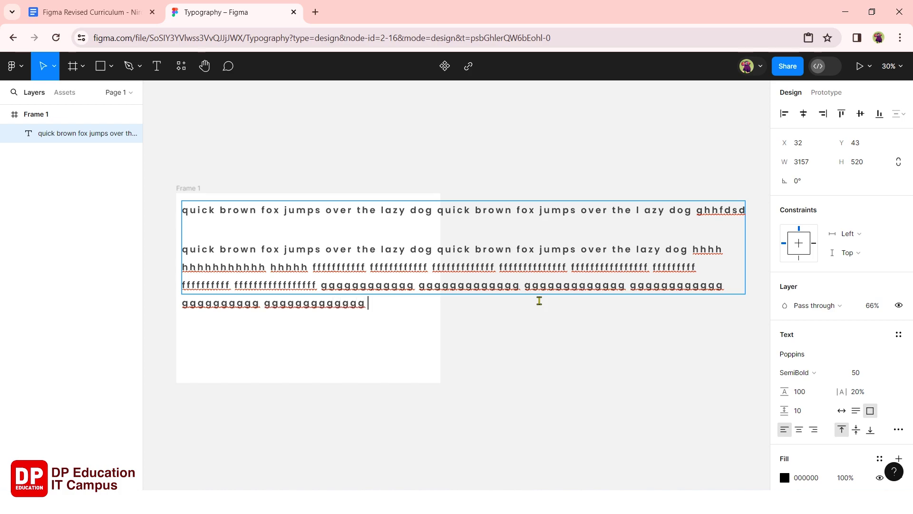
pyautogui.write(' ggggggg')
pyautogui.write(' ggggggggggg g')
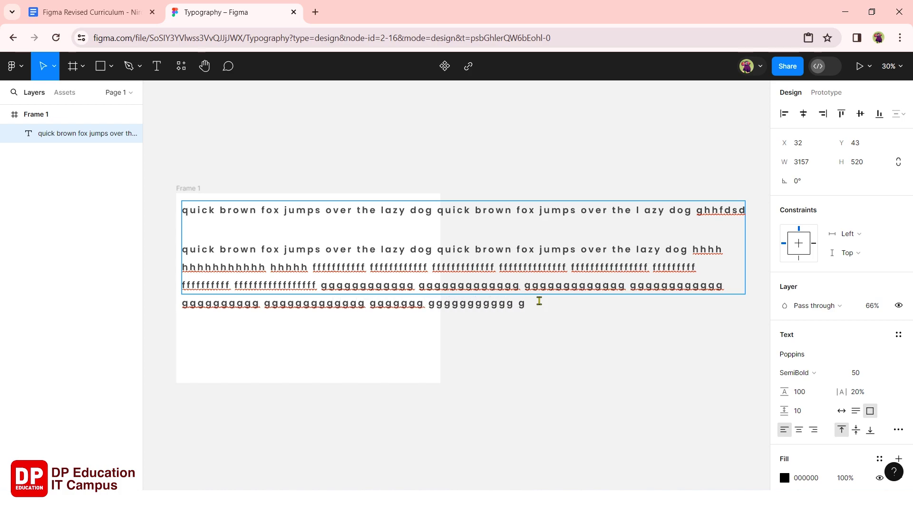
# Add a new line 'gggggggggggggg ggggggg ghhhhhhhhhh' below the top line, then exit editing and reselect the text
pyautogui.click(733, 213)
pyautogui.press('End')
pyautogui.press('Return')
pyautogui.write('gggggggggggggg ')
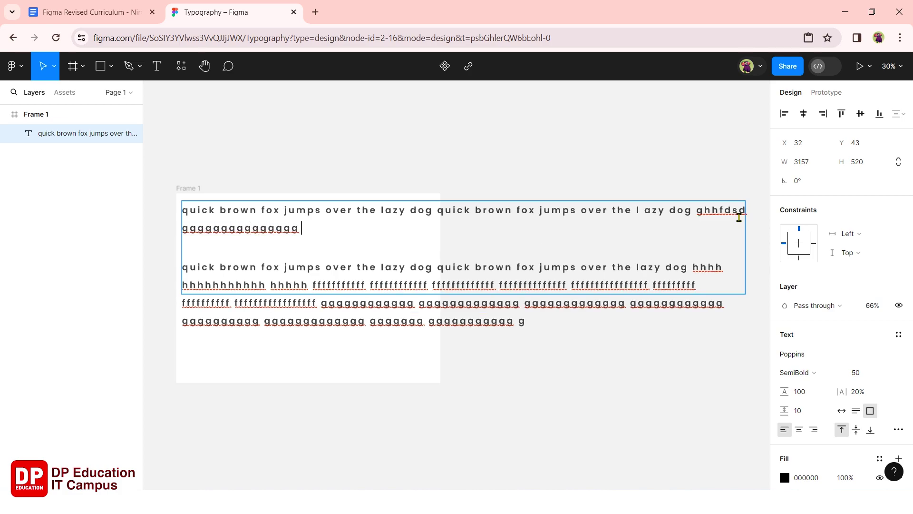
pyautogui.write('gggggg')
pyautogui.write('g g')
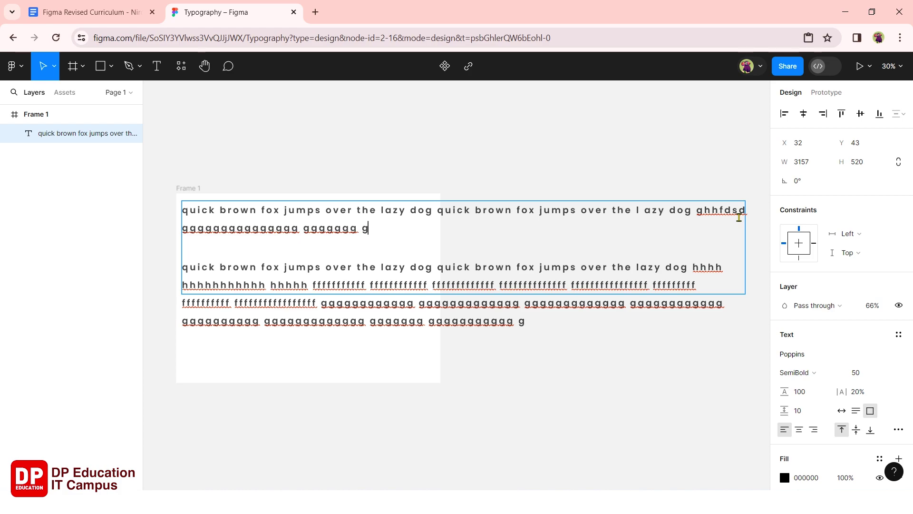
pyautogui.write('hhhh')
pyautogui.write('hhhhhh')
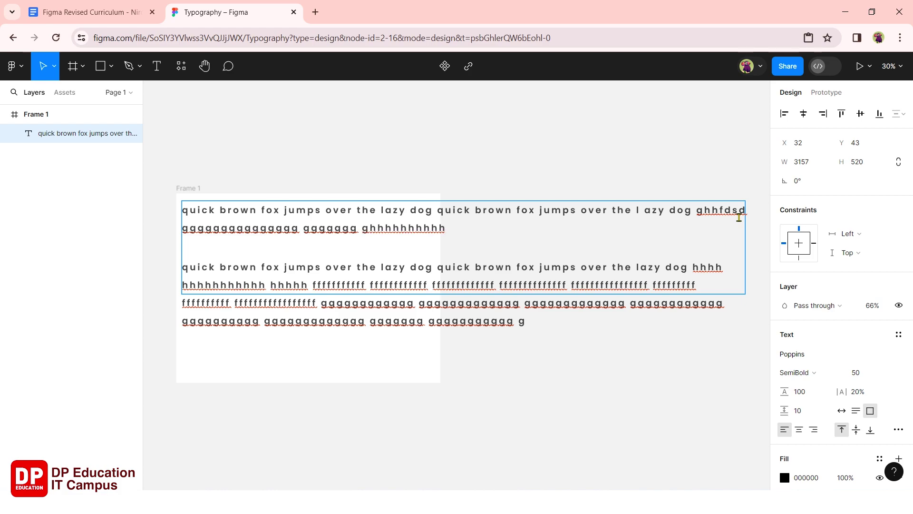
pyautogui.press('Escape')
pyautogui.click(382, 379)
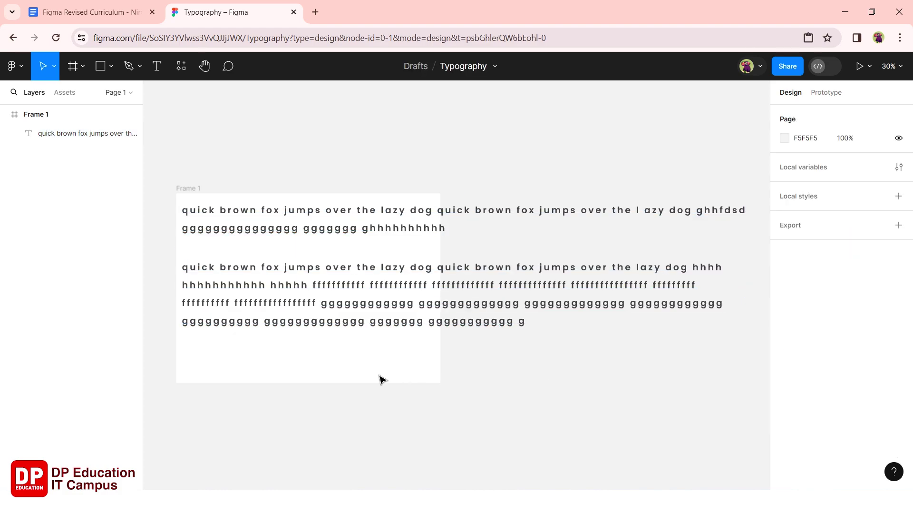
pyautogui.click(340, 278)
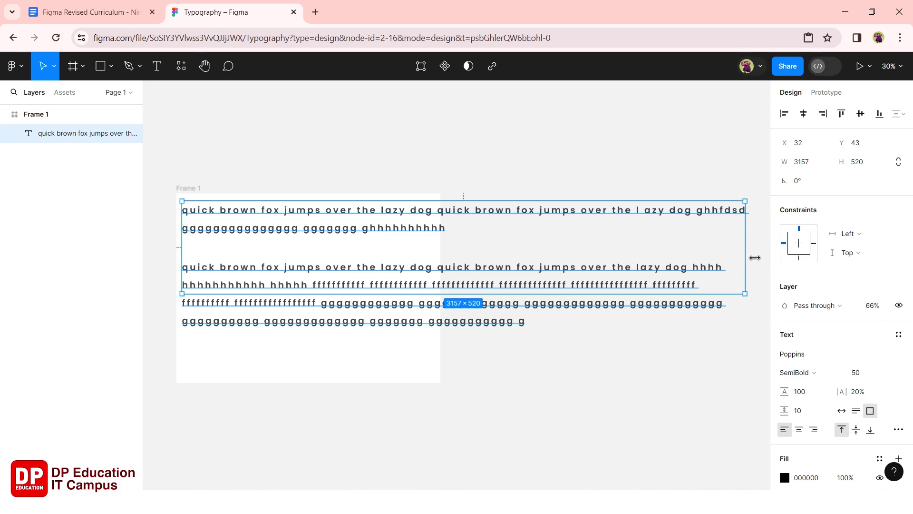
# Narrow the text box to 1362 wide, then move Frame 1 and stretch it to 1481 × 1901
pyautogui.moveTo(746, 258)
pyautogui.mouseDown()
pyautogui.moveTo(575, 280)
pyautogui.moveTo(435, 280)
pyautogui.mouseUp()
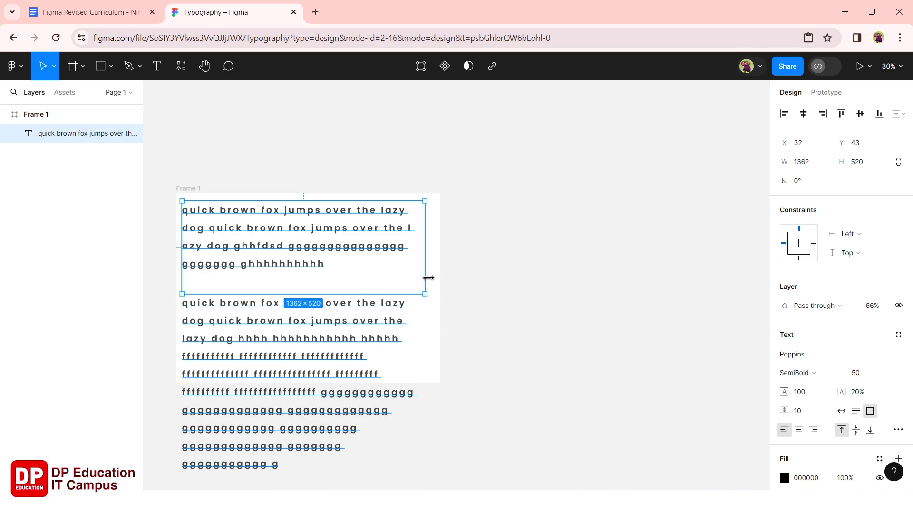
pyautogui.click(194, 190)
pyautogui.moveTo(194, 189); pyautogui.dragTo(348, 103)
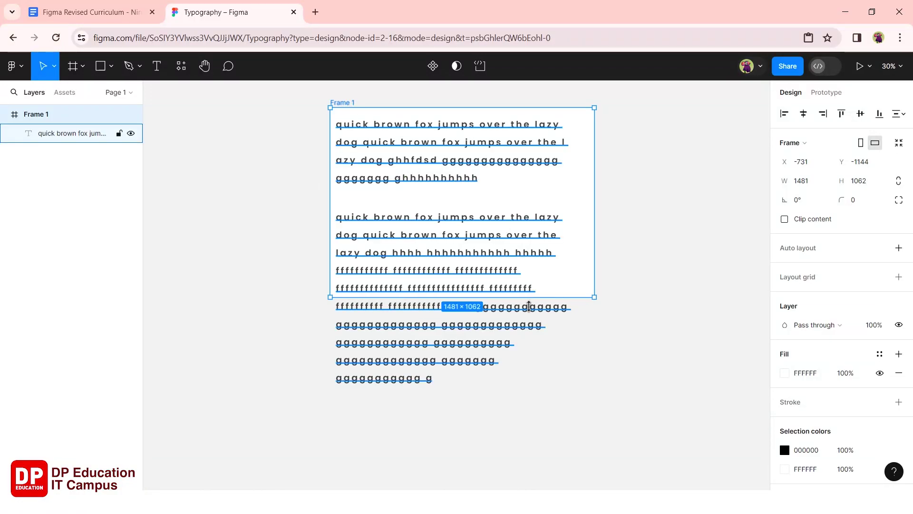
pyautogui.moveTo(533, 318); pyautogui.dragTo(543, 423)
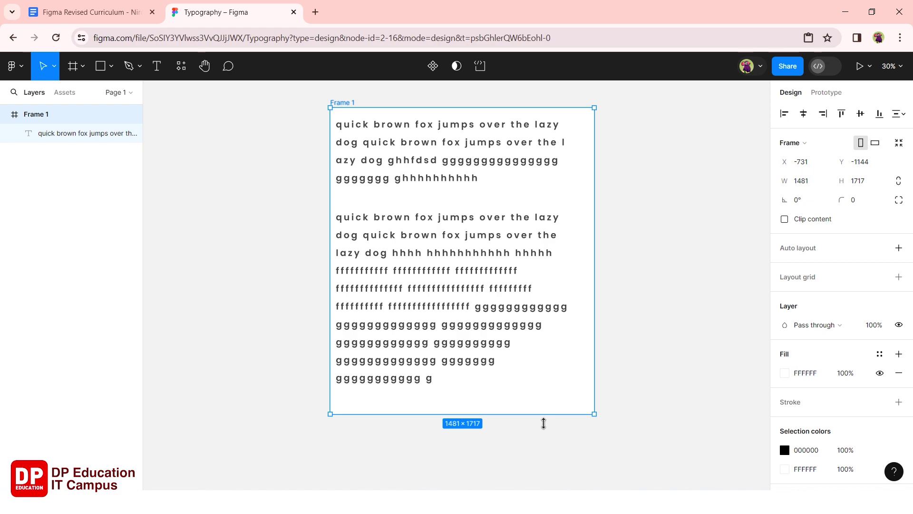
pyautogui.moveTo(544, 423); pyautogui.dragTo(550, 449)
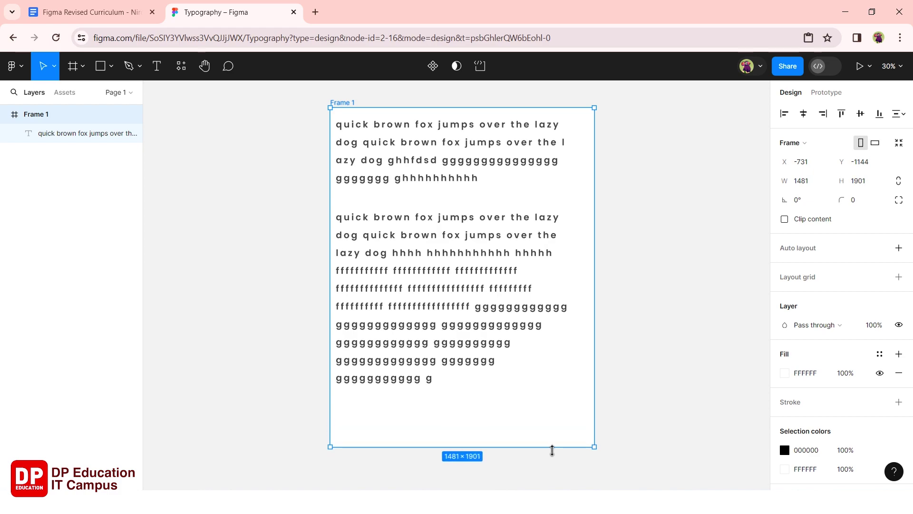
pyautogui.click(461, 334)
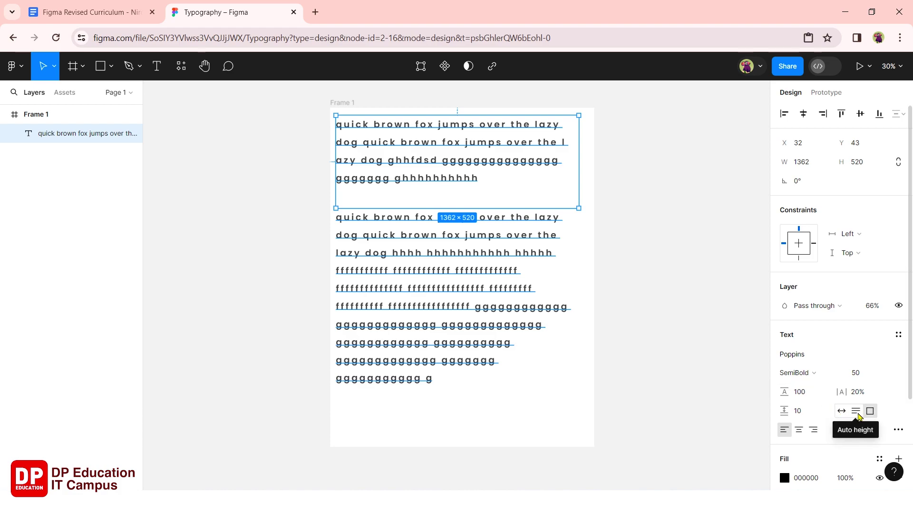
# Switch the text box to Auto height so it grows to 1362 × 1520
pyautogui.click(856, 411)
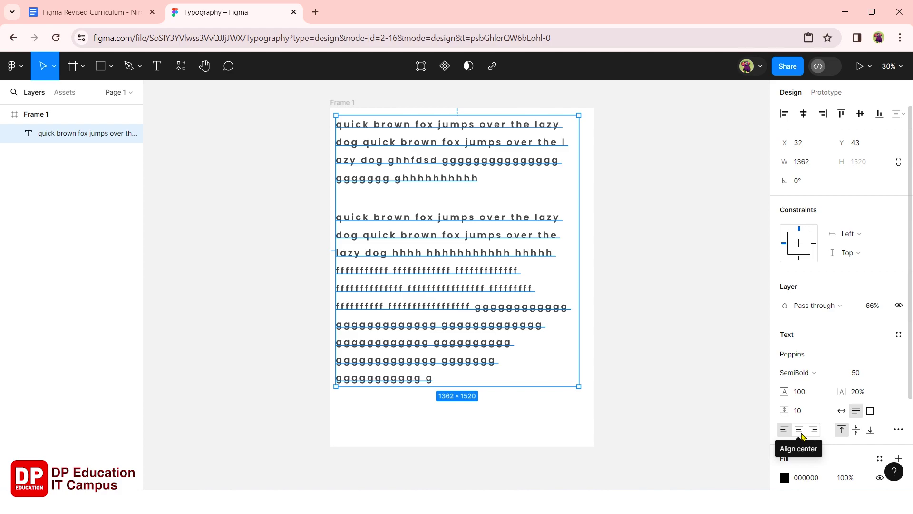
# Right-align the fox text and drag its box to a fixed 1362 × 1808
pyautogui.click(800, 433)
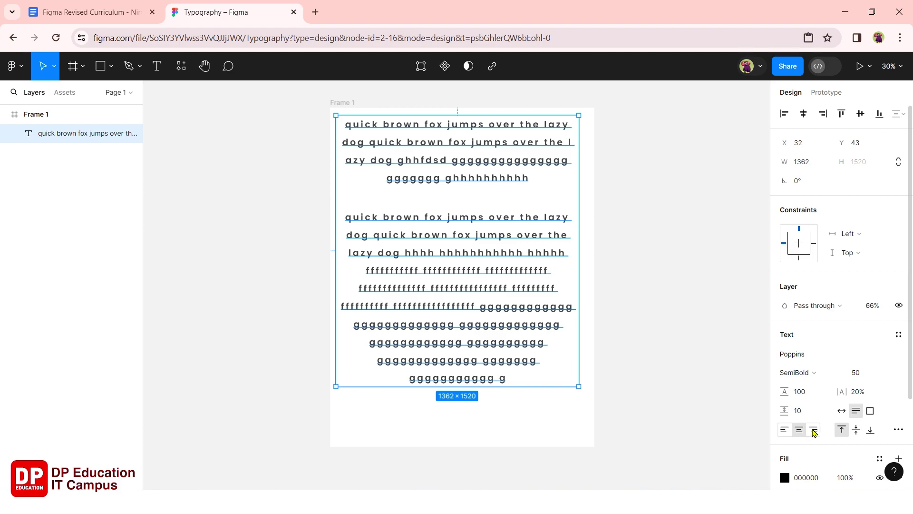
pyautogui.click(814, 430)
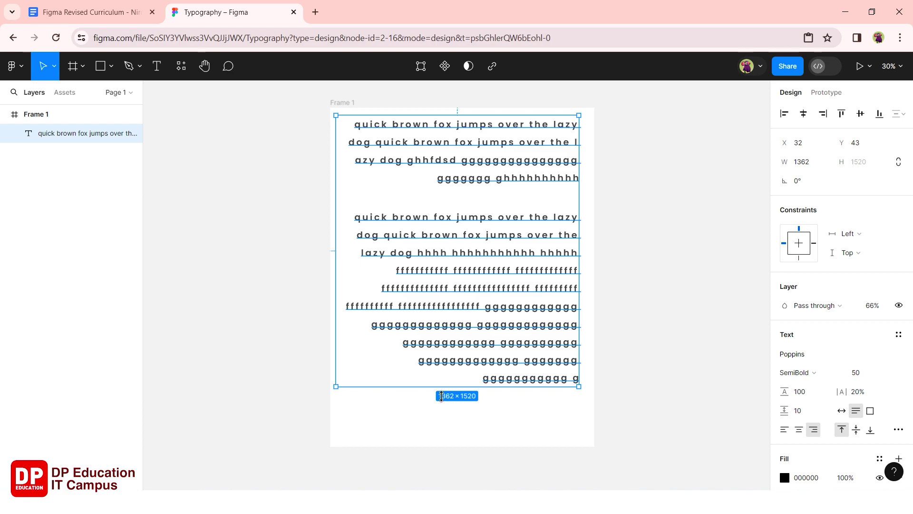
pyautogui.moveTo(442, 396); pyautogui.dragTo(435, 447)
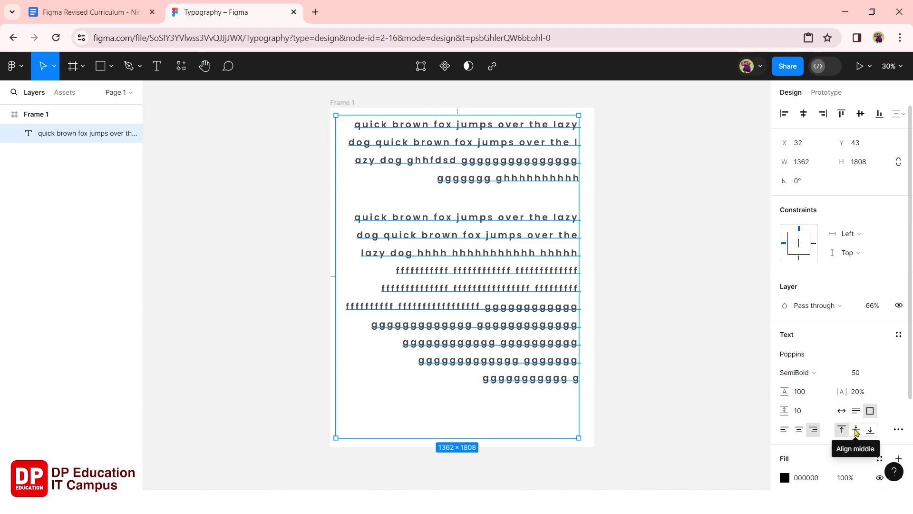
# Set the text's vertical alignment to bottom within its 1808-tall box
pyautogui.click(856, 431)
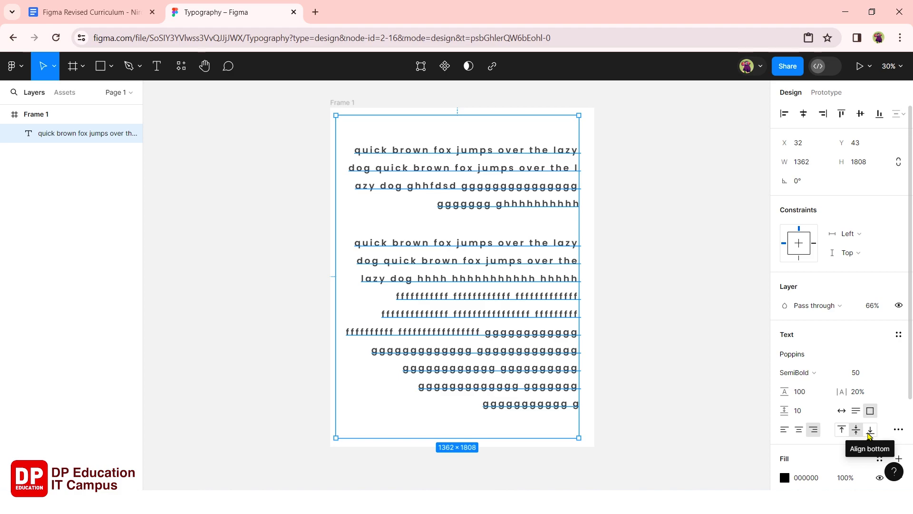
pyautogui.click(868, 434)
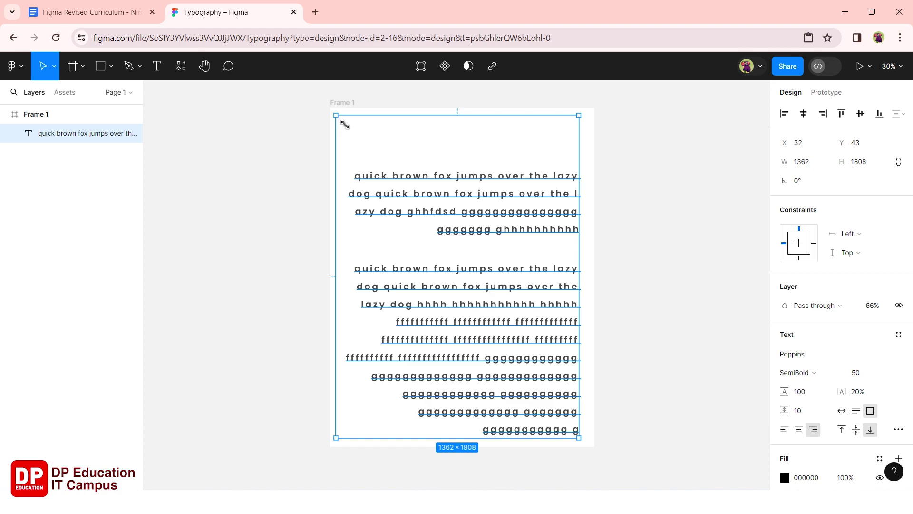
# Delete the long text and paste the fox sentence as a new 1400 × 100 layer at X 81, Y 421
pyautogui.press('Delete')
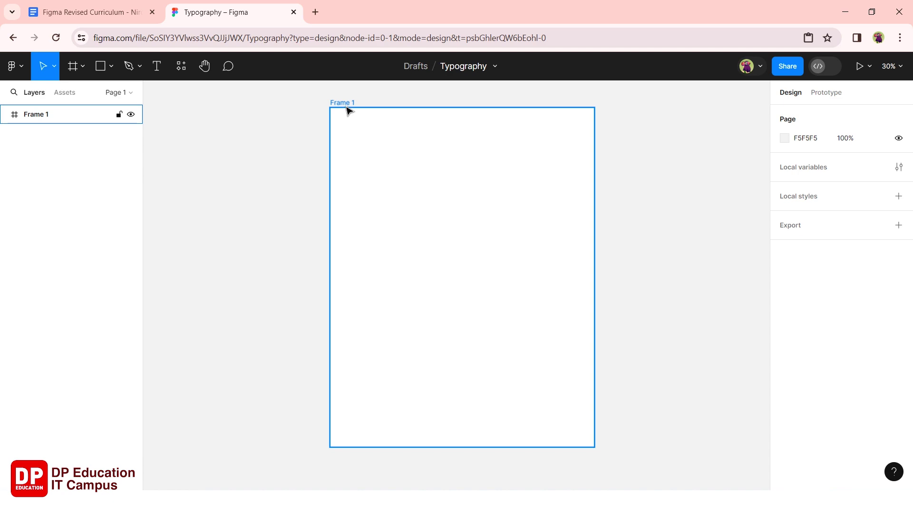
pyautogui.click(155, 66)
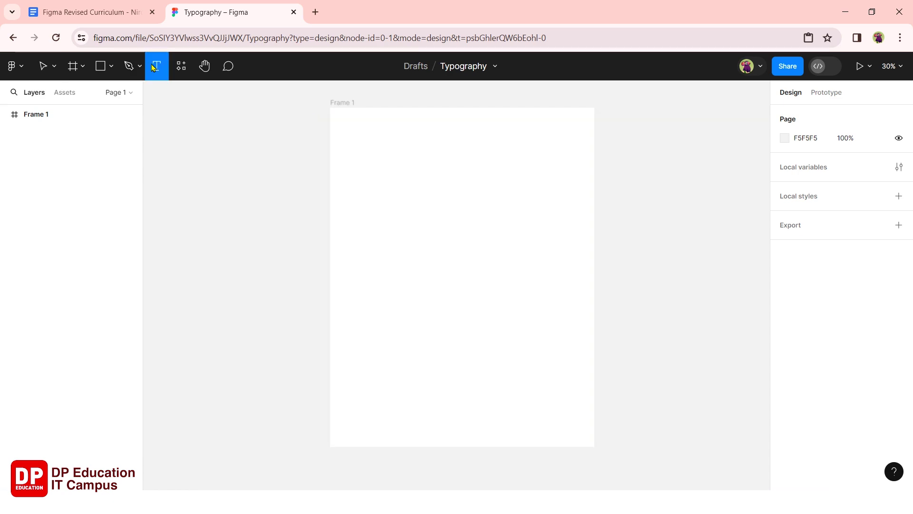
pyautogui.click(372, 202)
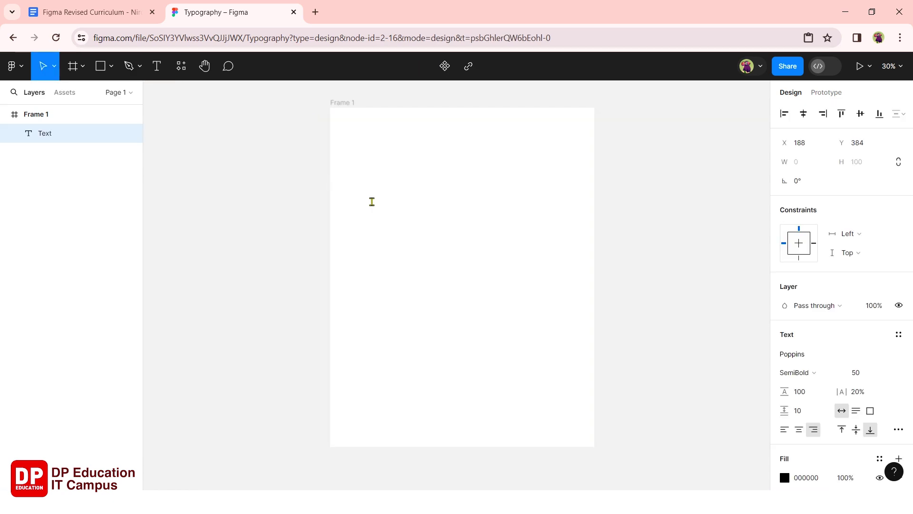
pyautogui.write('quick brown fox jumps over the lazy dog')
pyautogui.press('Escape')
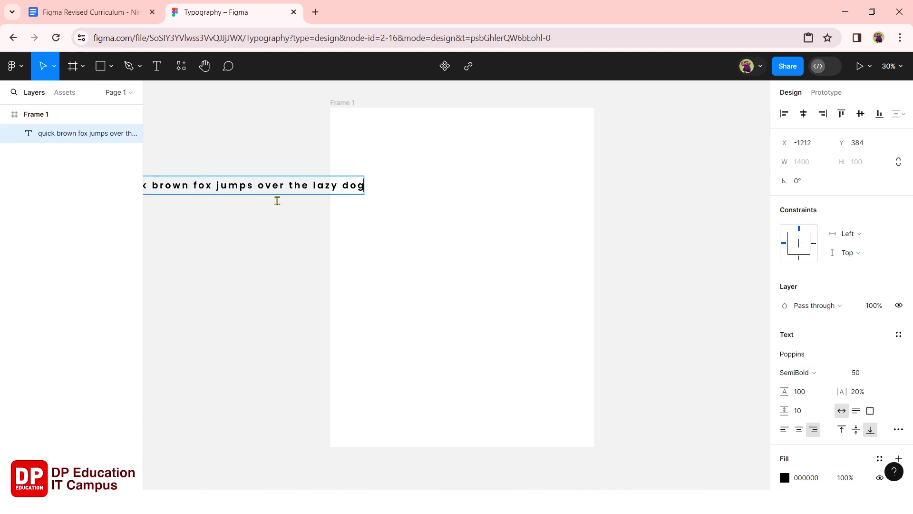
pyautogui.press('Escape')
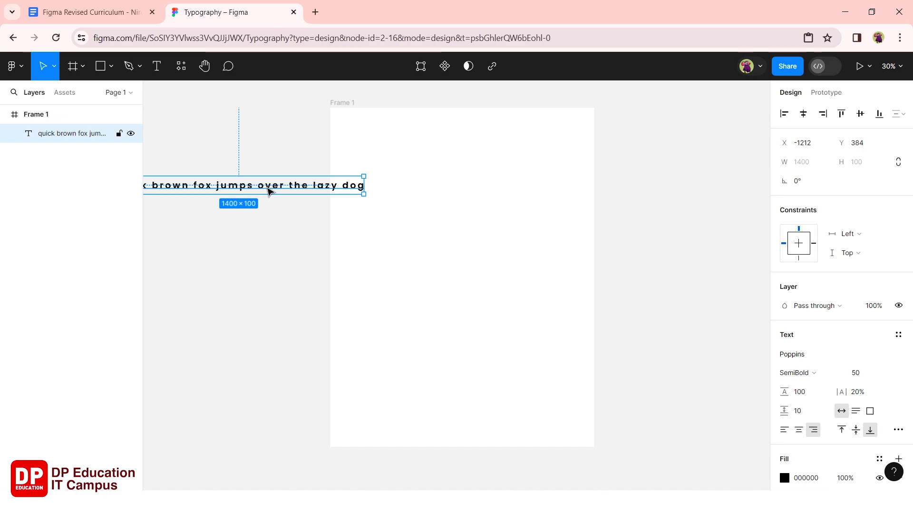
pyautogui.moveTo(268, 190); pyautogui.dragTo(497, 197)
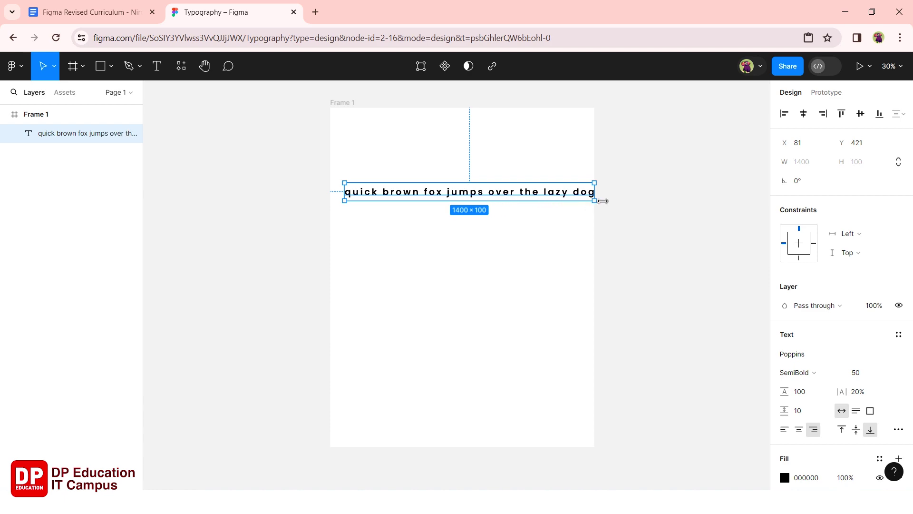
# Resize the fox sentence box to 1253 × 403 so 'dog' wraps, and left-align it
pyautogui.moveTo(602, 200); pyautogui.dragTo(569, 200)
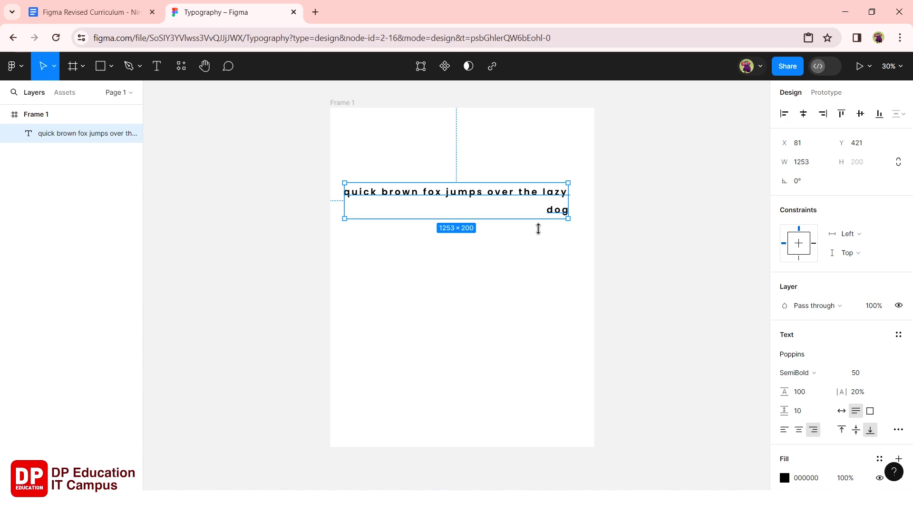
pyautogui.moveTo(538, 228); pyautogui.dragTo(540, 264)
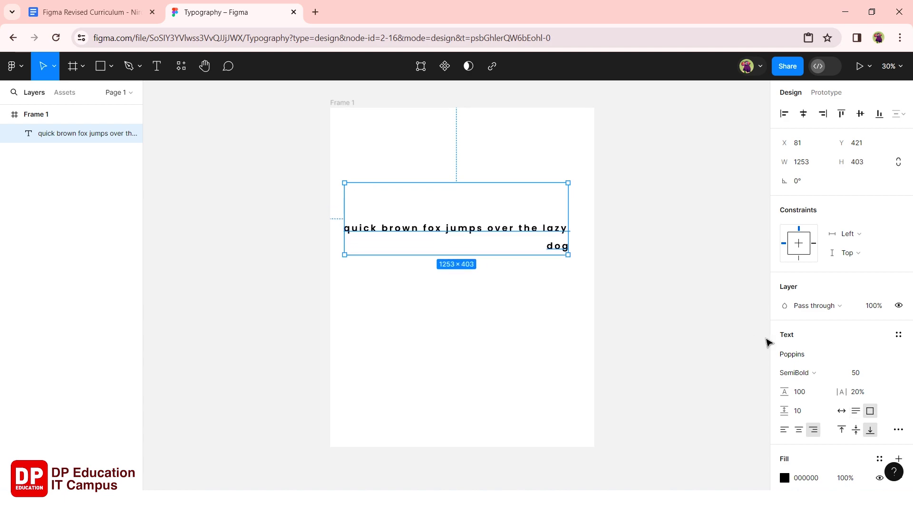
pyautogui.click(784, 430)
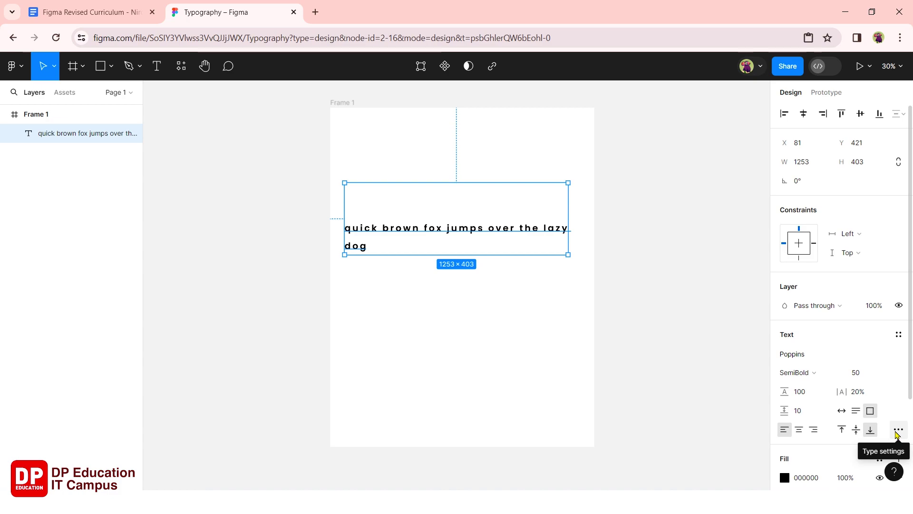
# In Type settings, preview underline and strikethrough on the fox sentence, ending with Decoration None
pyautogui.click(896, 434)
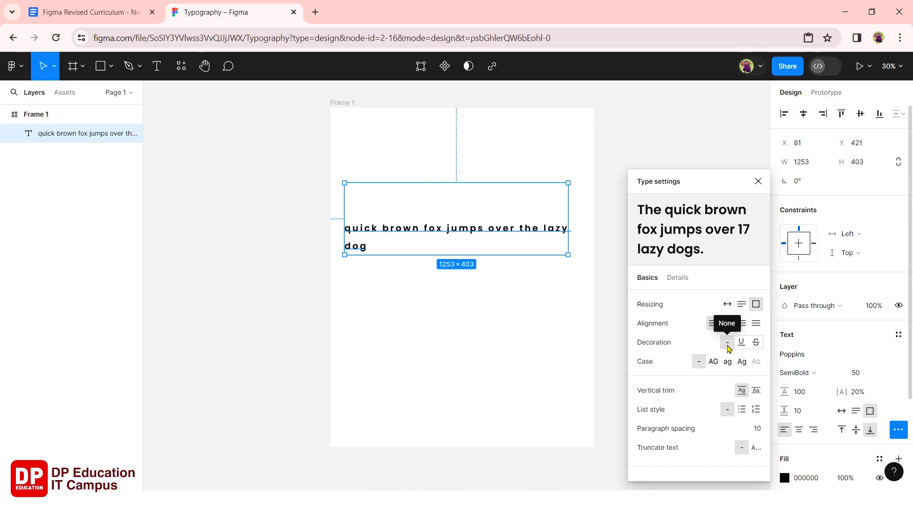
pyautogui.click(740, 343)
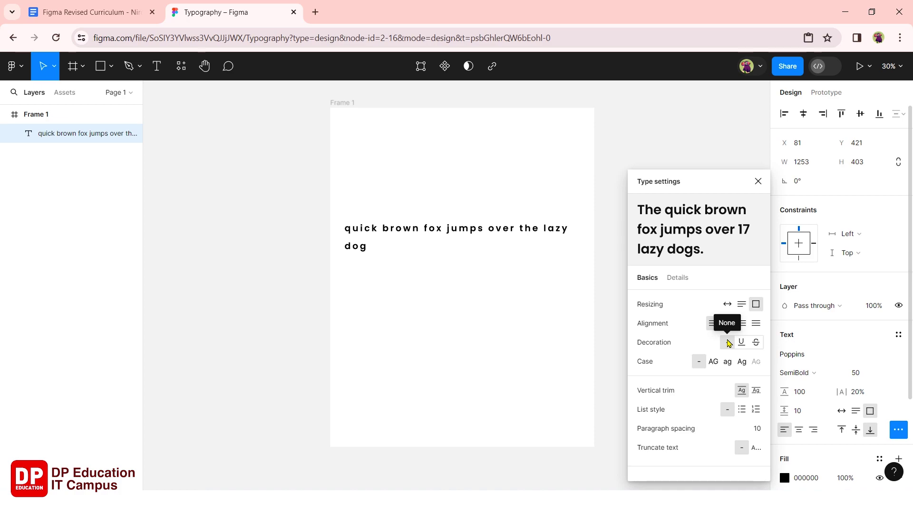
pyautogui.click(728, 342)
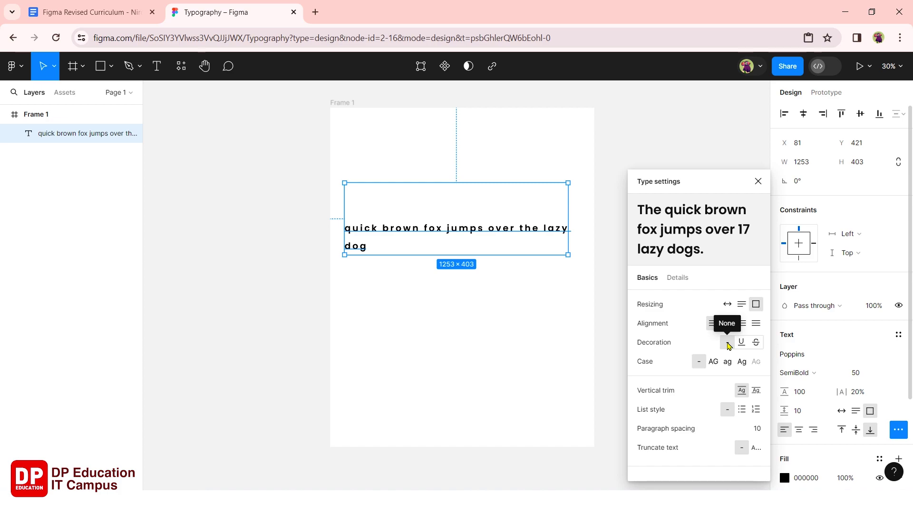
pyautogui.click(756, 343)
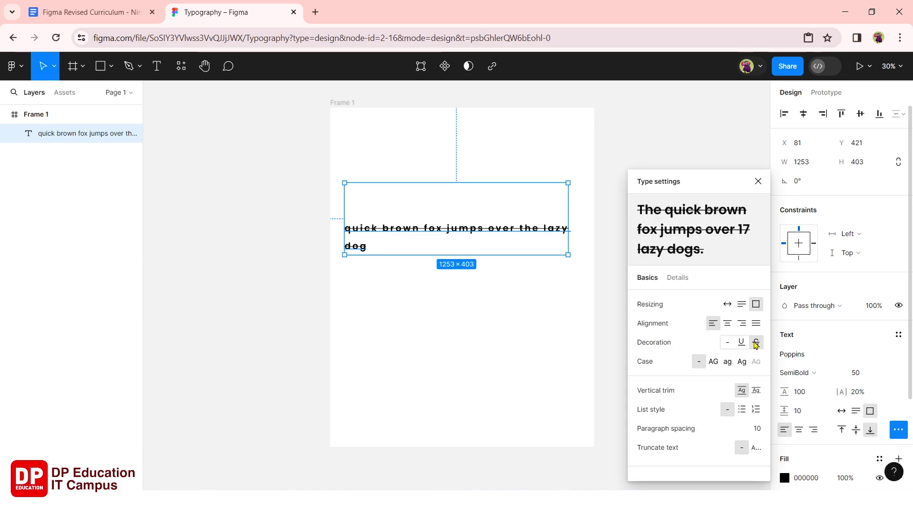
pyautogui.click(728, 343)
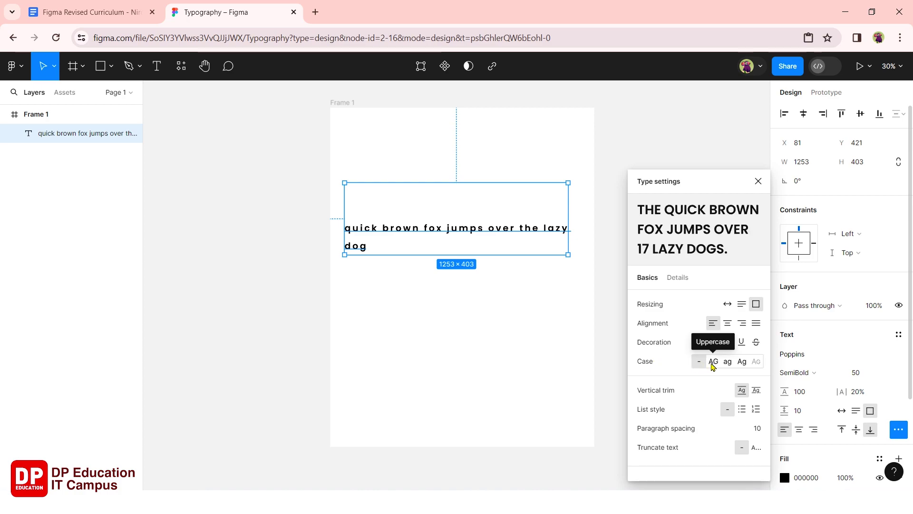
# Try Uppercase and Lowercase, then set the fox sentence's case to Title Case
pyautogui.click(712, 363)
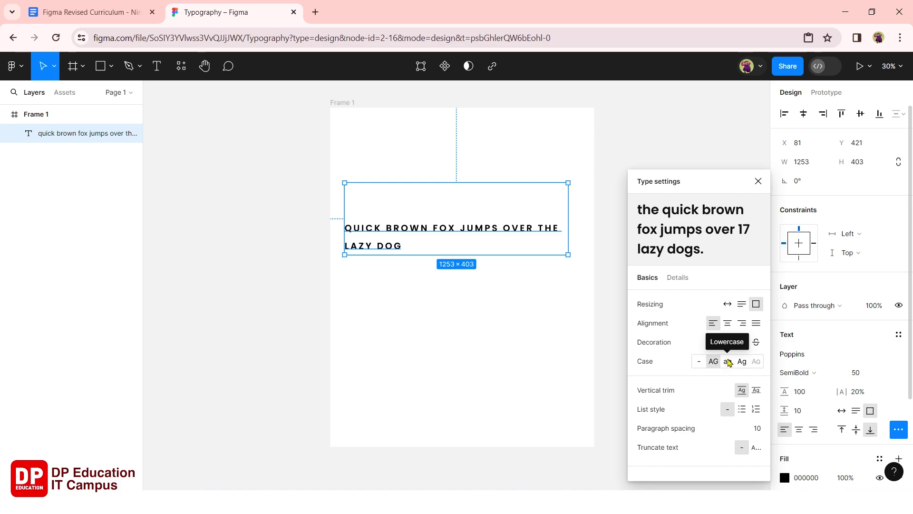
pyautogui.click(728, 362)
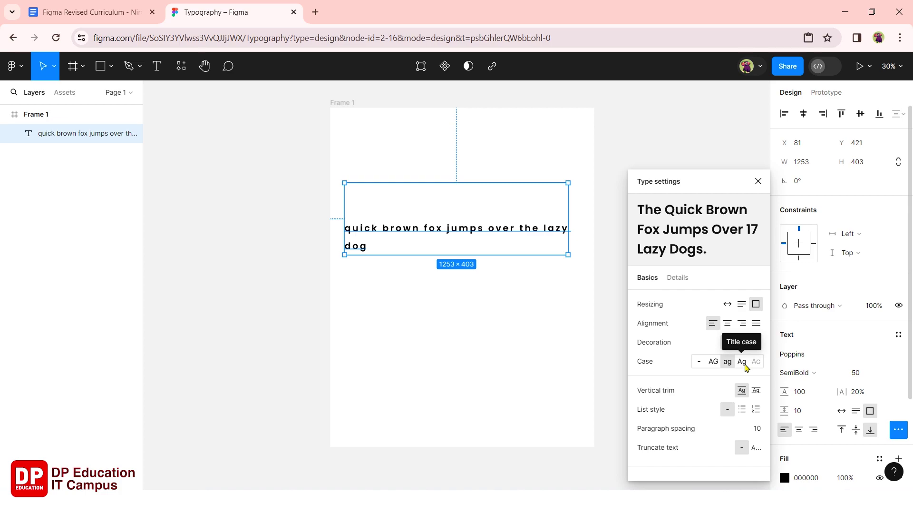
pyautogui.click(745, 365)
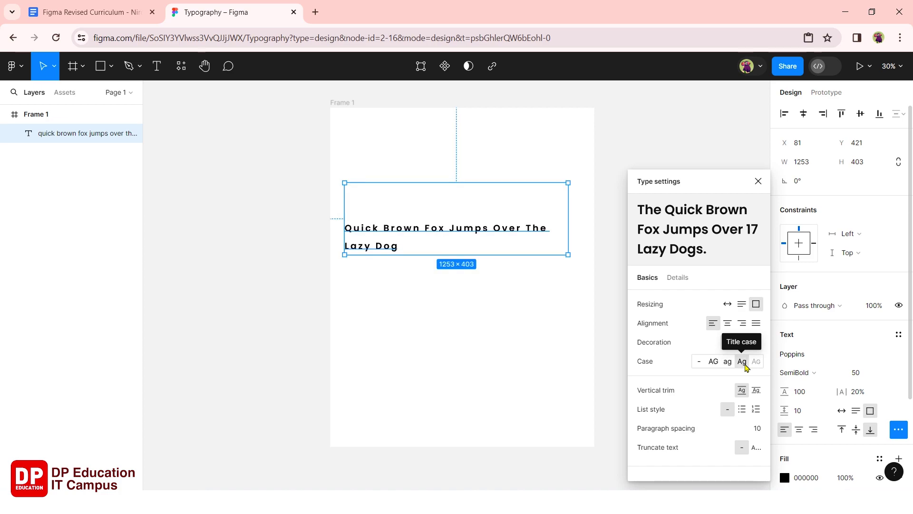
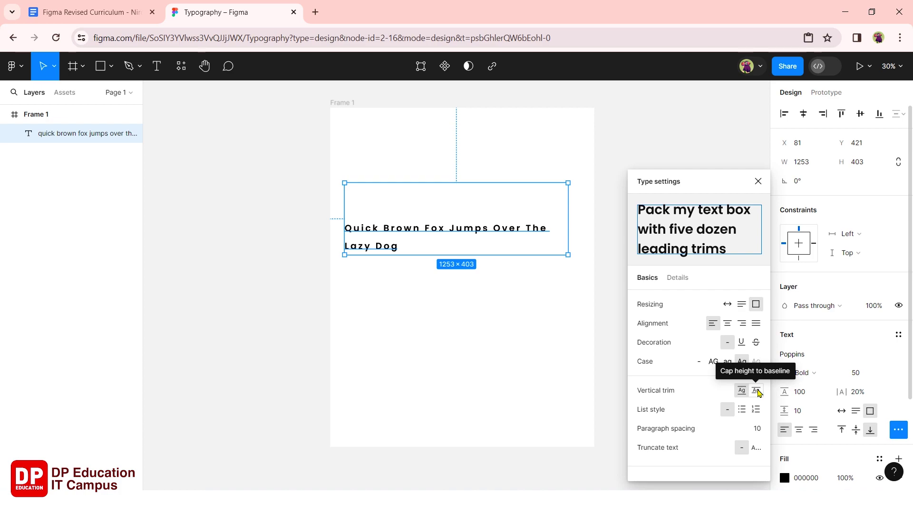
# Apply the 'Cap height to baseline' vertical trim to the paragraph's text box
pyautogui.click(756, 390)
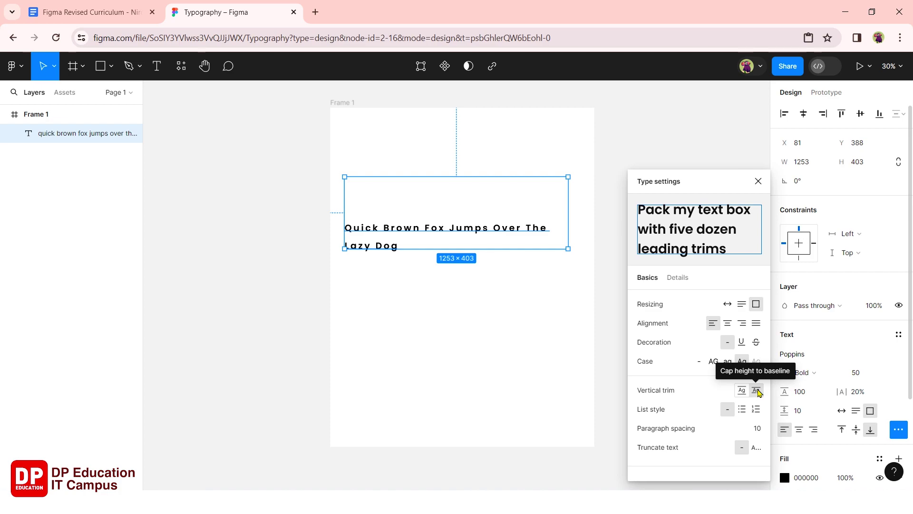
pyautogui.click(741, 391)
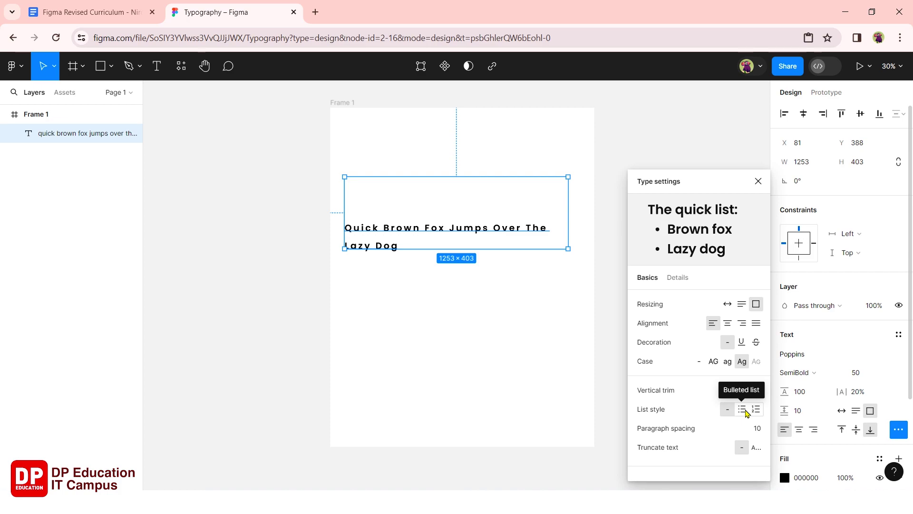
# Convert the paragraph text into a bulleted list
pyautogui.click(746, 412)
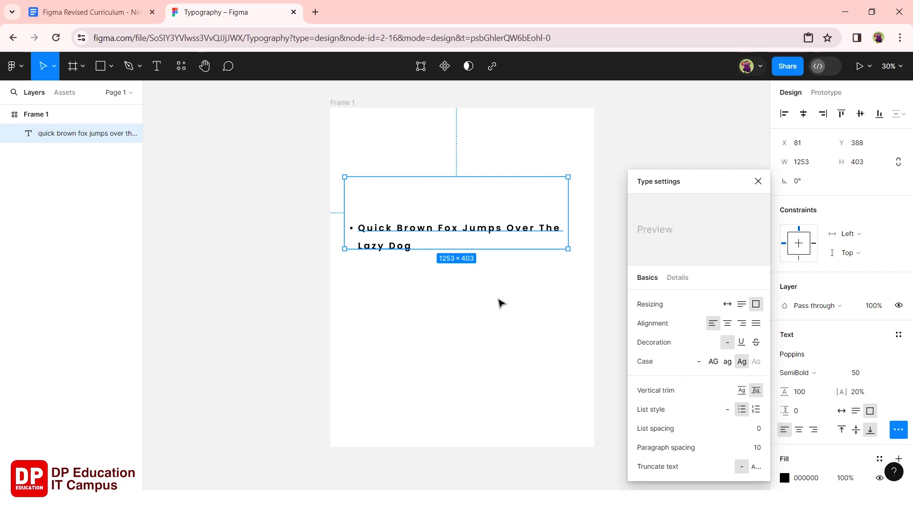
pyautogui.click(425, 246)
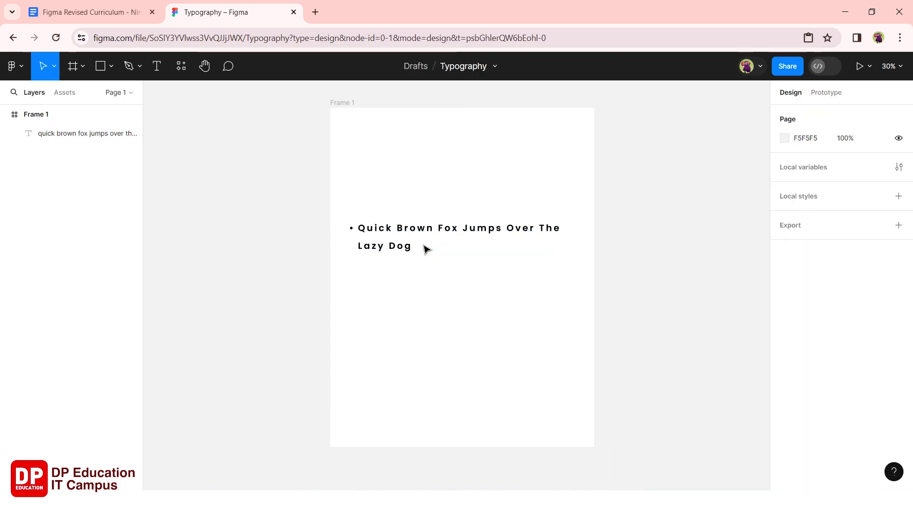
pyautogui.click(417, 249)
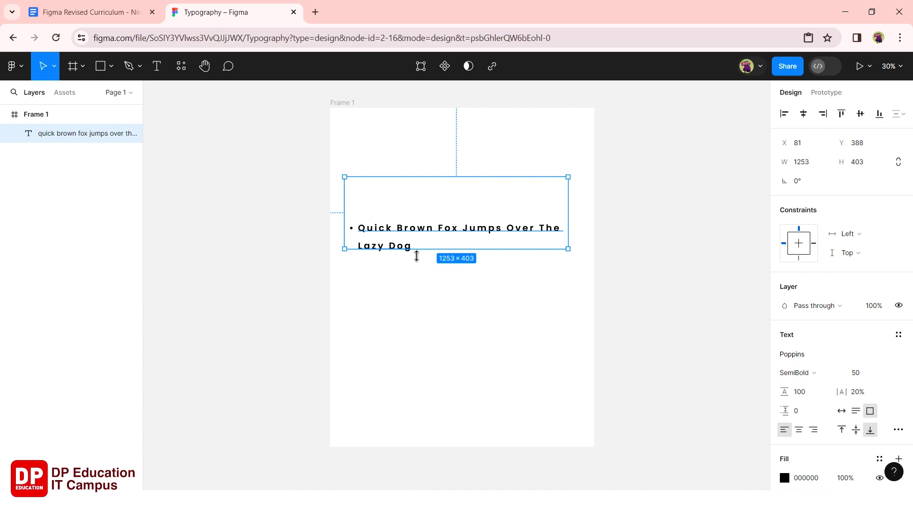
# Add two more bullets repeating the Lazy Dog sentence and stretch the box to 627 high
pyautogui.doubleClick(410, 251)
pyautogui.hotkey('ctrl', 'c')
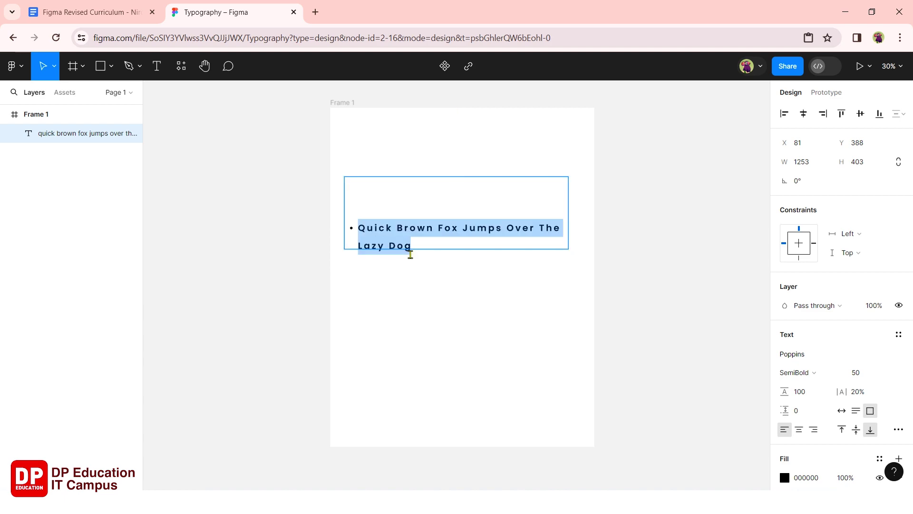
pyautogui.click(416, 251)
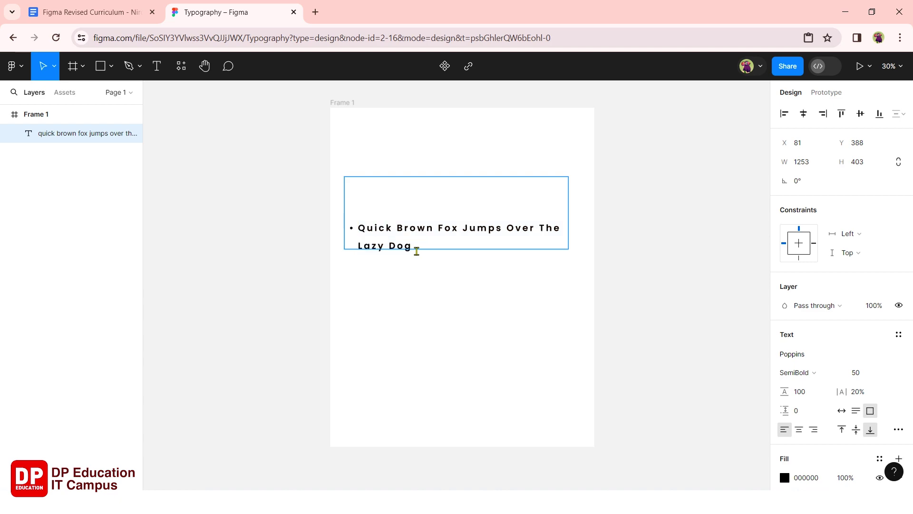
pyautogui.press('Return')
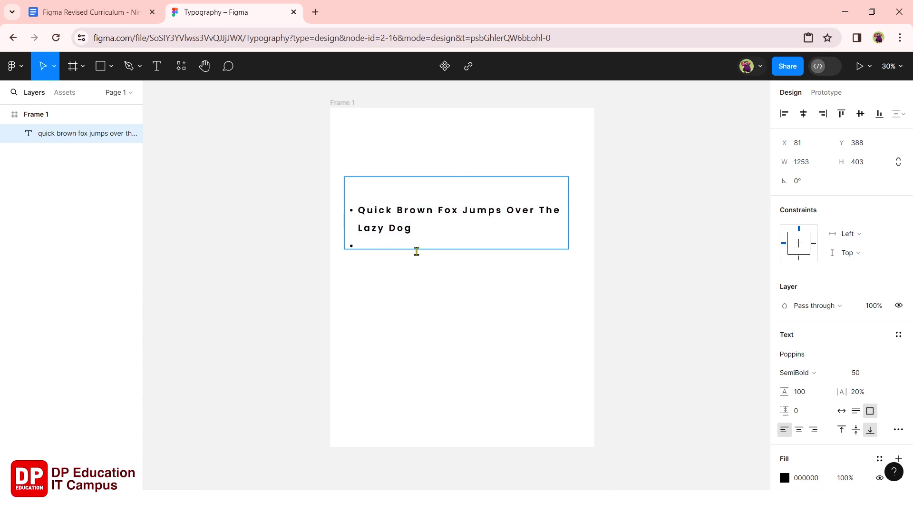
pyautogui.hotkey('ctrl', 'v')
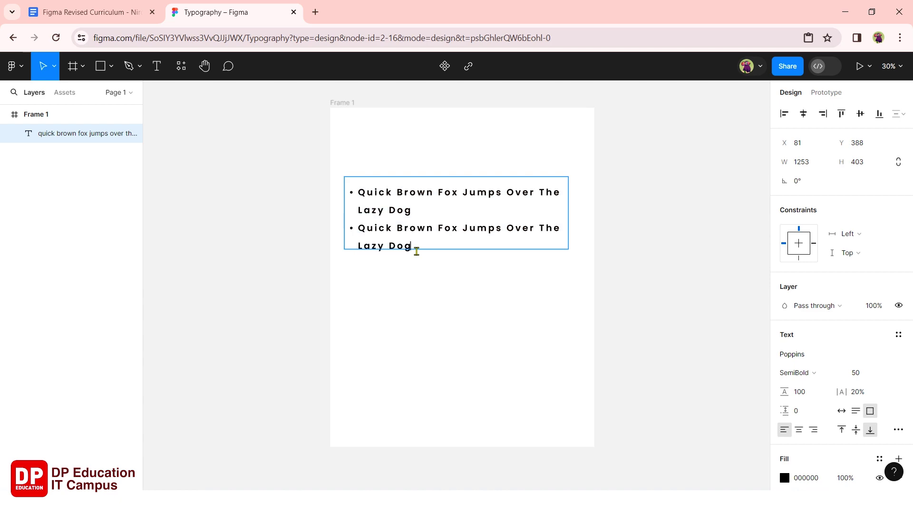
pyautogui.press('Return')
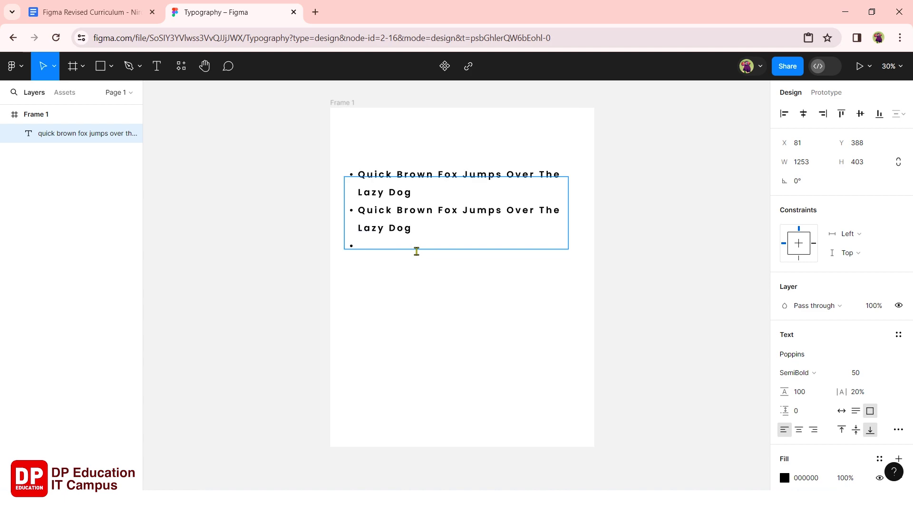
pyautogui.hotkey('ctrl', 'v')
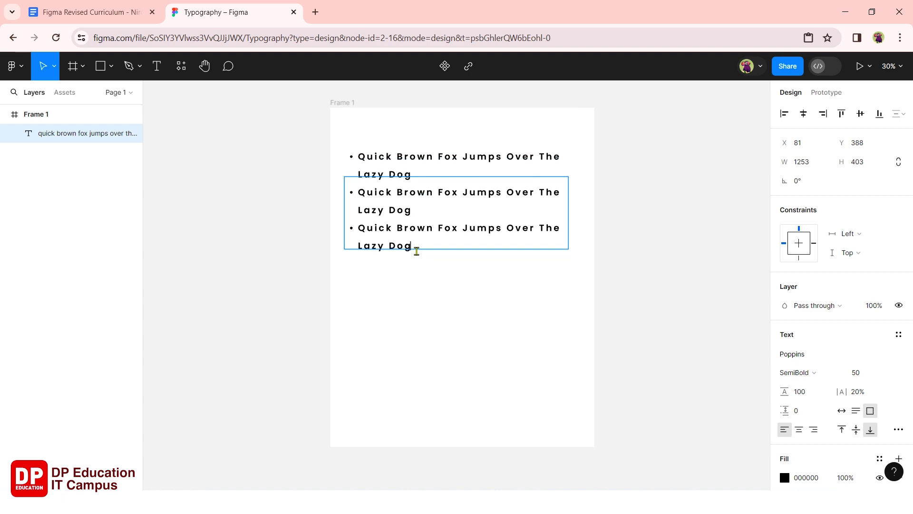
pyautogui.press('Escape')
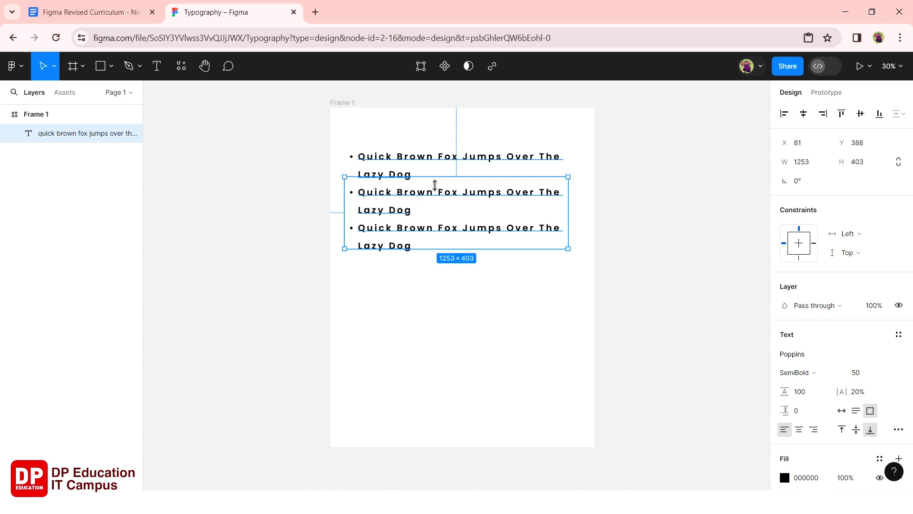
pyautogui.moveTo(435, 184); pyautogui.dragTo(442, 145)
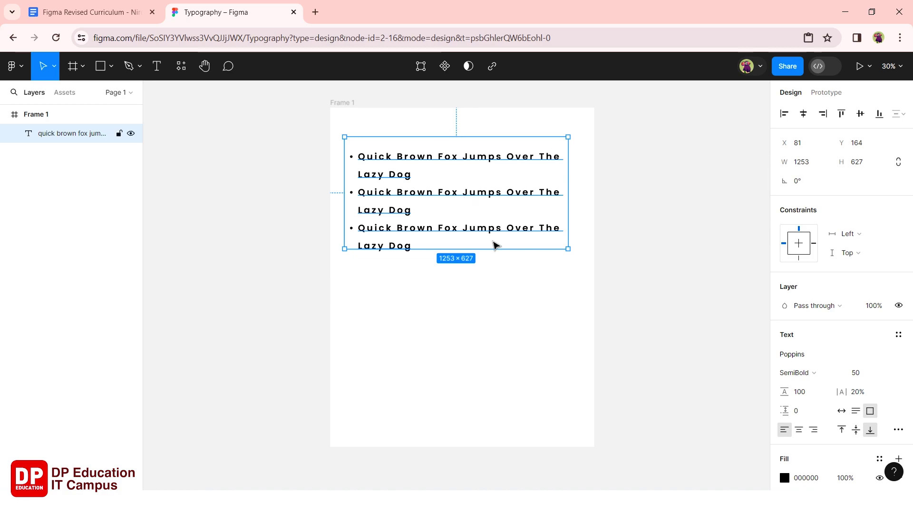
# Switch the bullets to a numbered list with list spacing 49
pyautogui.click(897, 430)
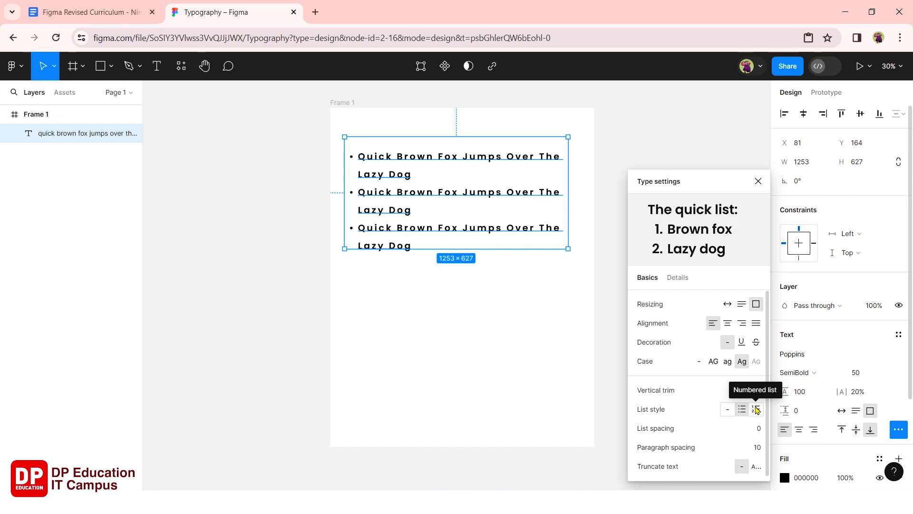
pyautogui.click(756, 409)
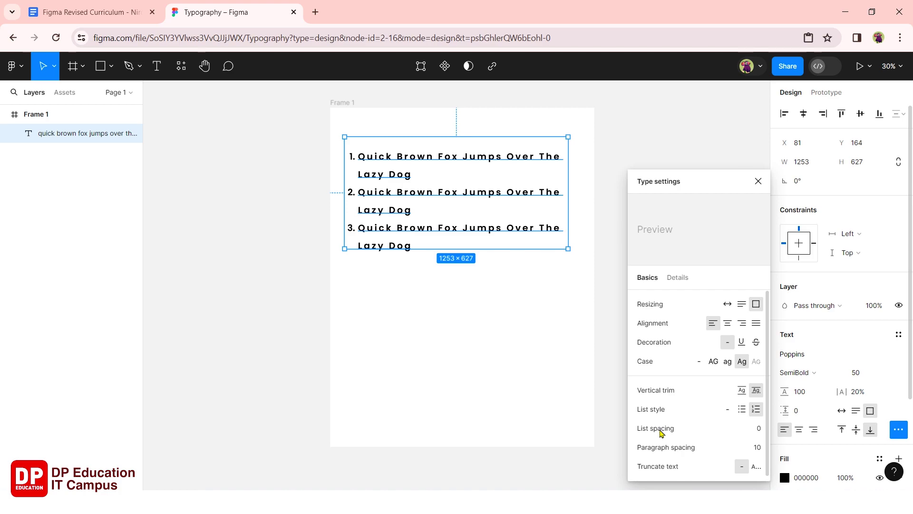
pyautogui.click(760, 433)
pyautogui.press('Up')
pyautogui.press('Up')
pyautogui.press('Up')
pyautogui.press('Up')
pyautogui.press('Up')
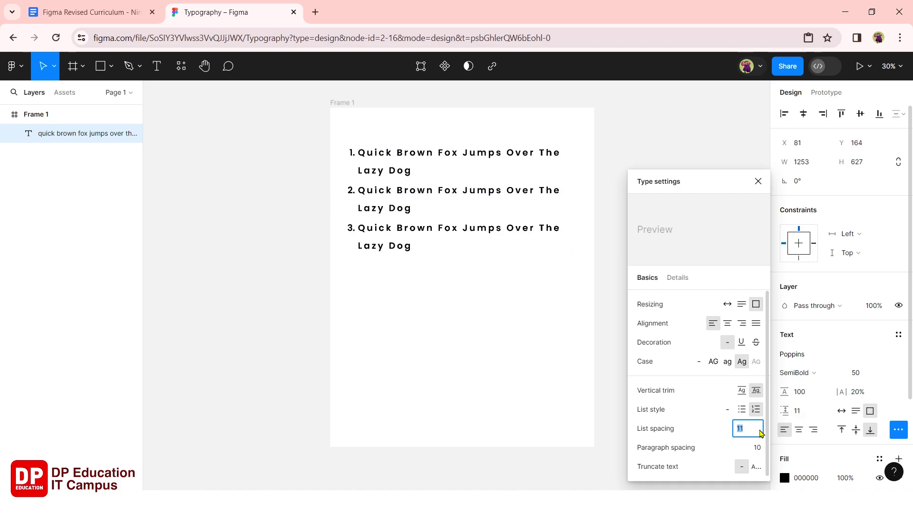
pyautogui.press('Up')
pyautogui.press('Up')
pyautogui.press('Up')
pyautogui.press('Up')
pyautogui.press('Up')
pyautogui.press('Up')
pyautogui.press('Up')
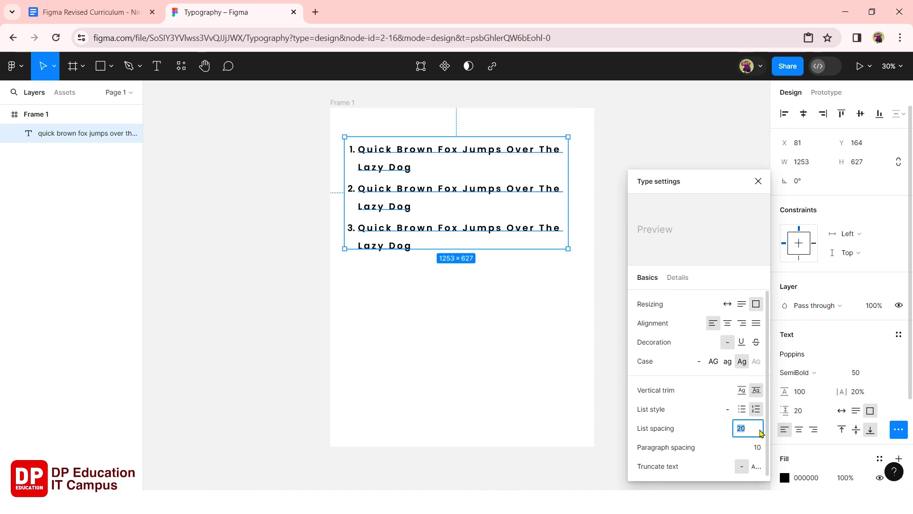
pyautogui.press('Up')
pyautogui.press('Up')
pyautogui.press('Up')
pyautogui.press('Up')
pyautogui.press('Up')
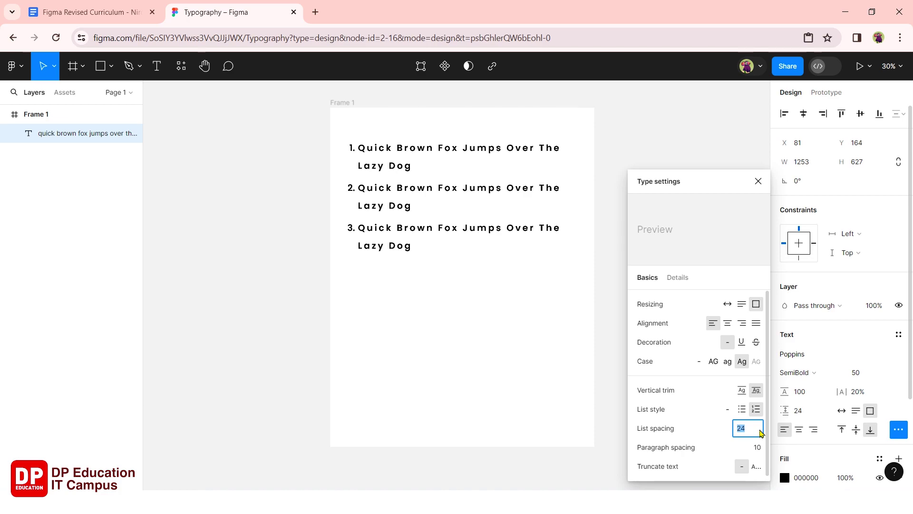
pyautogui.press('Up')
pyautogui.press('Up')
pyautogui.press('Up')
pyautogui.press('Up')
pyautogui.press('Up')
pyautogui.press('Up')
pyautogui.press('Up')
pyautogui.press('Up')
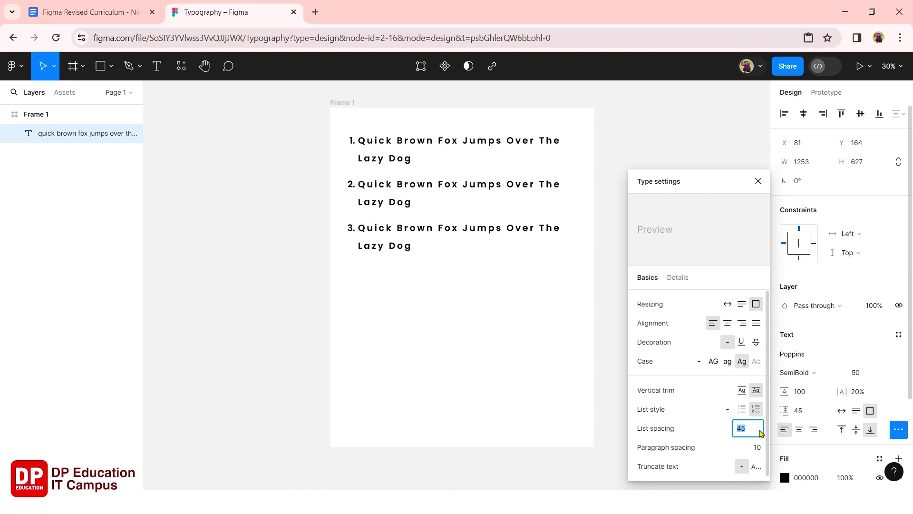
pyautogui.press('Up')
pyautogui.press('Up')
pyautogui.press('Up')
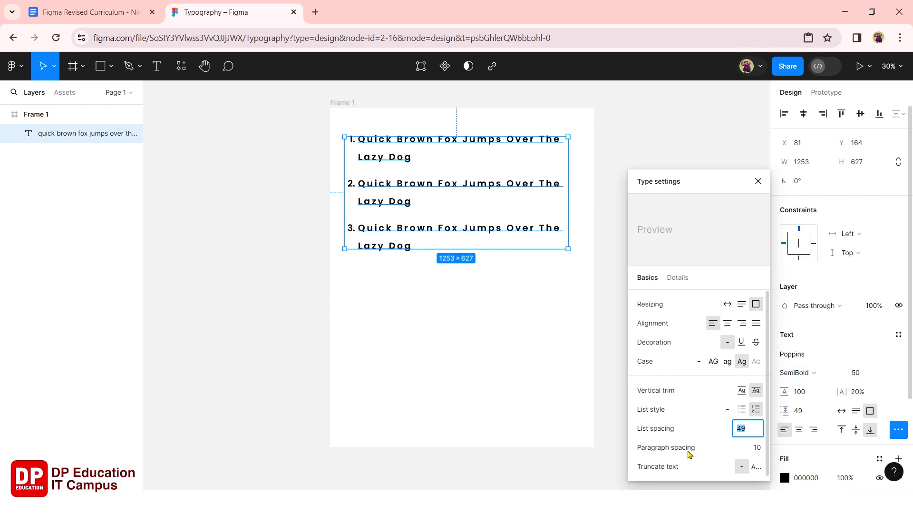
pyautogui.press('Return')
pyautogui.scroll(-1, 687, 437)
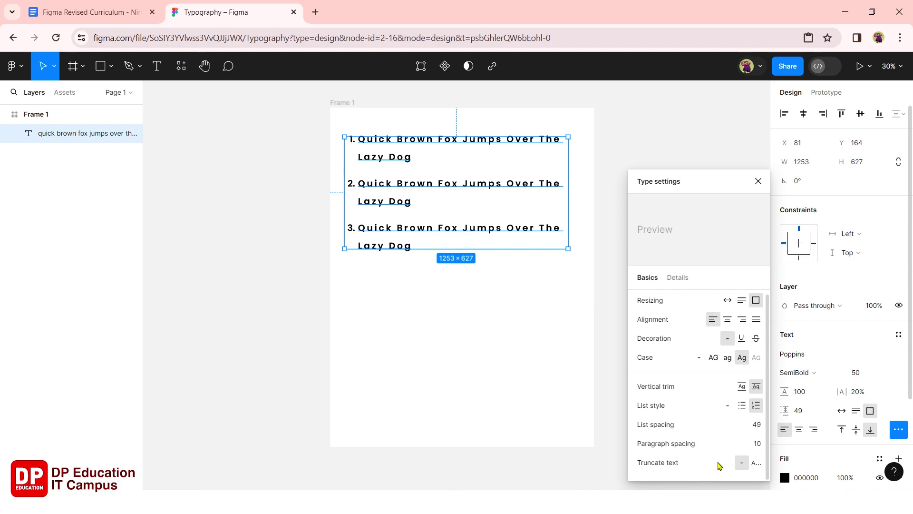
# Set Truncate text to 'A...' and close the type settings panel
pyautogui.click(754, 463)
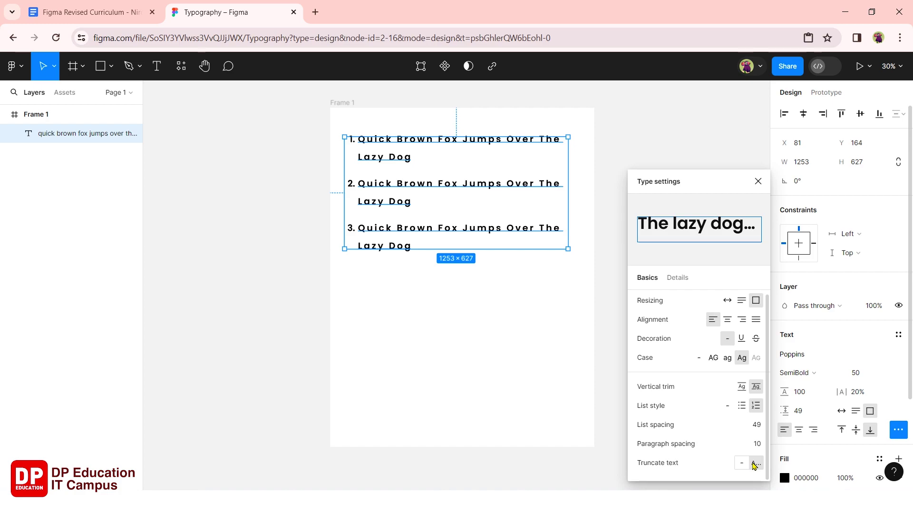
pyautogui.click(755, 462)
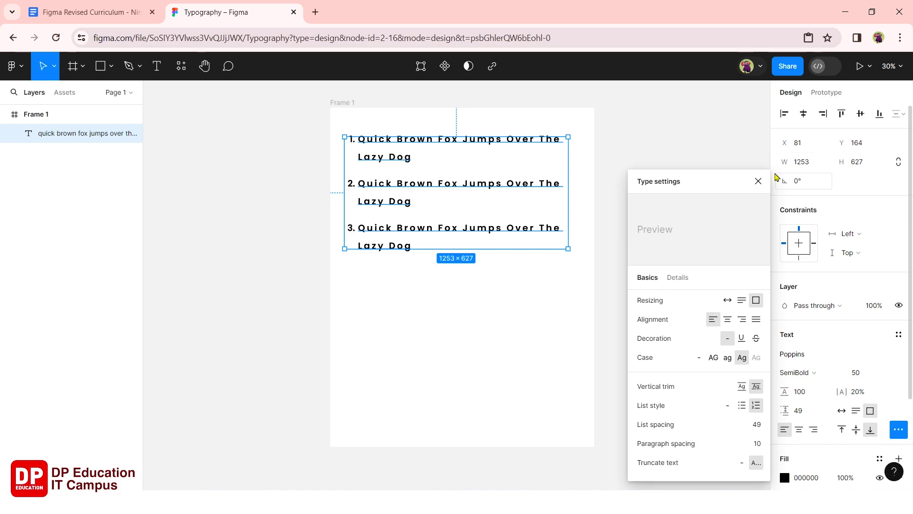
pyautogui.click(758, 183)
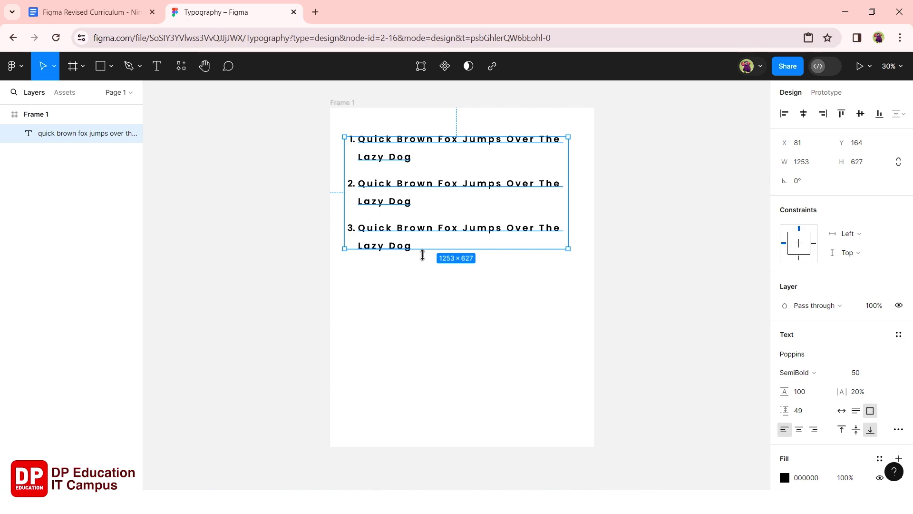
# Replace the numbered list with four pasted copies of the sentence as one paragraph
pyautogui.doubleClick(413, 247)
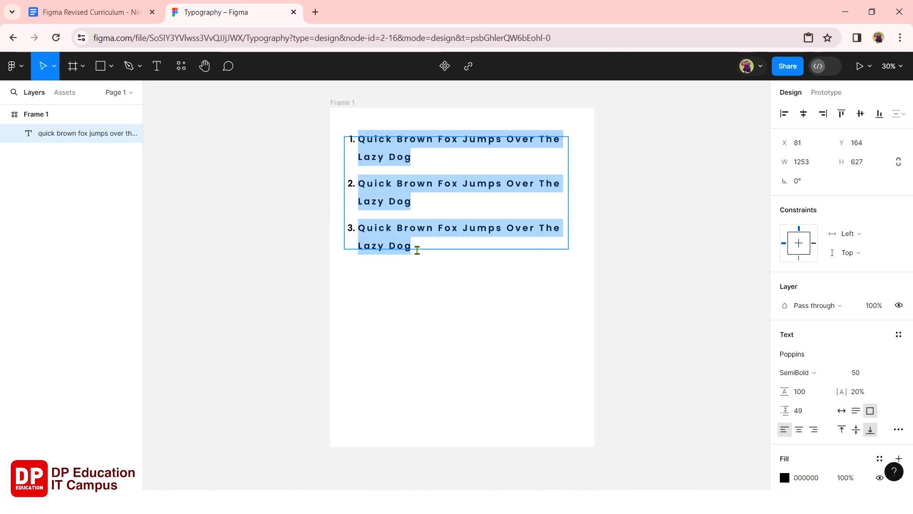
pyautogui.press('BackSpace')
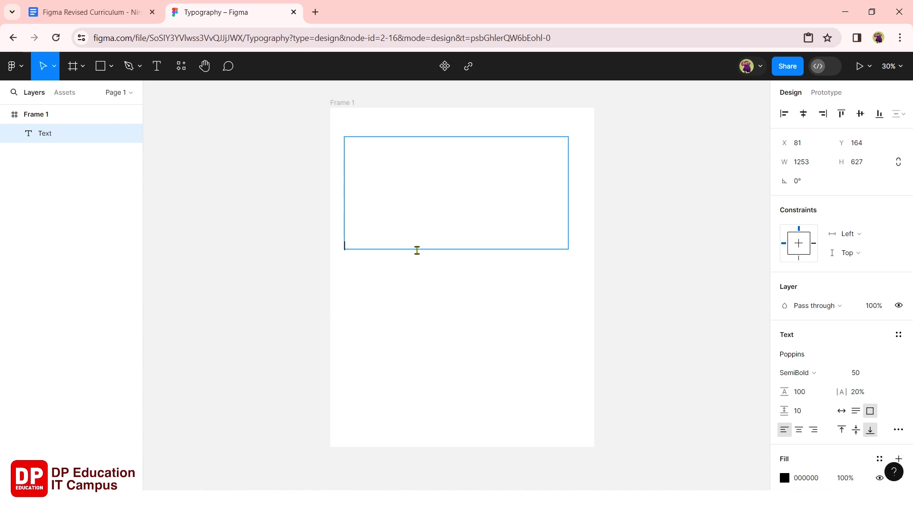
pyautogui.hotkey('ctrl', 'v')
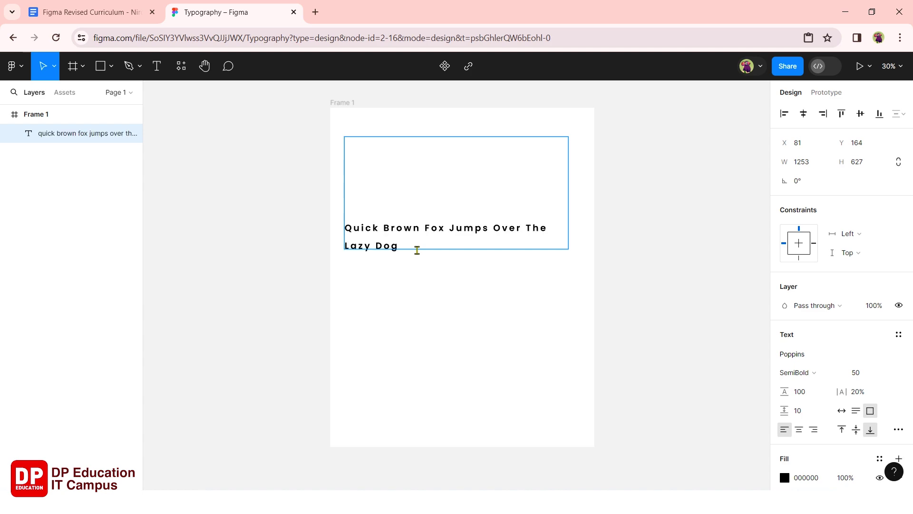
pyautogui.hotkey('ctrl', 'v')
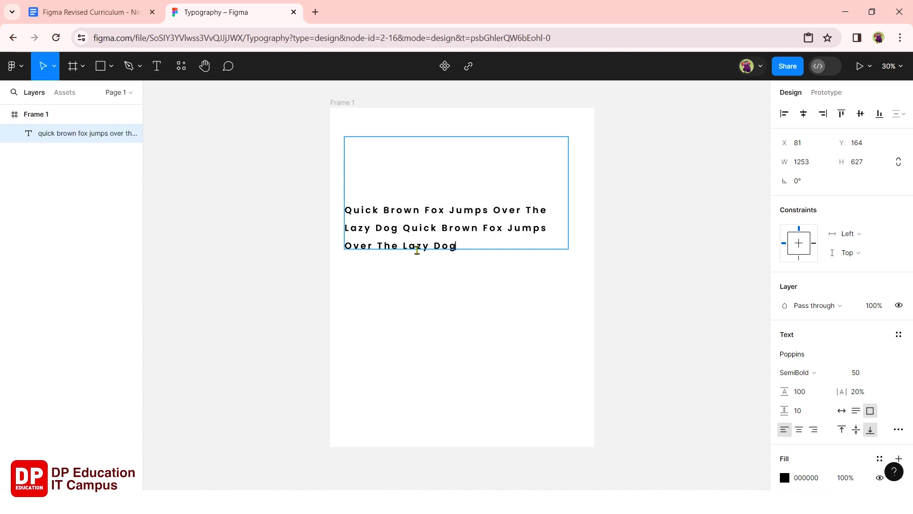
pyautogui.write('quick Brown Fox Jumps Over The Lazy Dog')
pyautogui.write('quick Brown Fox Jumps Over The Lazy Dog')
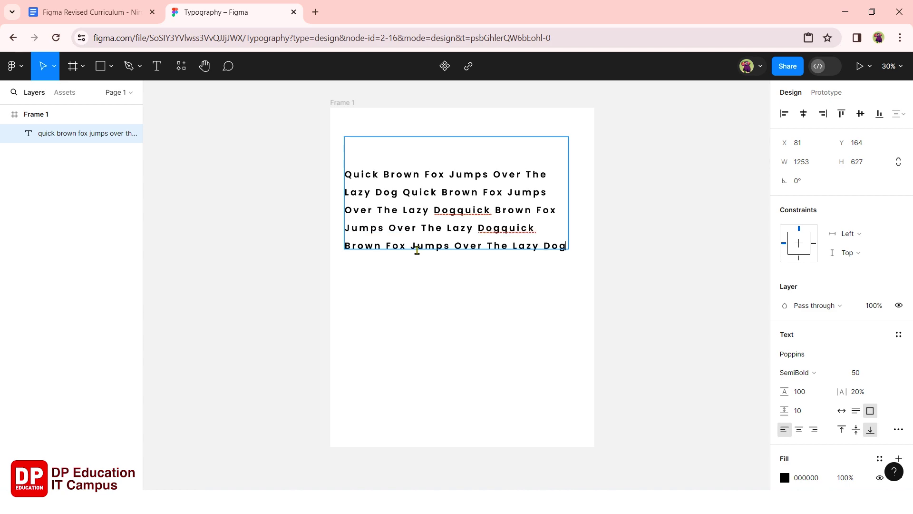
pyautogui.hotkey('ctrl', 'v')
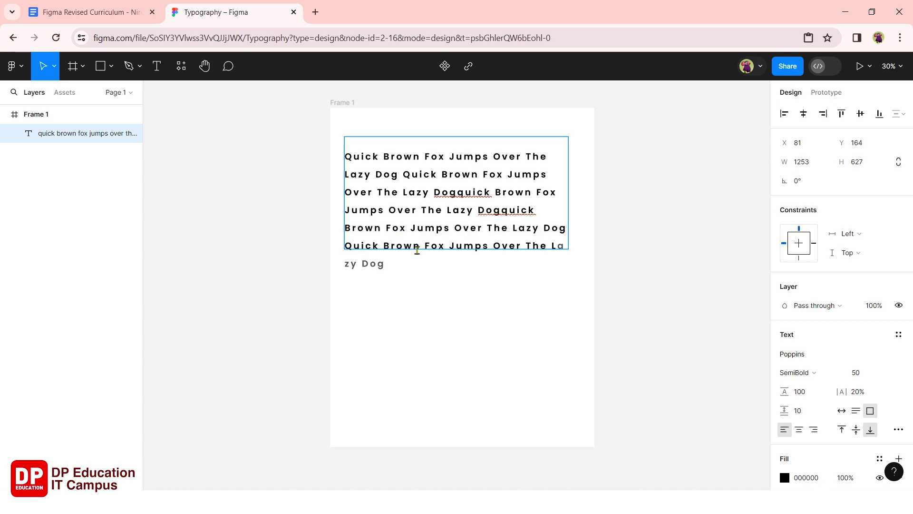
pyautogui.press('Escape')
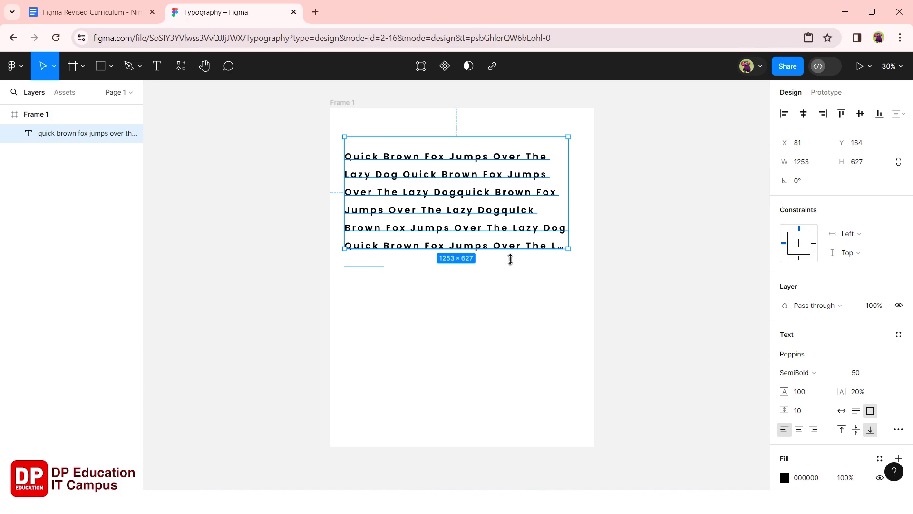
# Resize the quote's text box to 1253×467 so five lines end in an ellipsis
pyautogui.moveTo(510, 258); pyautogui.dragTo(511, 219)
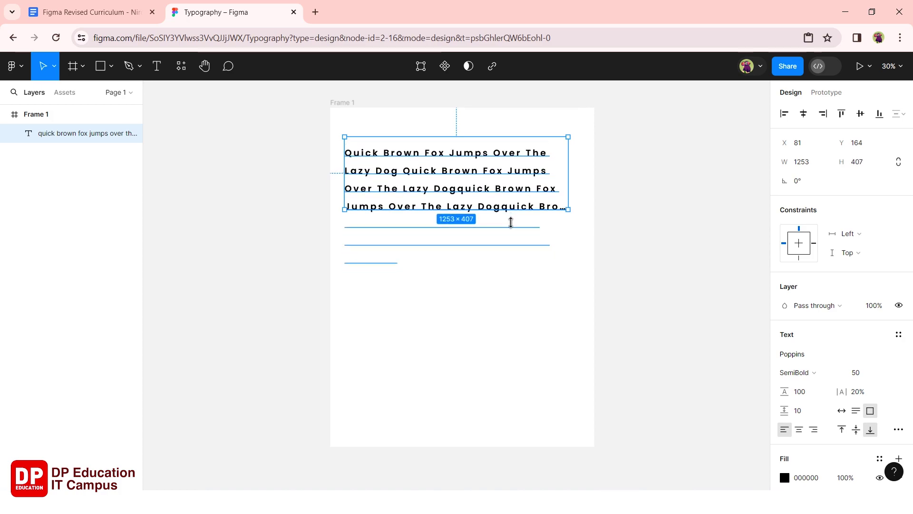
pyautogui.click(504, 307)
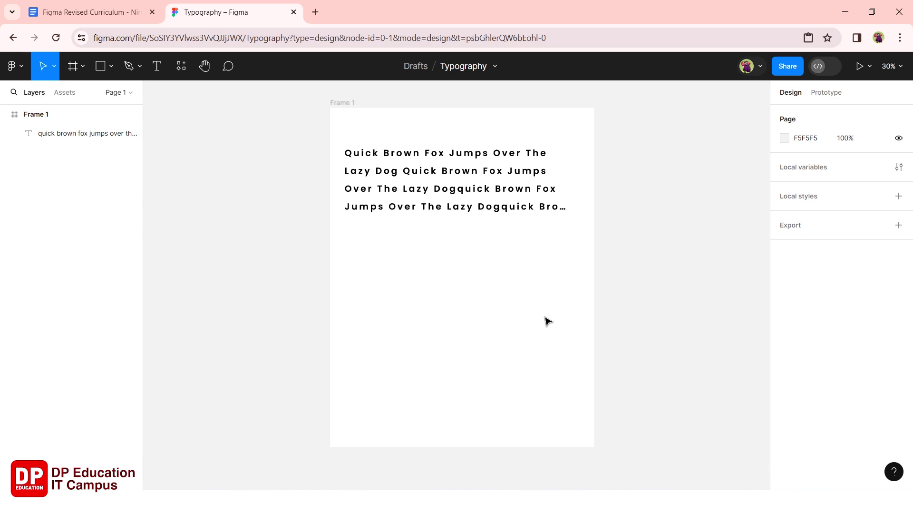
pyautogui.click(513, 208)
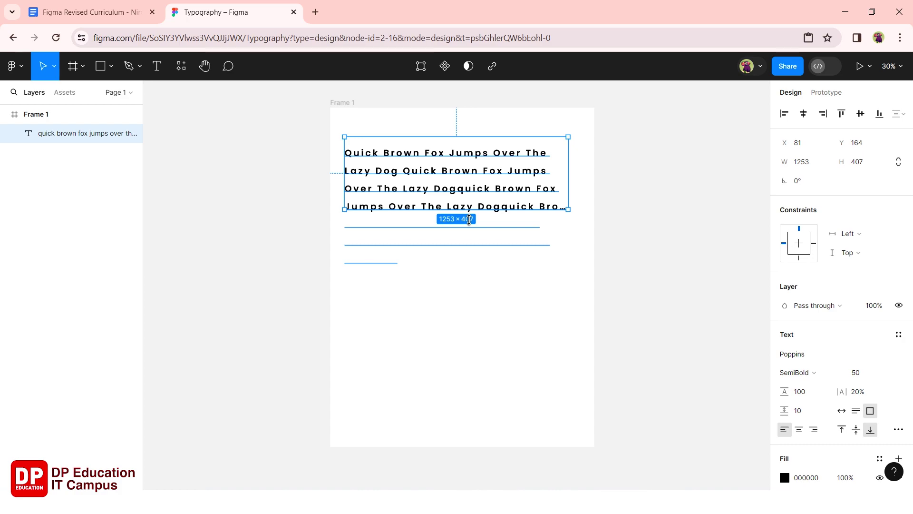
pyautogui.moveTo(469, 219); pyautogui.dragTo(471, 317)
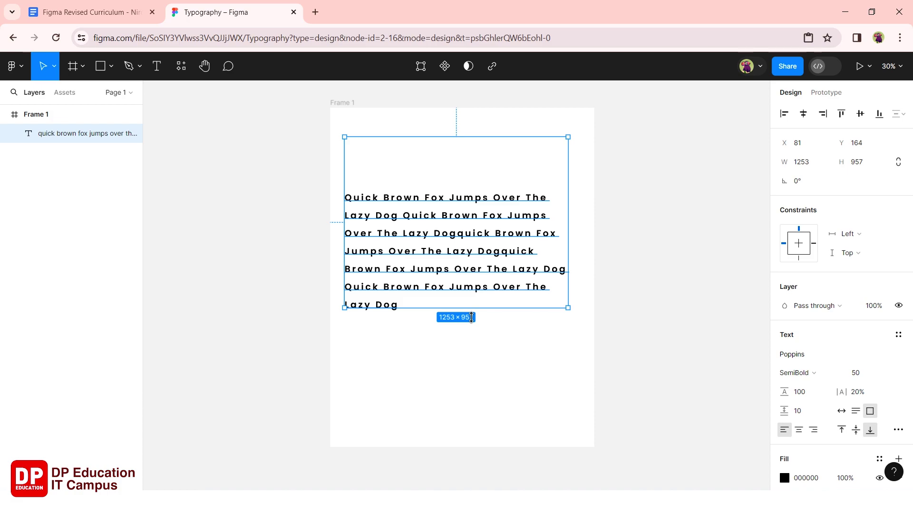
pyautogui.moveTo(472, 317); pyautogui.dragTo(470, 248)
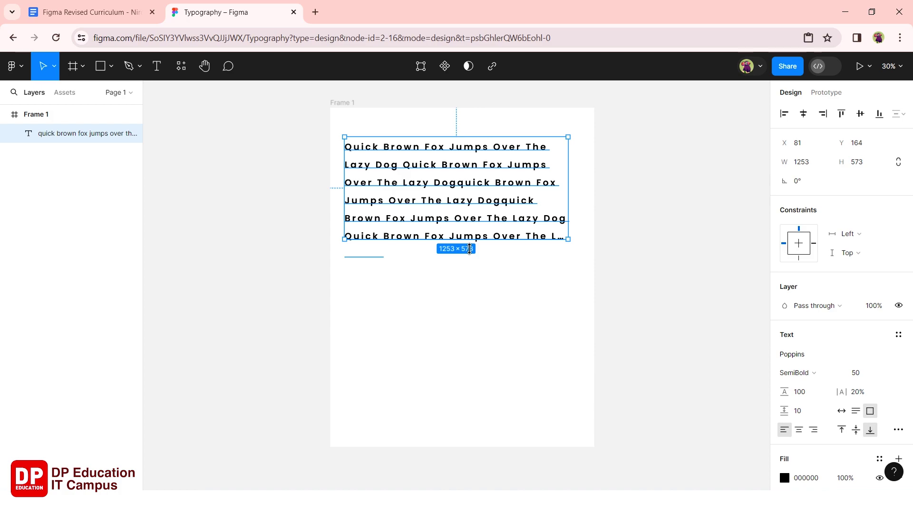
pyautogui.moveTo(469, 248); pyautogui.dragTo(469, 229)
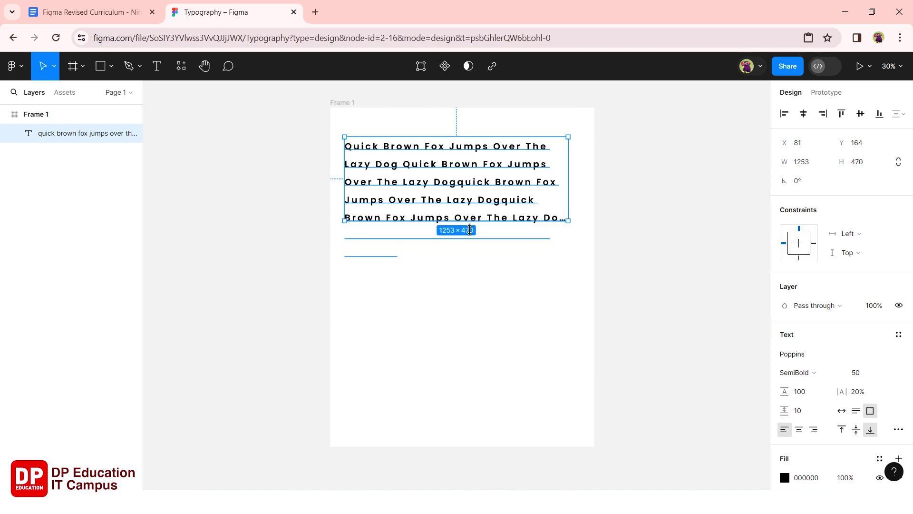
pyautogui.click(430, 295)
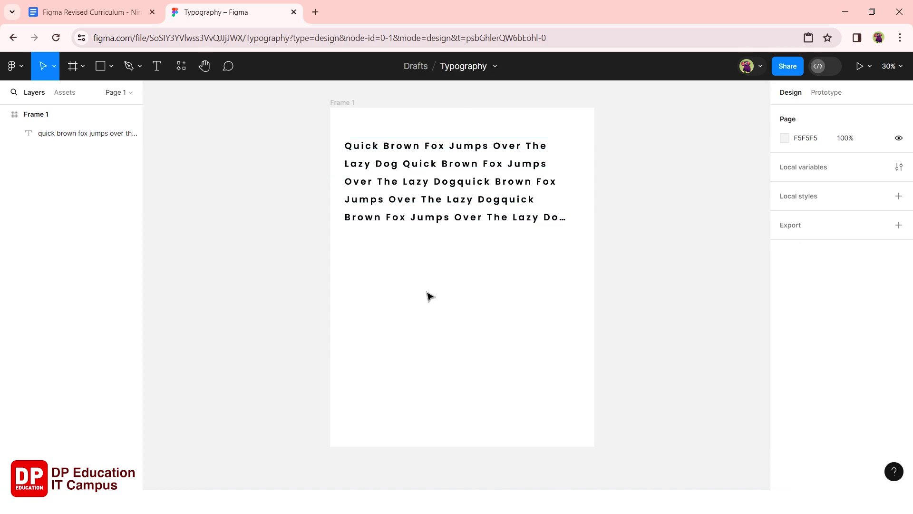
pyautogui.click(442, 221)
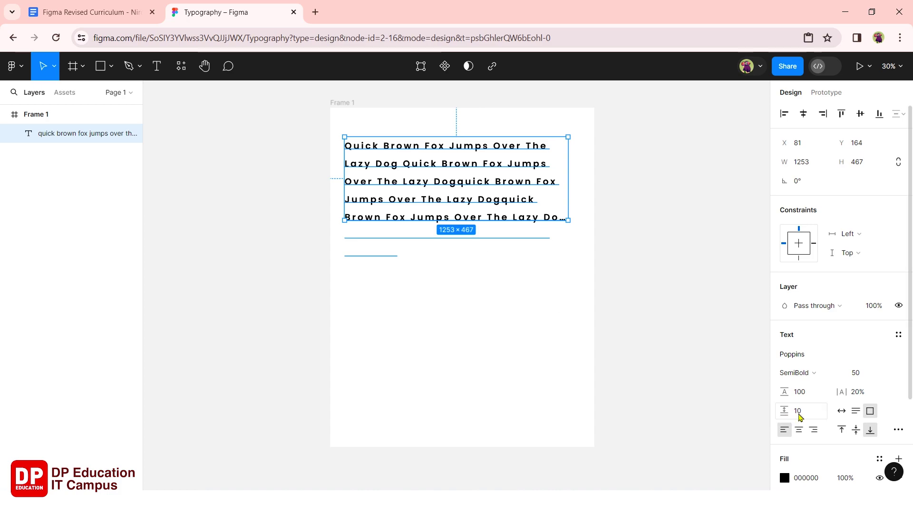
pyautogui.click(898, 429)
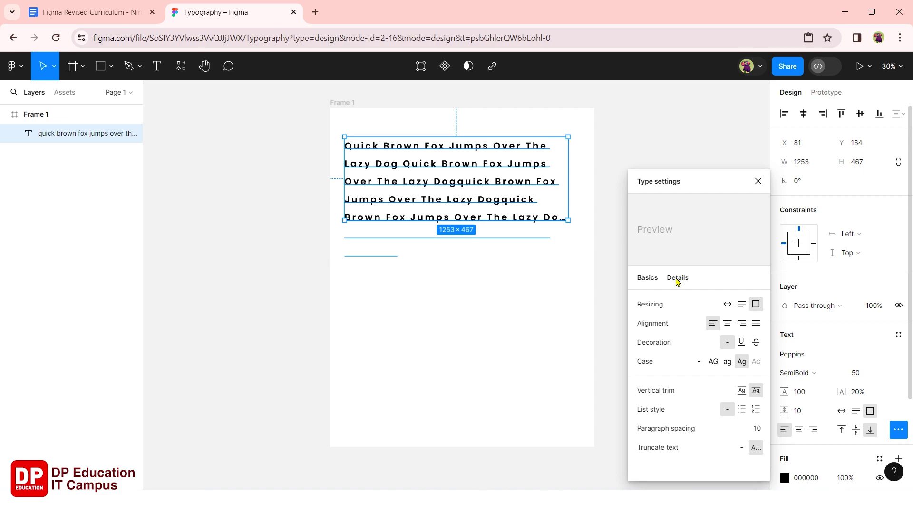
# Browse the Details tab's indentation, letter case and number options for the quote
pyautogui.click(678, 278)
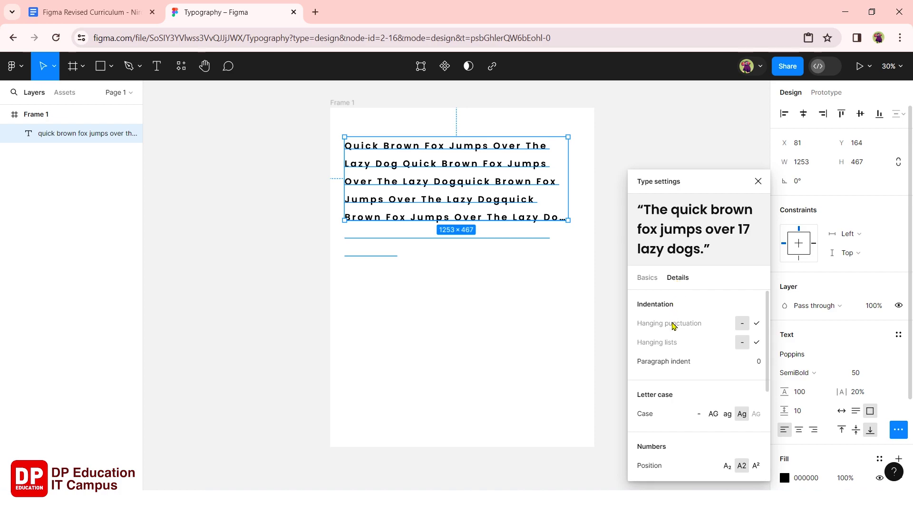
pyautogui.scroll(-3, 683, 412)
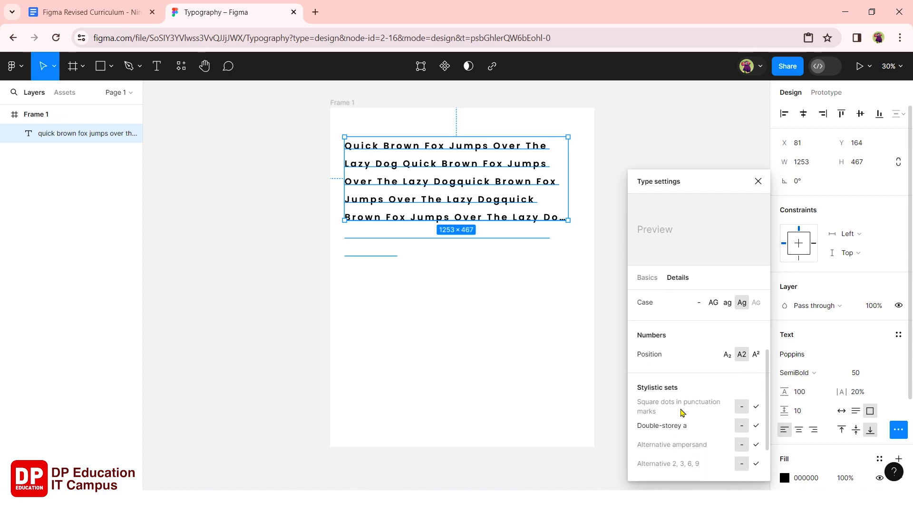
pyautogui.scroll(-2, 683, 412)
pyautogui.scroll(-1, 683, 412)
pyautogui.scroll(2, 684, 412)
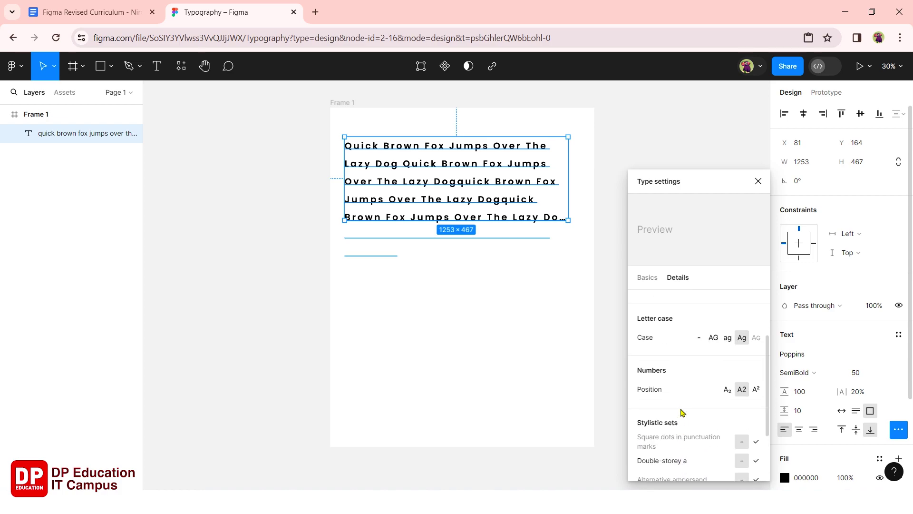
pyautogui.scroll(2, 683, 412)
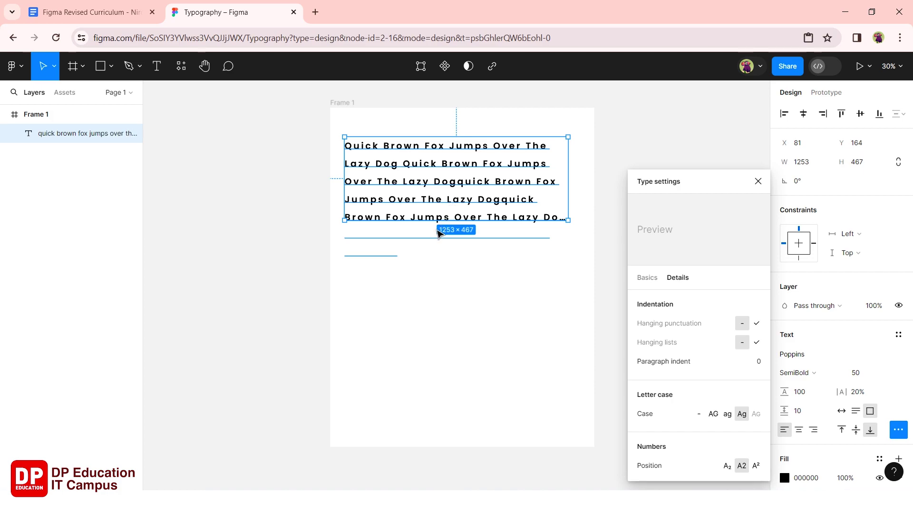
# Extend the text box to 1033 high and align the text to the top
pyautogui.moveTo(442, 230); pyautogui.dragTo(430, 330)
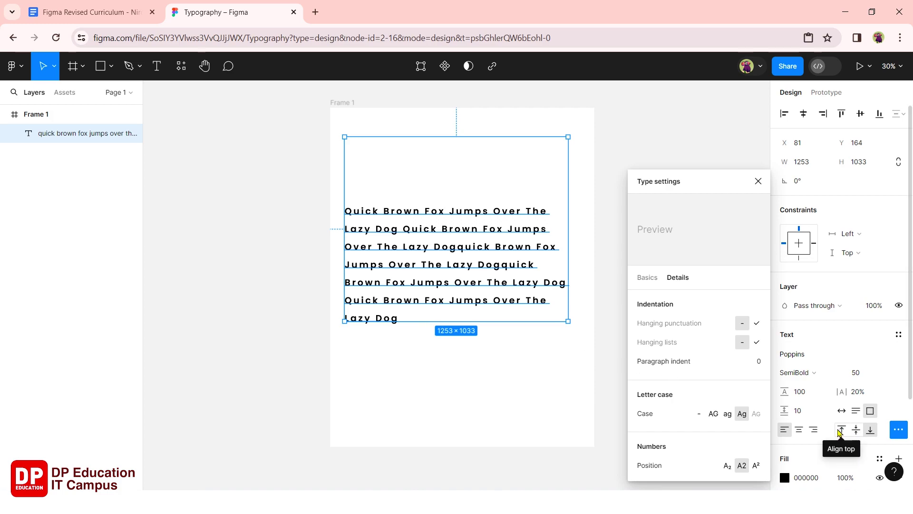
pyautogui.click(839, 431)
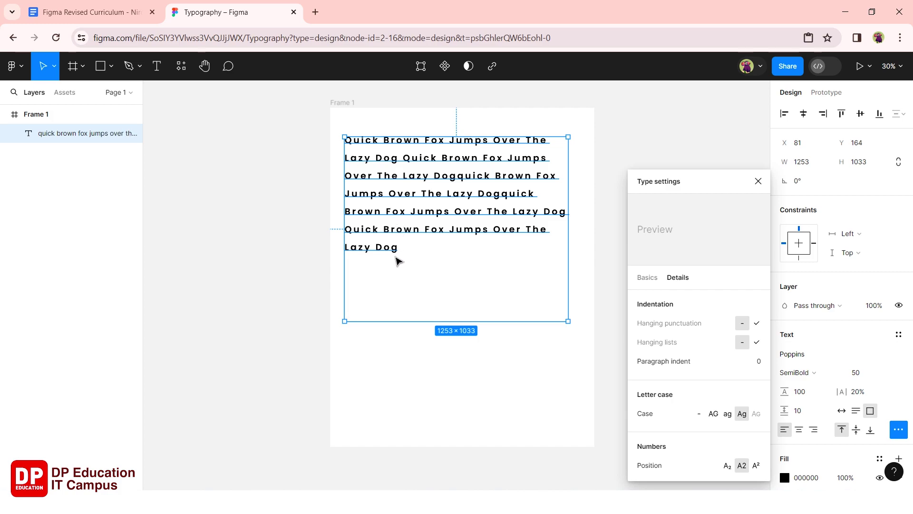
pyautogui.press('Escape')
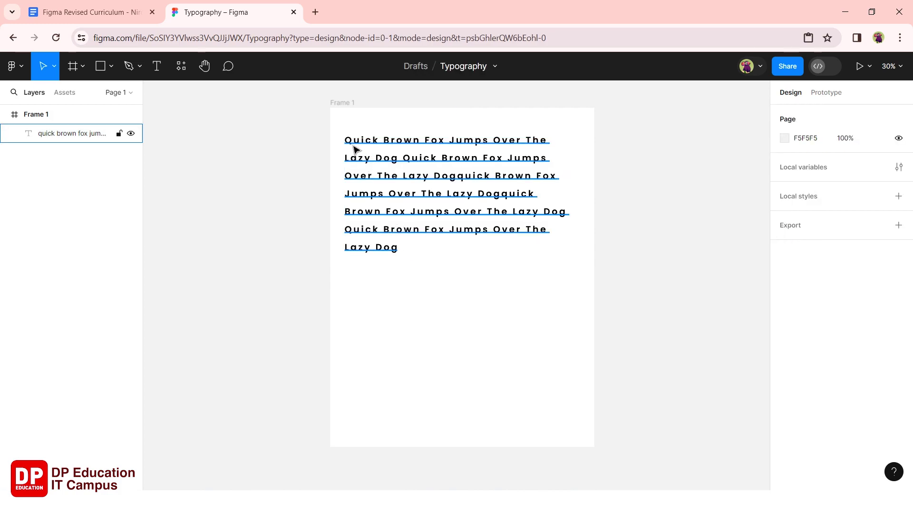
# Add an opening quote before 'Quick' and a closing quote after the final 'Lazy Dog'
pyautogui.doubleClick(355, 149)
pyautogui.click(354, 148)
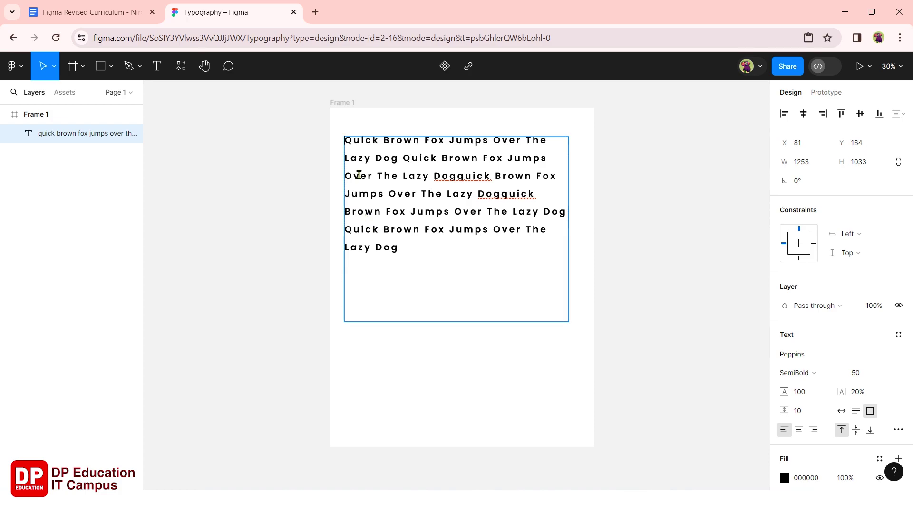
pyautogui.click(407, 255)
pyautogui.write('""')
pyautogui.press('BackSpace')
pyautogui.write('"')
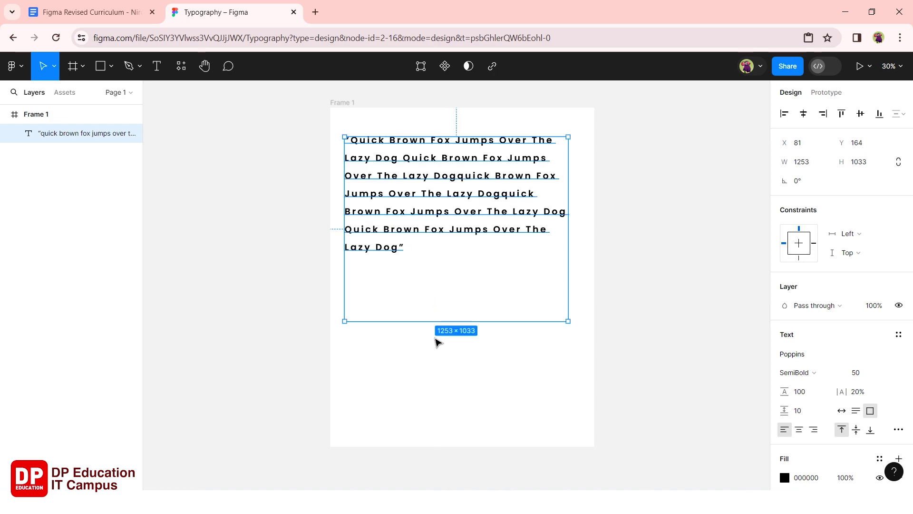
pyautogui.press('Escape')
pyautogui.click(399, 346)
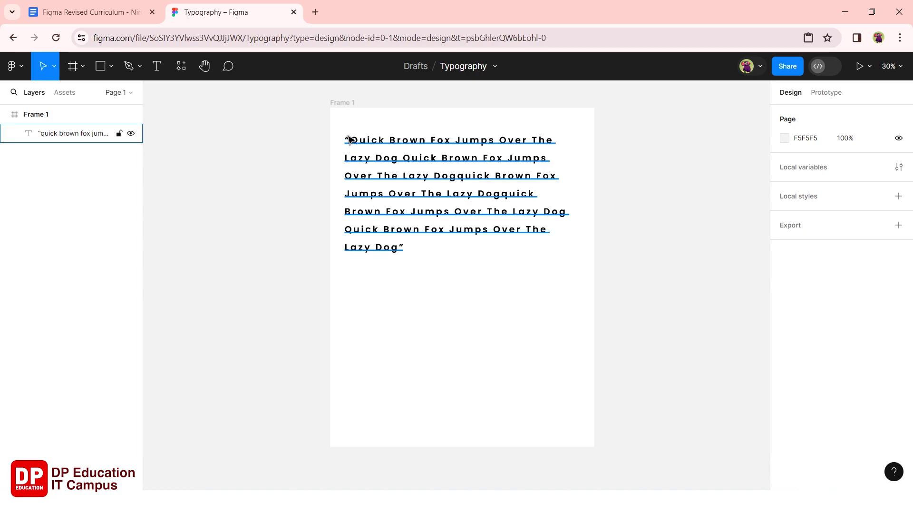
# Enable Hanging punctuation so the opening quote mark sits outside the left margin
pyautogui.click(355, 185)
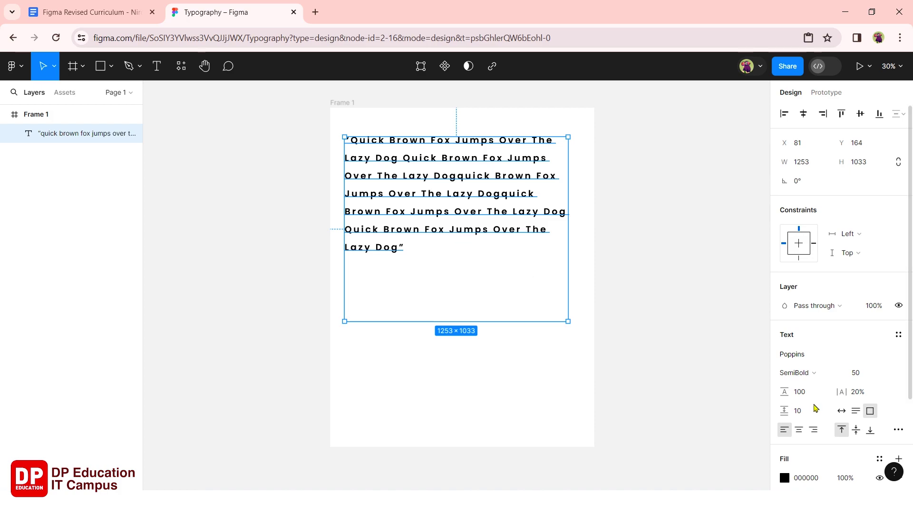
pyautogui.click(898, 434)
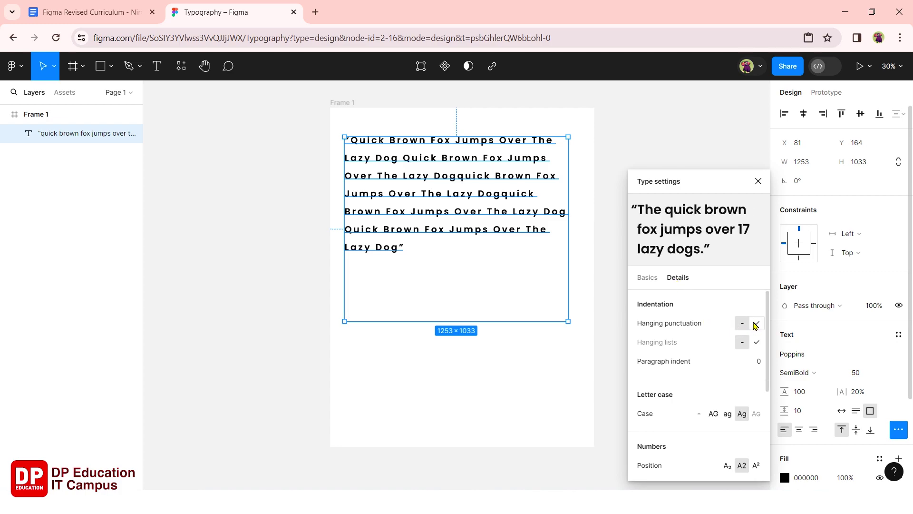
pyautogui.click(756, 324)
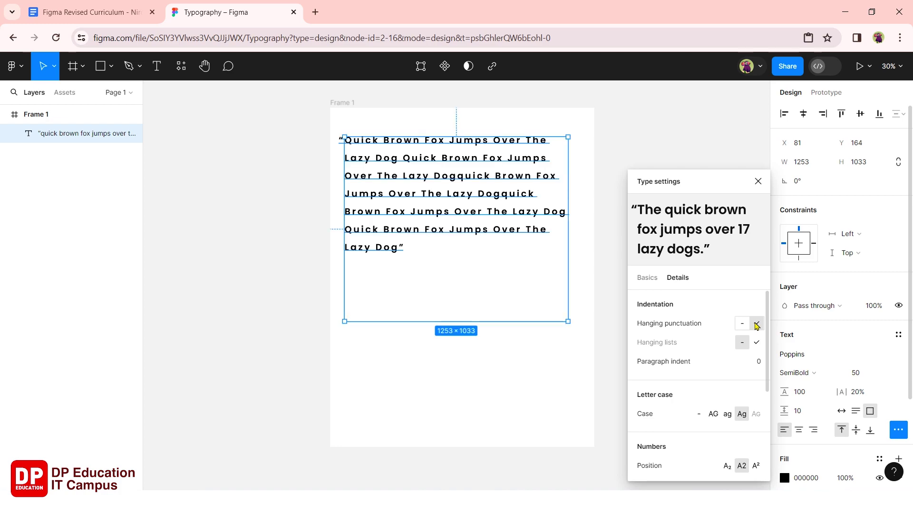
pyautogui.click(475, 410)
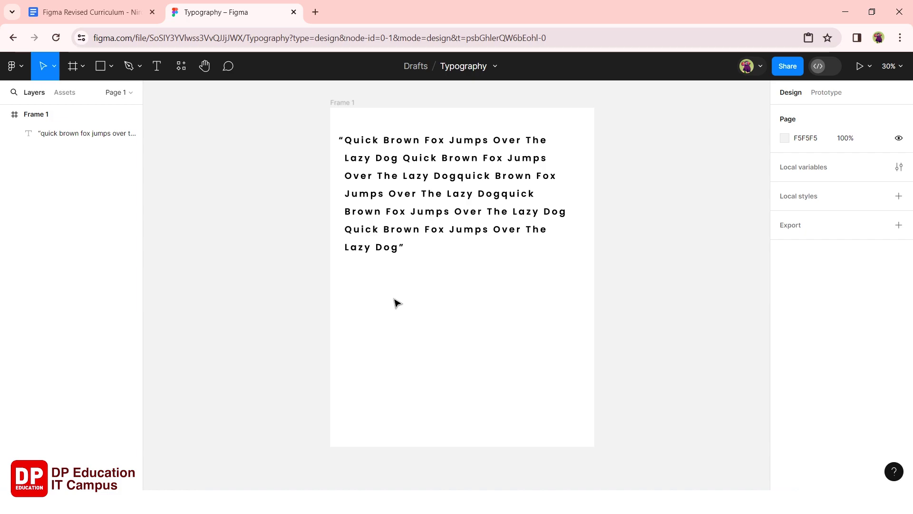
pyautogui.click(386, 211)
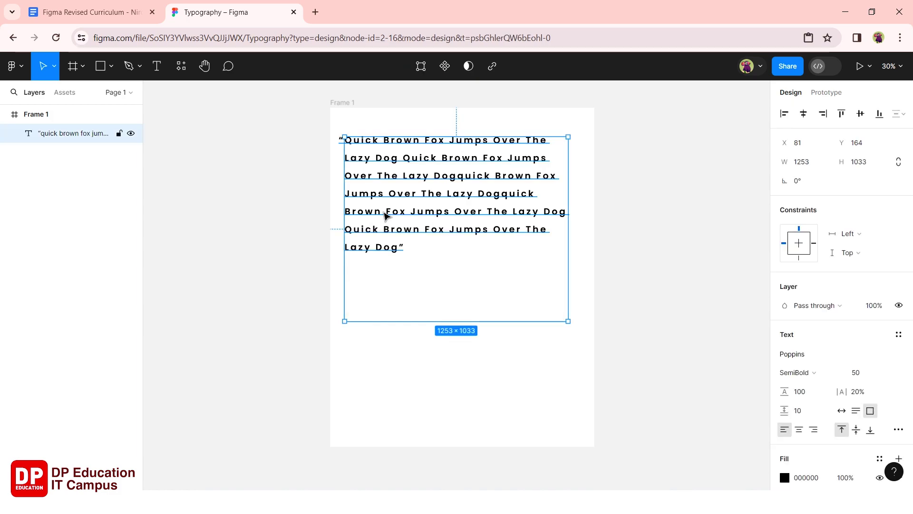
pyautogui.click(898, 429)
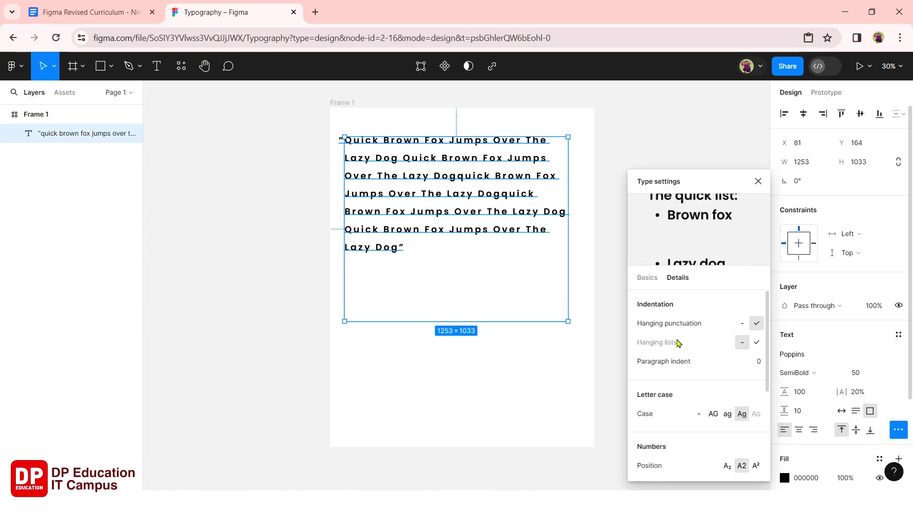
pyautogui.click(458, 275)
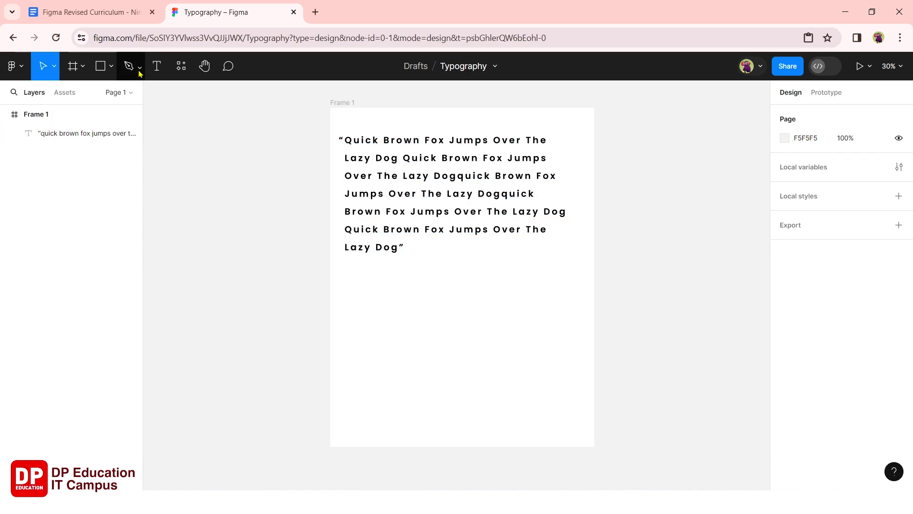
# Create a new text box below the quote holding three stacked lines reading Test
pyautogui.click(157, 70)
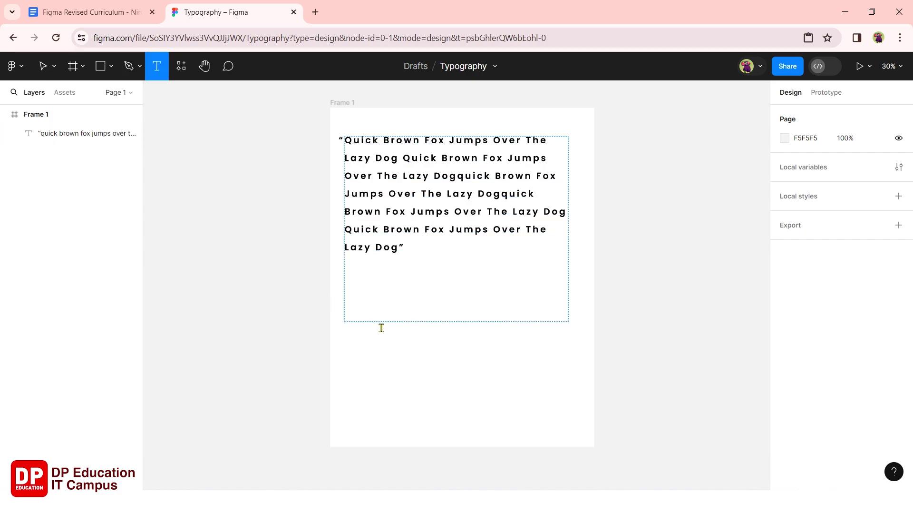
pyautogui.click(368, 316)
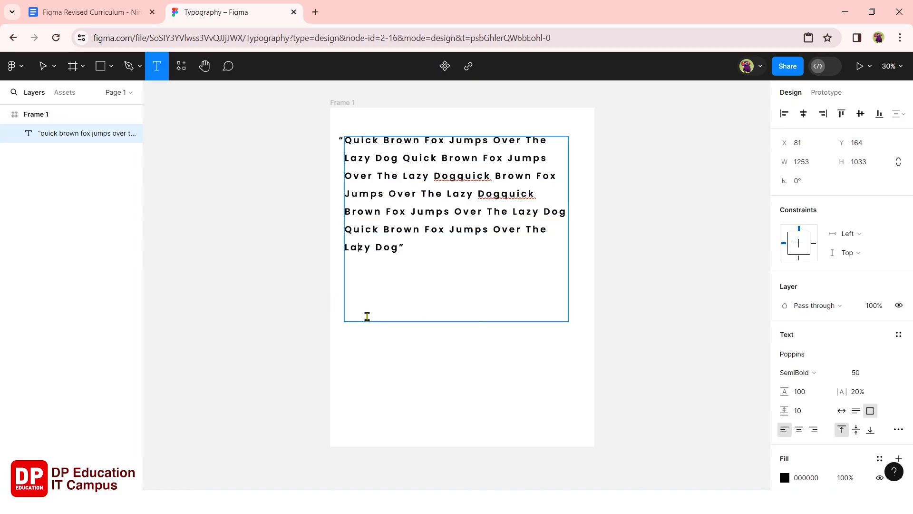
pyautogui.click(371, 377)
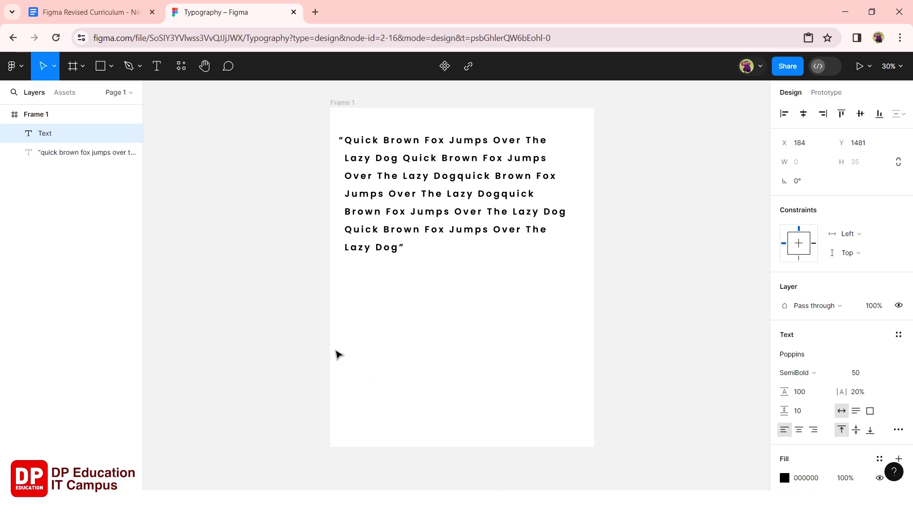
pyautogui.write('test')
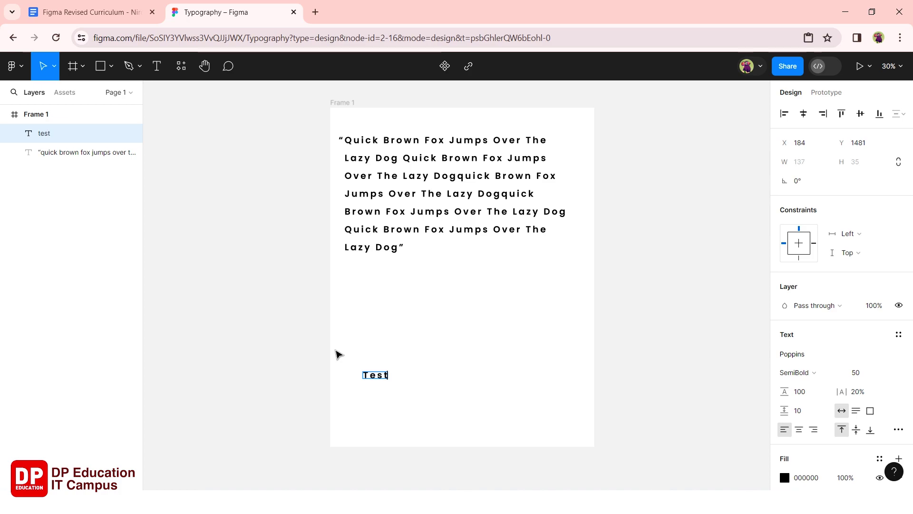
pyautogui.press('Return')
pyautogui.write('t Test')
pyautogui.press('Return')
pyautogui.write('t T')
pyautogui.write('est')
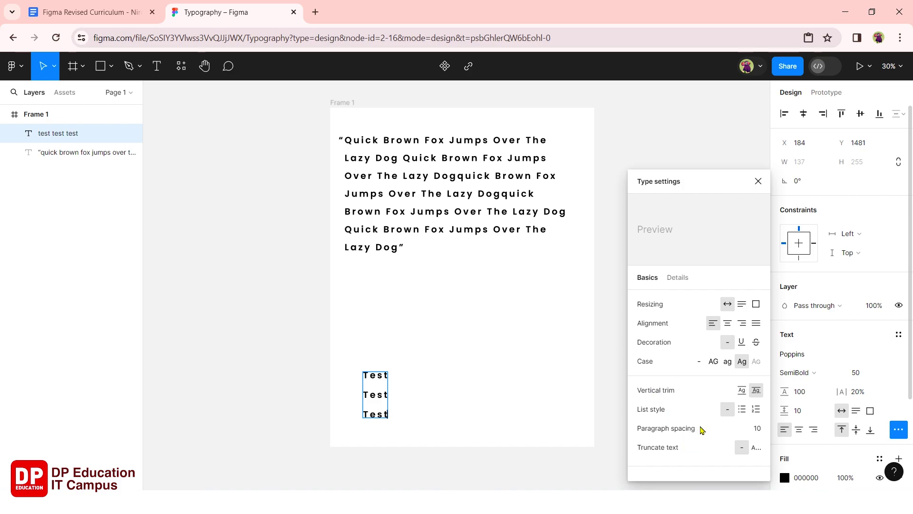
# Select all three Test lines and format them as a bulleted list
pyautogui.click(744, 410)
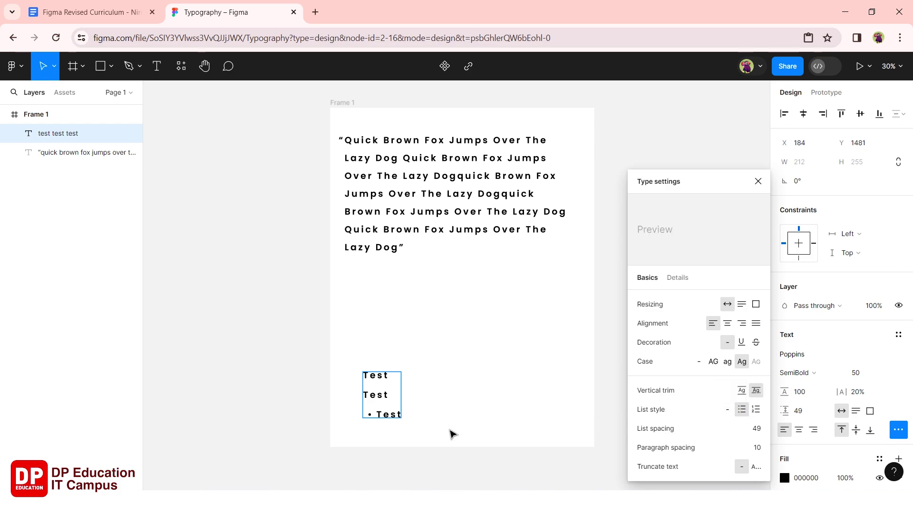
pyautogui.click(373, 400)
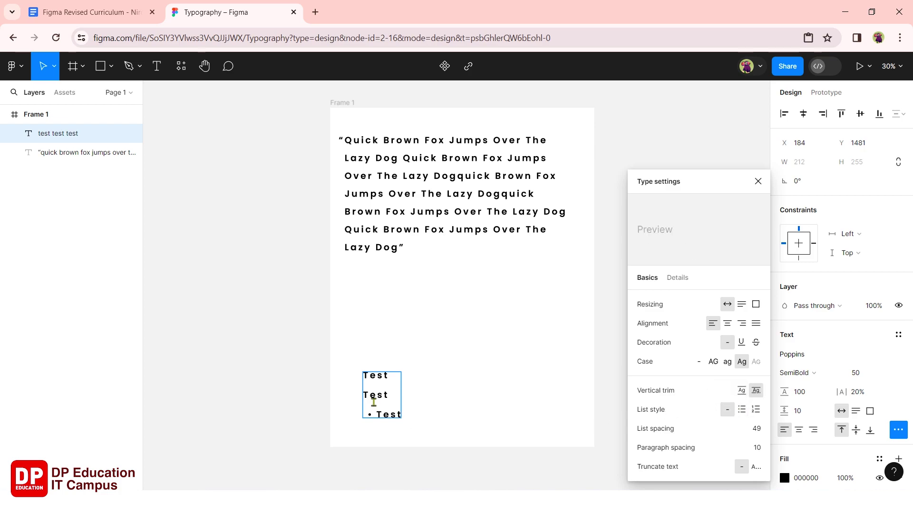
pyautogui.doubleClick(372, 401)
pyautogui.click(379, 397)
pyautogui.hotkey('ctrl', 'a')
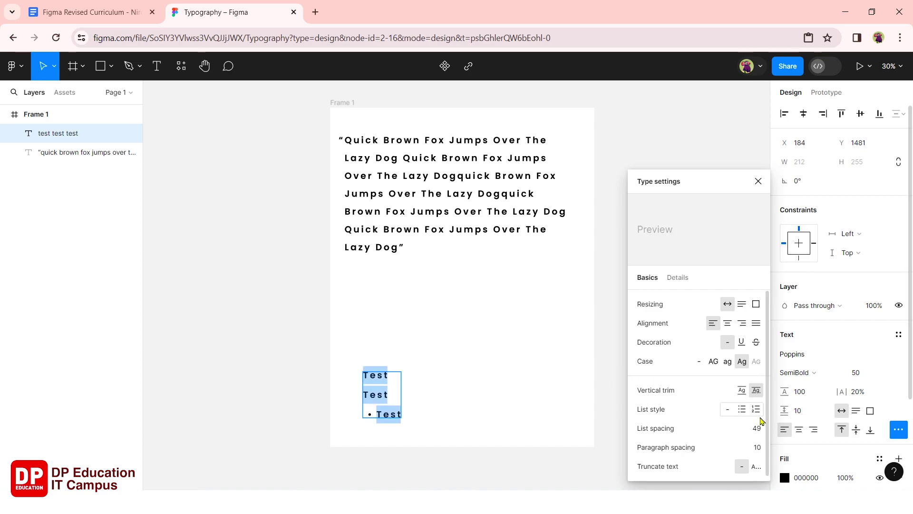
pyautogui.click(745, 411)
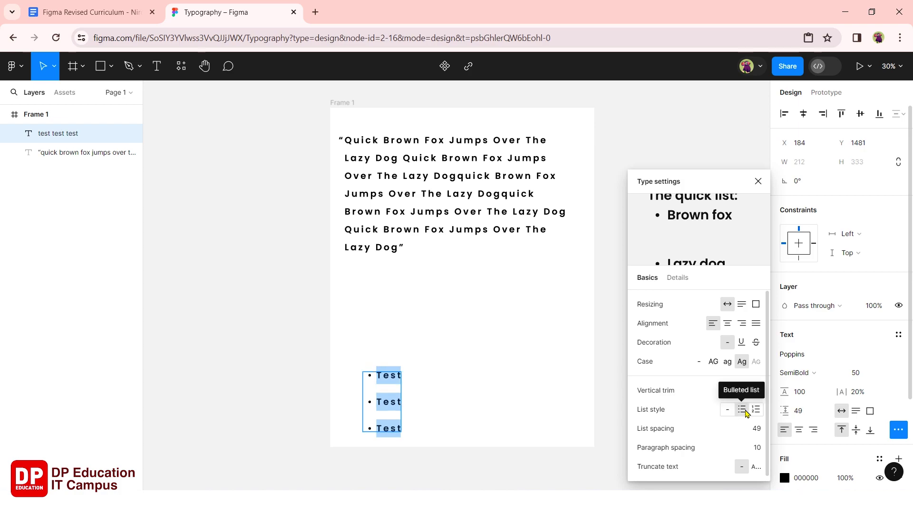
# In the Details options, toggle Hanging lists off and back on so the bullets hang outside
pyautogui.click(676, 279)
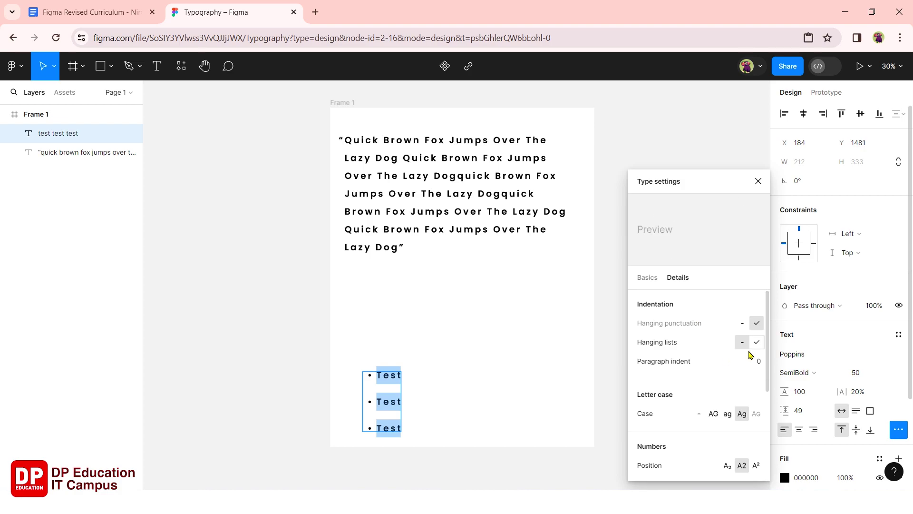
pyautogui.moveTo(742, 342)
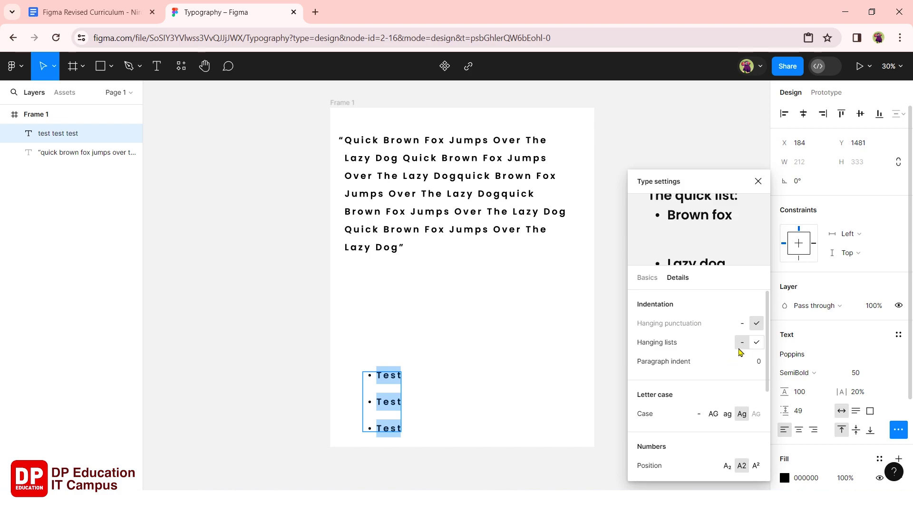
pyautogui.click(757, 344)
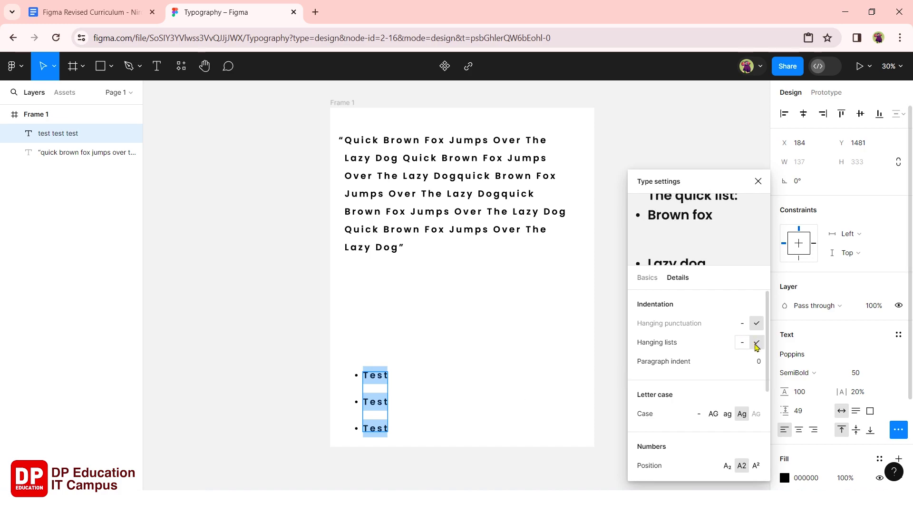
pyautogui.click(742, 343)
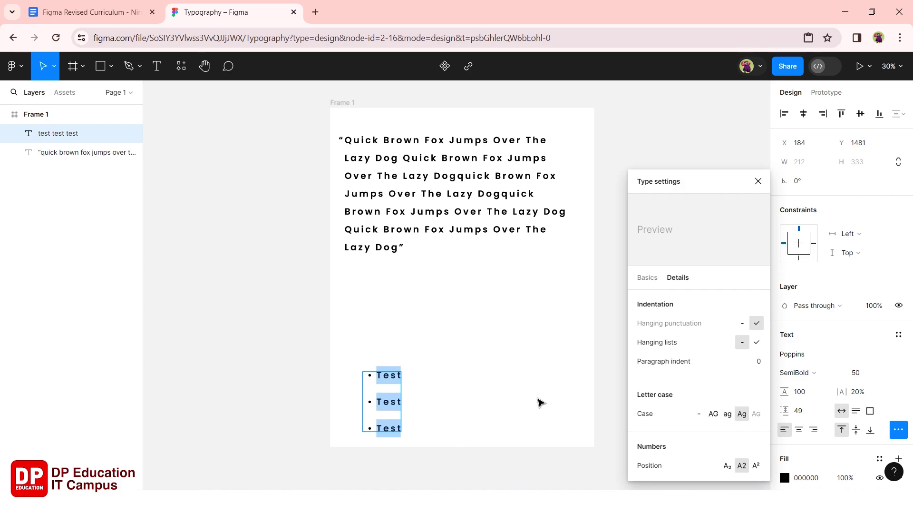
pyautogui.click(757, 342)
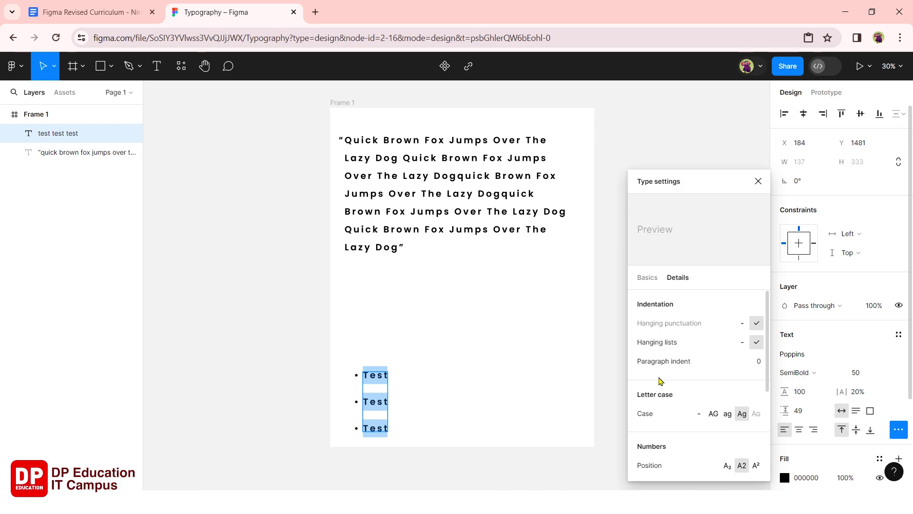
# Select the quote paragraph and raise its paragraph indent to 105
pyautogui.click(479, 197)
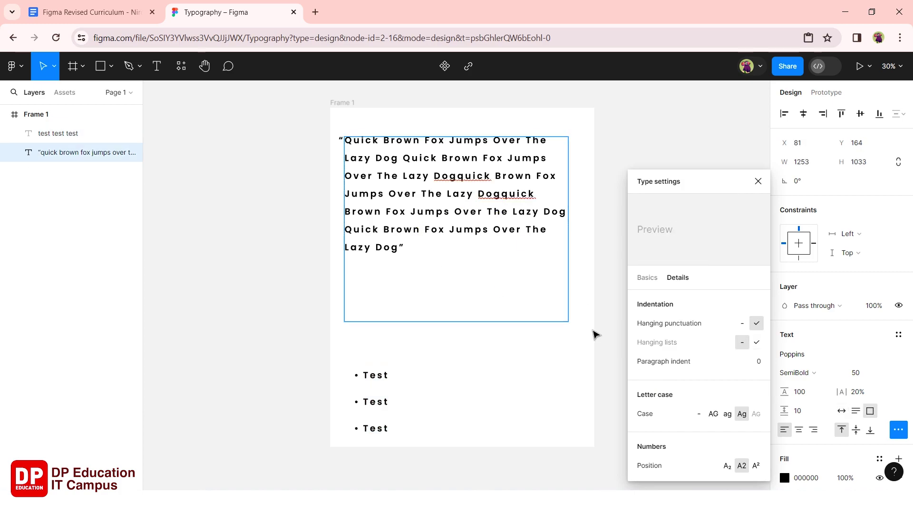
pyautogui.click(759, 366)
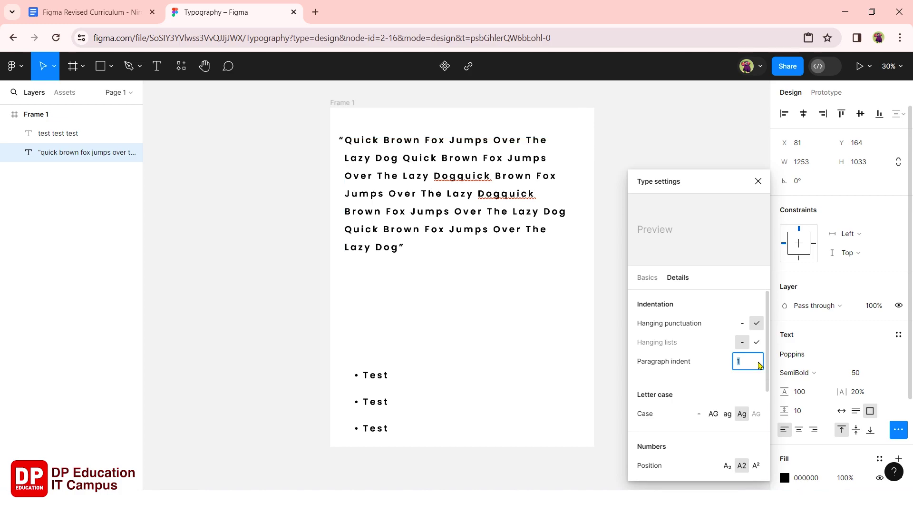
pyautogui.press('Up')
pyautogui.press('Up')
pyautogui.press('Up')
pyautogui.press('Up')
pyautogui.press('Up')
pyautogui.press('Up')
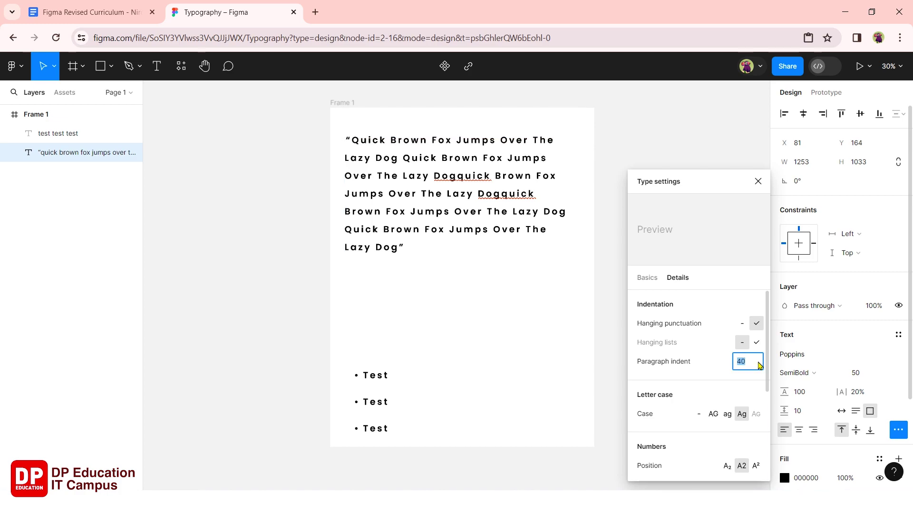
pyautogui.press('Up')
pyautogui.press('Up')
pyautogui.press('Up')
pyautogui.press('Up')
pyautogui.press('Up')
pyautogui.press('Up')
pyautogui.press('Up')
pyautogui.press('Up')
pyautogui.press('Up')
pyautogui.press('Up')
pyautogui.press('Up')
pyautogui.press('Up')
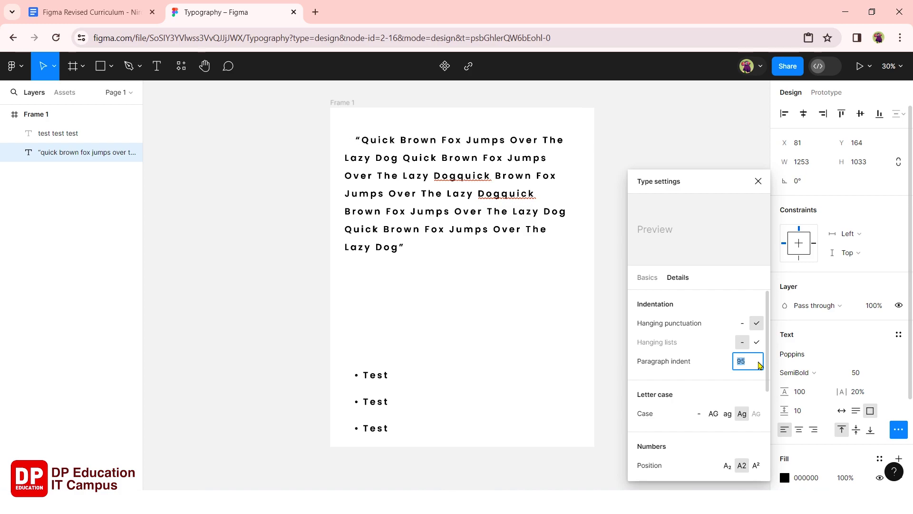
pyautogui.press('Up')
pyautogui.press('Up')
pyautogui.press('Up')
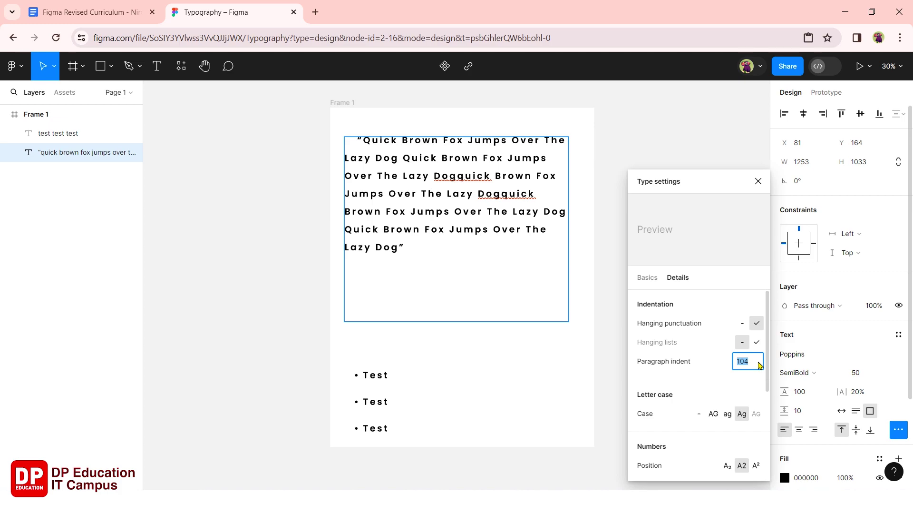
pyautogui.press('Up')
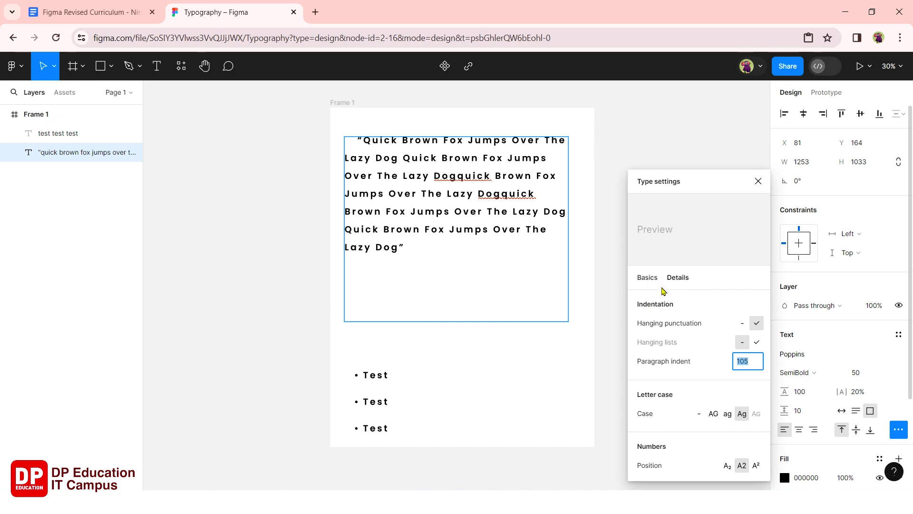
pyautogui.scroll(-1, 692, 383)
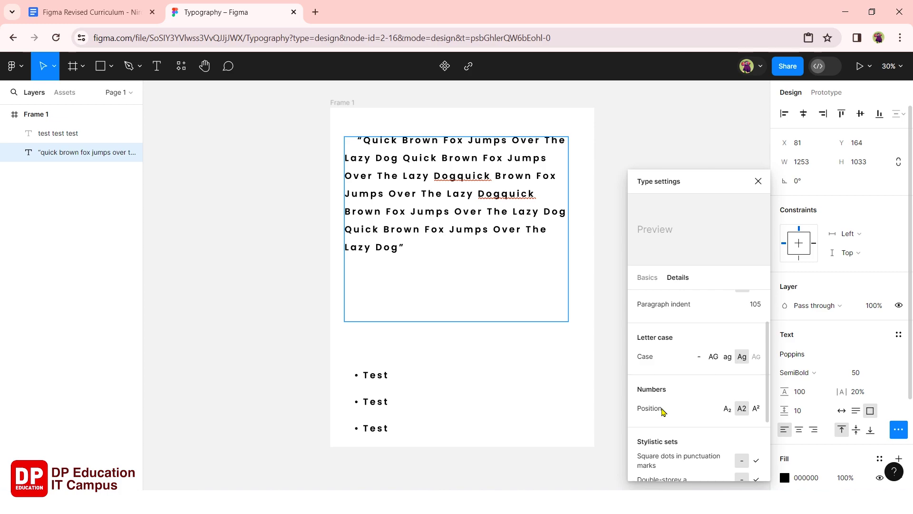
# Close the type settings and add an H2 text layer beside the bulleted list
pyautogui.click(434, 312)
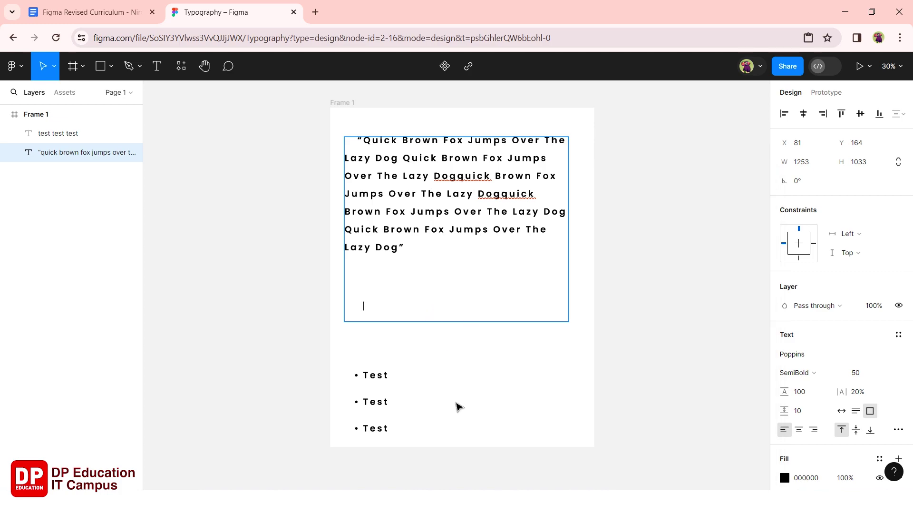
pyautogui.click(156, 66)
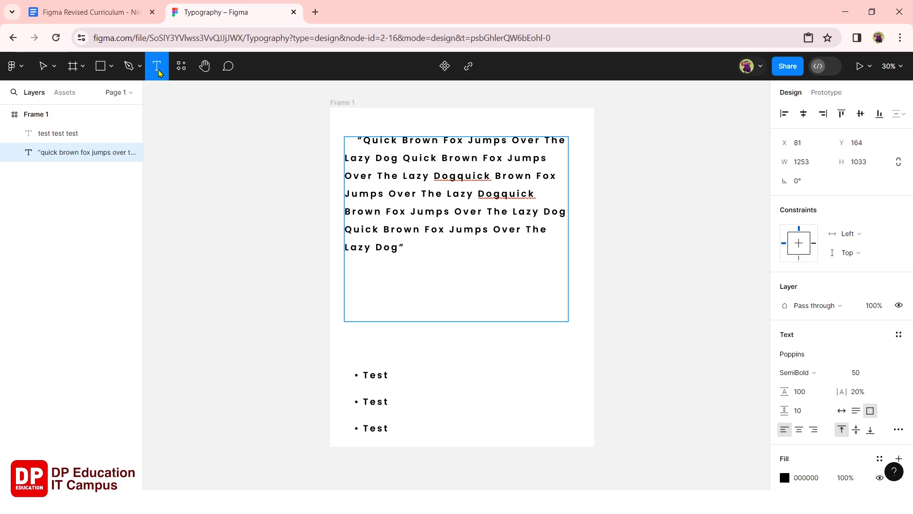
pyautogui.click(472, 380)
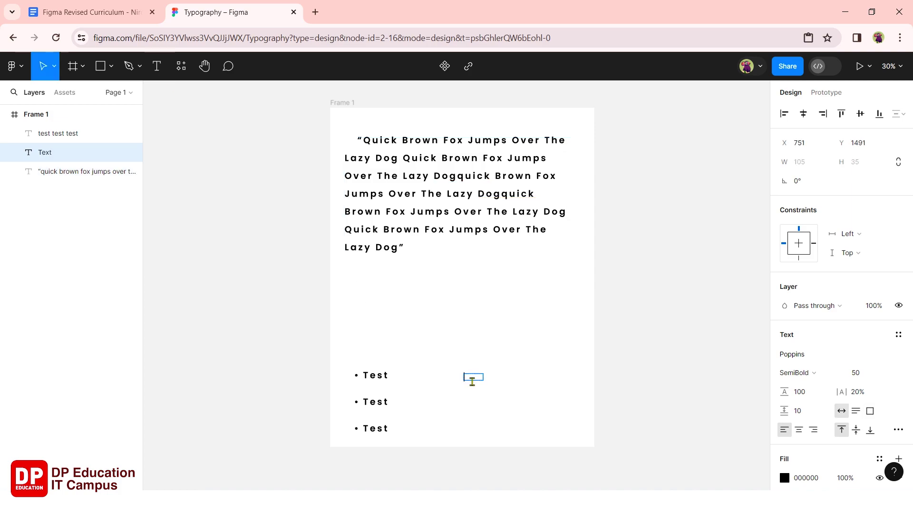
pyautogui.write('H')
pyautogui.write('2')
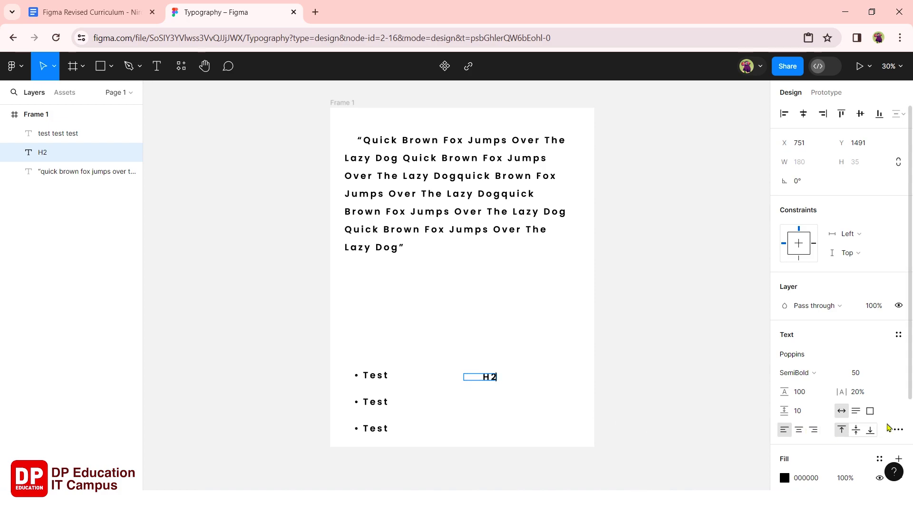
# Open the detailed type settings and select just the 2 in H2
pyautogui.click(898, 429)
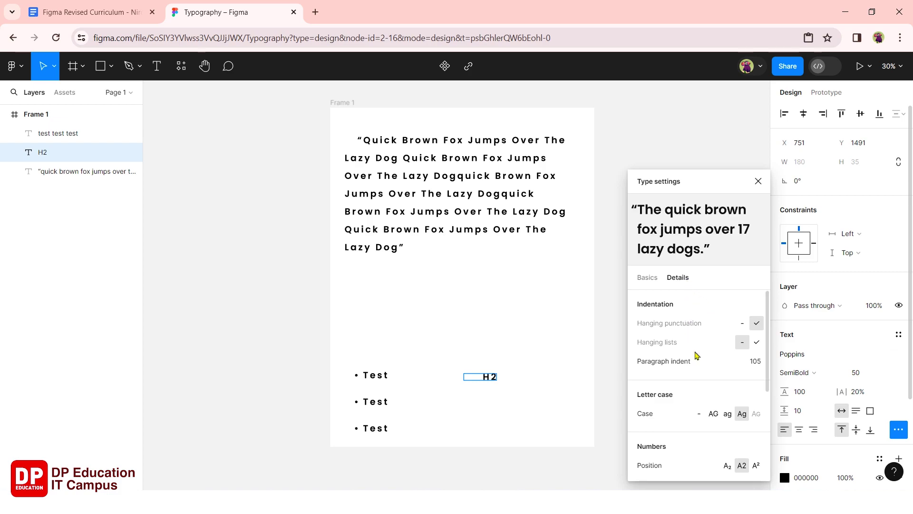
pyautogui.scroll(-3, 692, 423)
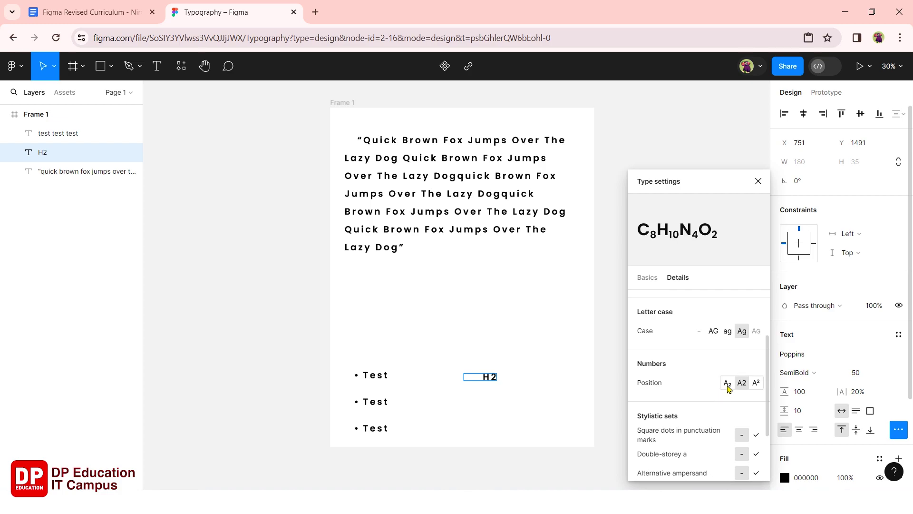
pyautogui.moveTo(728, 465)
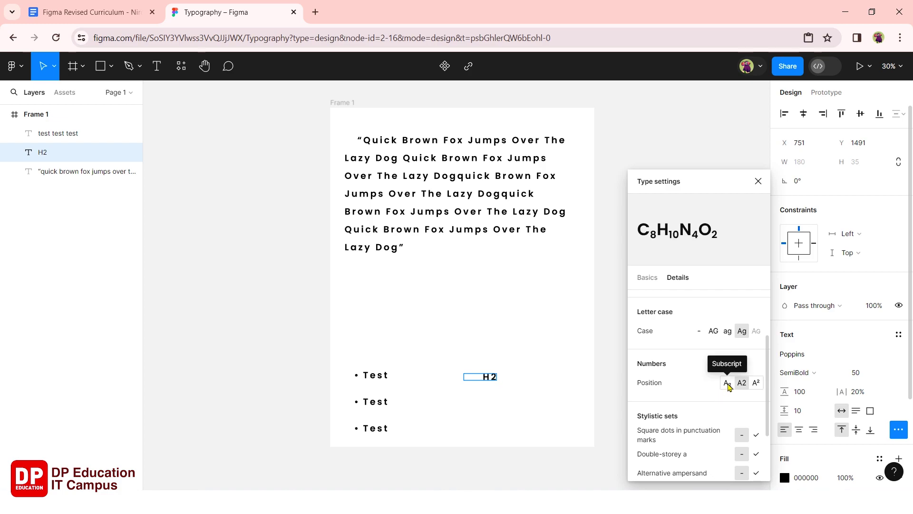
pyautogui.click(728, 383)
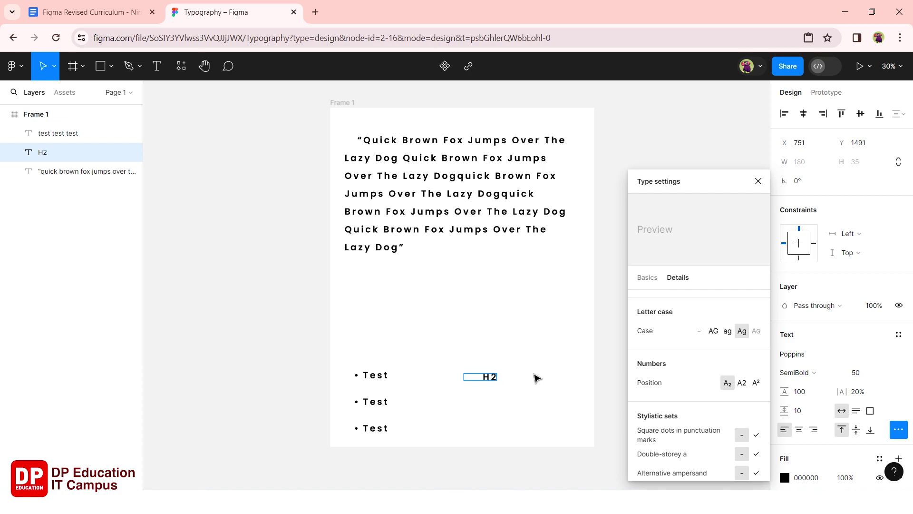
pyautogui.click(498, 385)
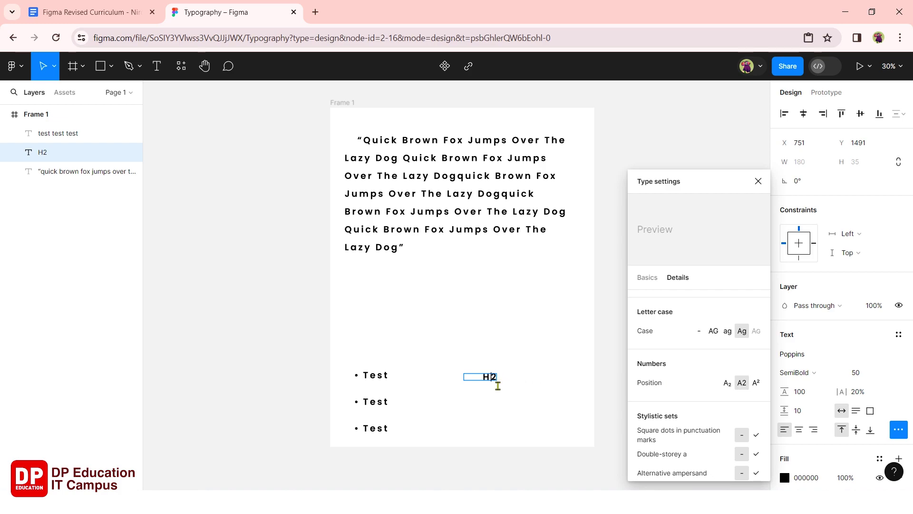
pyautogui.press('Left')
pyautogui.doubleClick(503, 382)
pyautogui.click(502, 382)
pyautogui.hotkey('shift', 'Right')
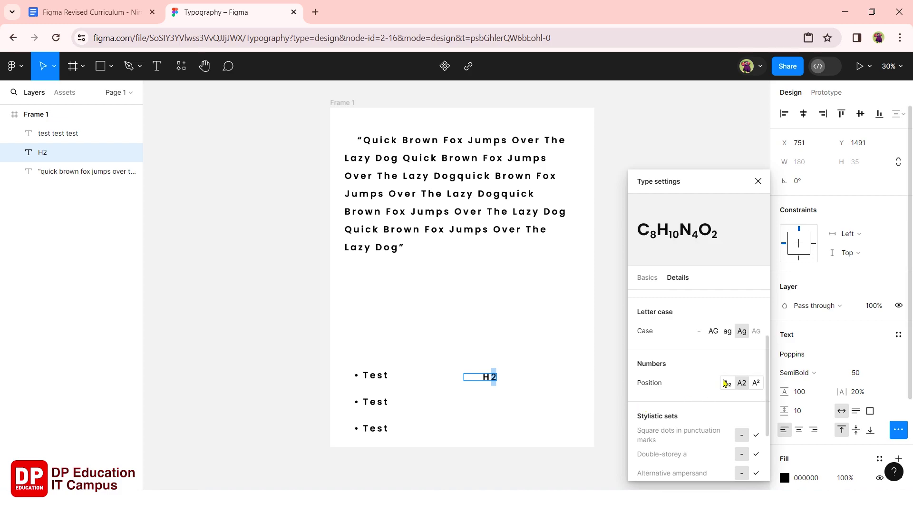
pyautogui.moveTo(727, 382)
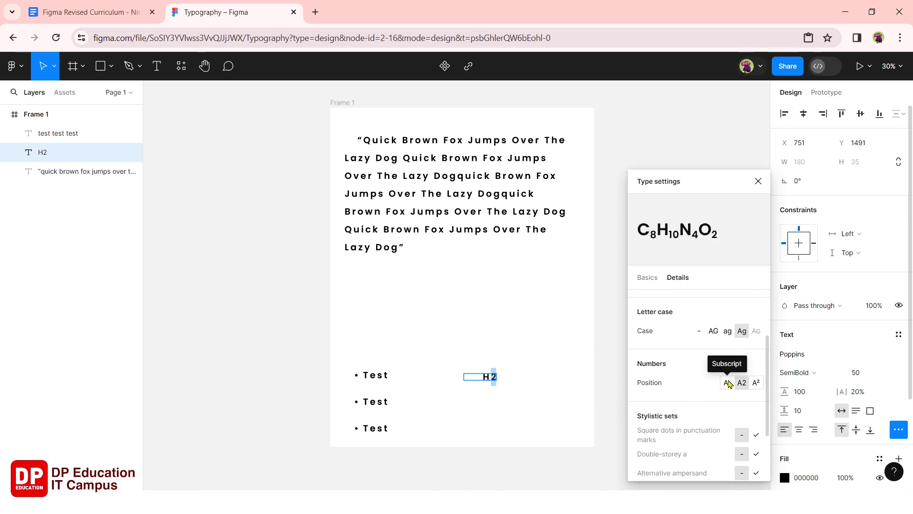
# Try subscript and normal positions for the 2, then set it to superscript
pyautogui.click(728, 382)
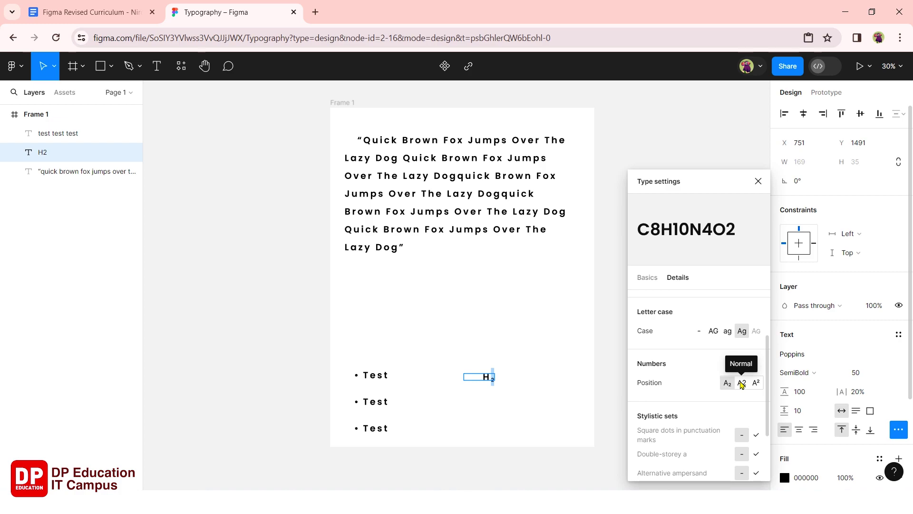
pyautogui.click(743, 384)
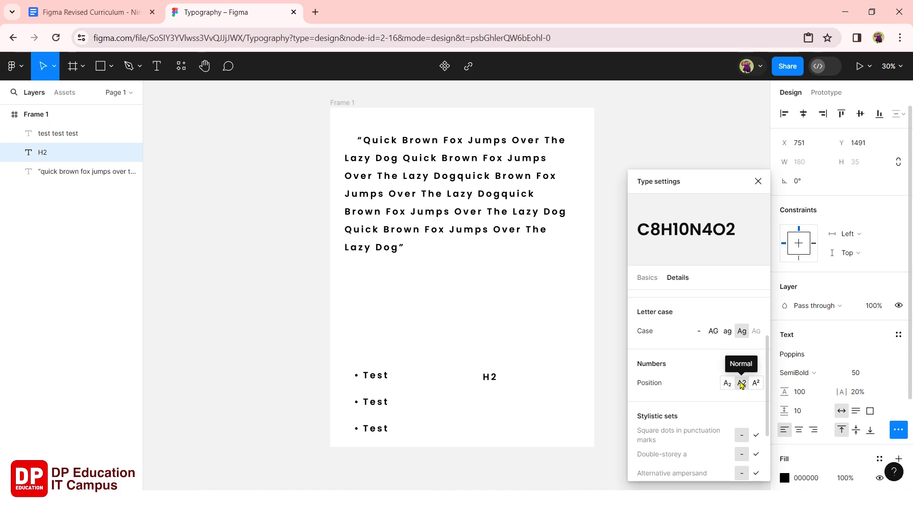
pyautogui.moveTo(756, 383)
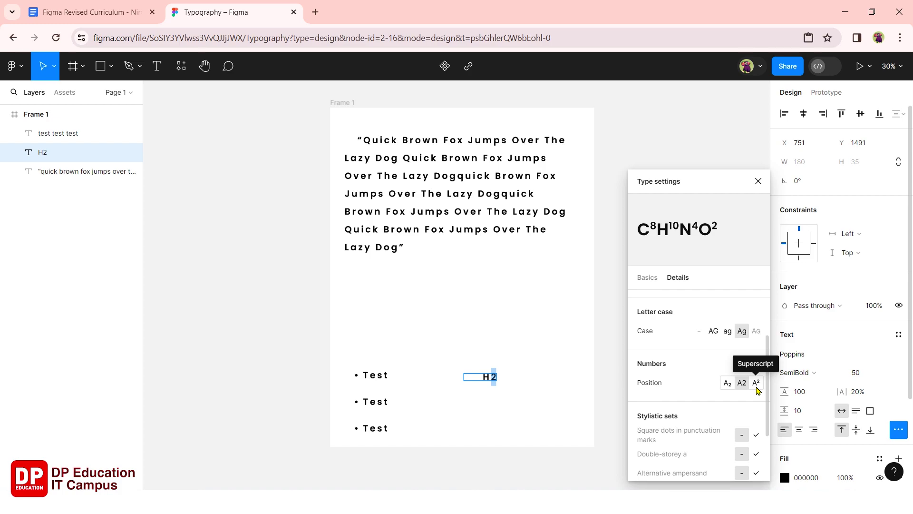
pyautogui.click(756, 383)
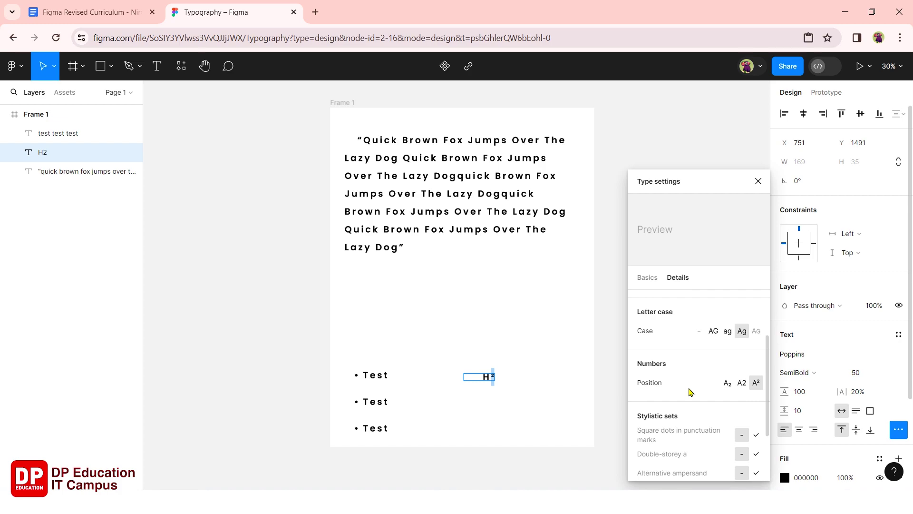
pyautogui.scroll(-2, 689, 390)
pyautogui.scroll(-2, 690, 389)
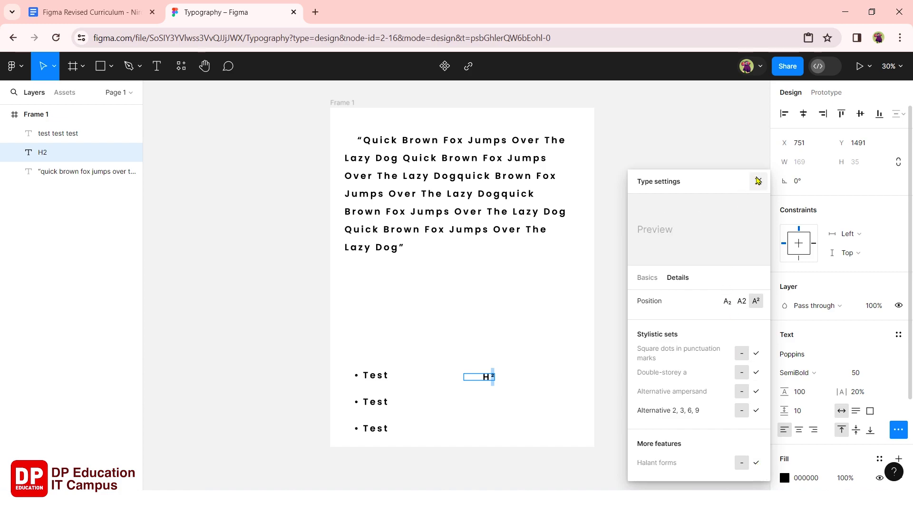
# Close the extra type settings and select all of the quote paragraph's text
pyautogui.click(758, 181)
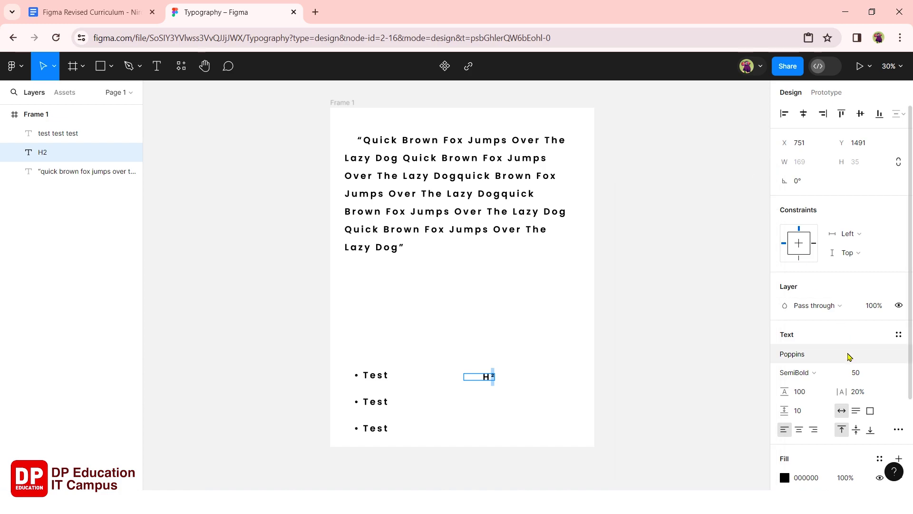
pyautogui.scroll(-1, 848, 356)
pyautogui.scroll(-2, 848, 355)
pyautogui.scroll(-1, 849, 356)
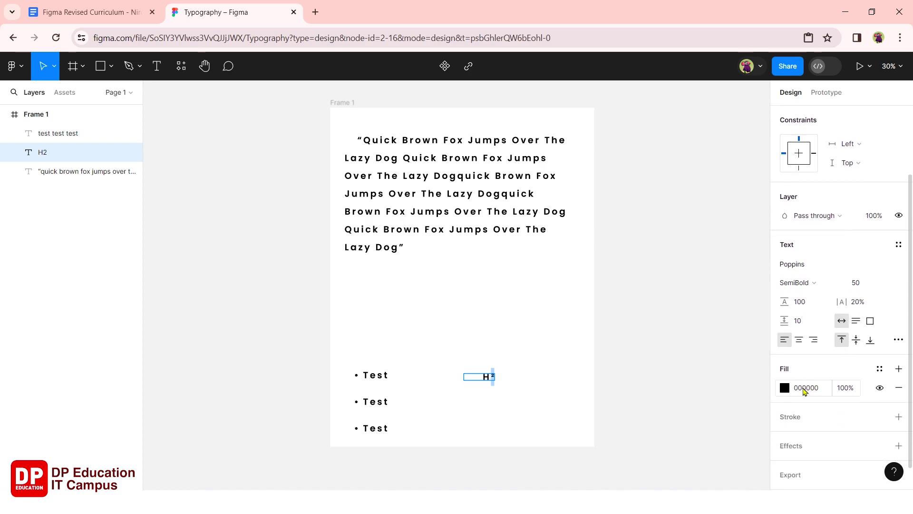
pyautogui.scroll(-1, 803, 389)
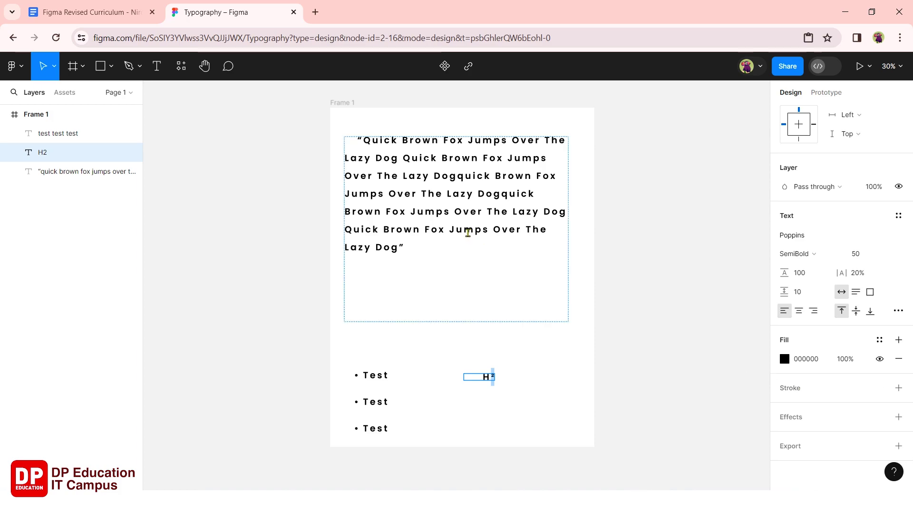
pyautogui.tripleClick(468, 232)
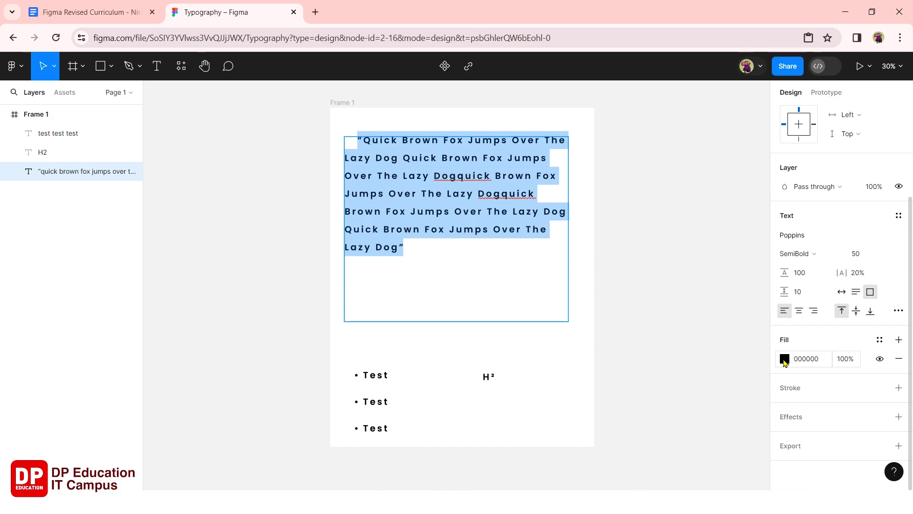
# Recolour the quote text fill, trying reds before settling on dark blue 324662
pyautogui.click(785, 360)
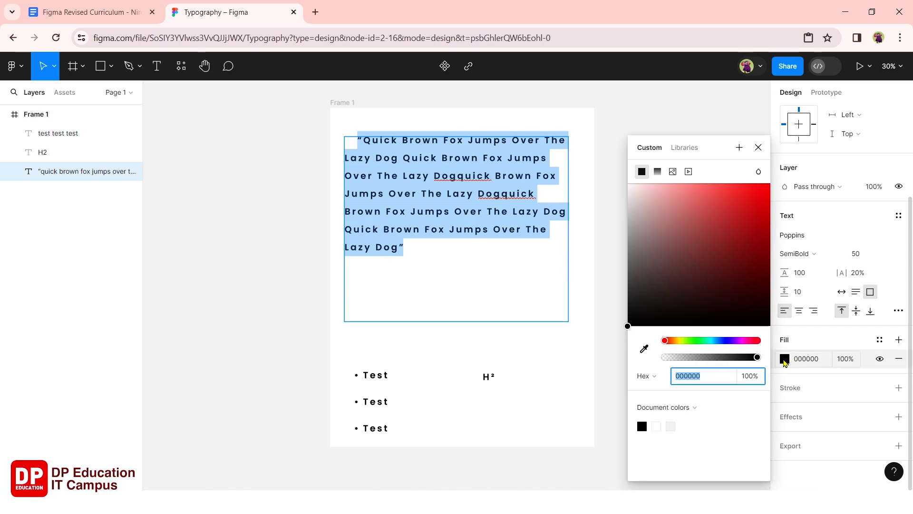
pyautogui.click(735, 210)
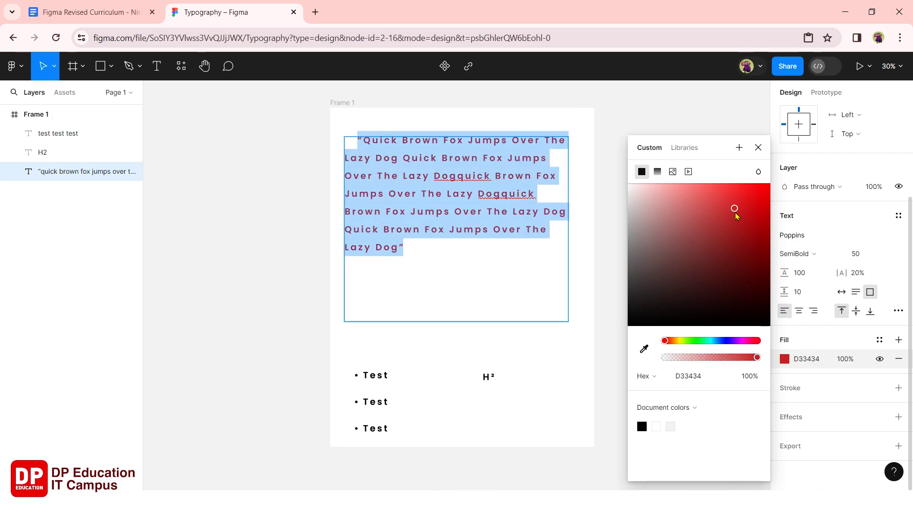
pyautogui.click(677, 241)
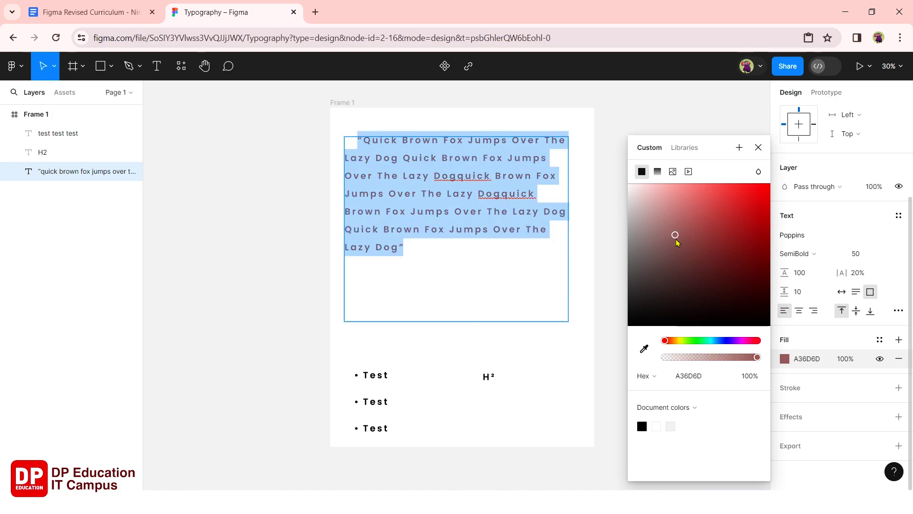
pyautogui.click(698, 277)
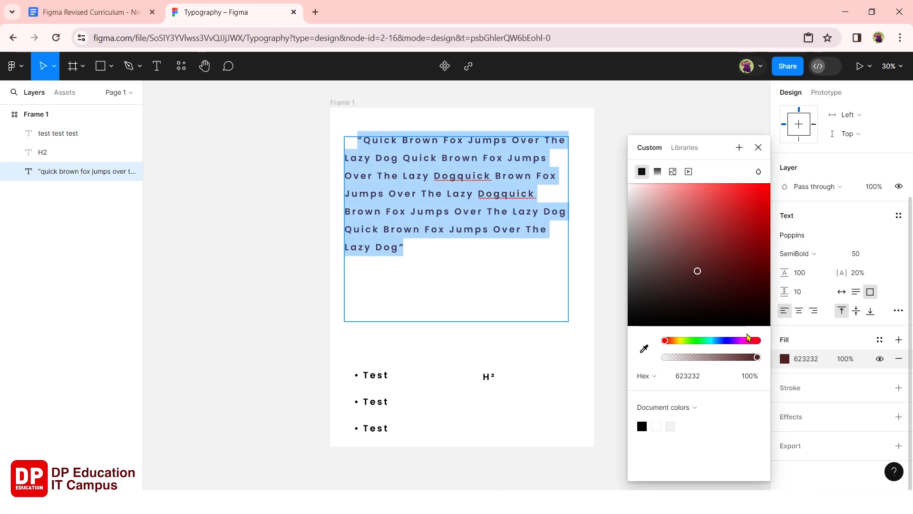
pyautogui.click(759, 341)
pyautogui.moveTo(759, 343); pyautogui.dragTo(721, 343)
pyautogui.click(757, 148)
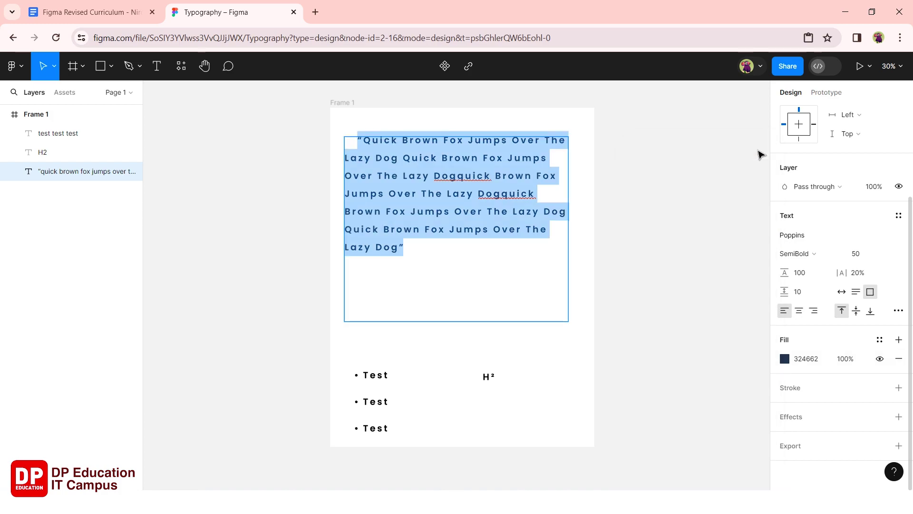
pyautogui.click(845, 360)
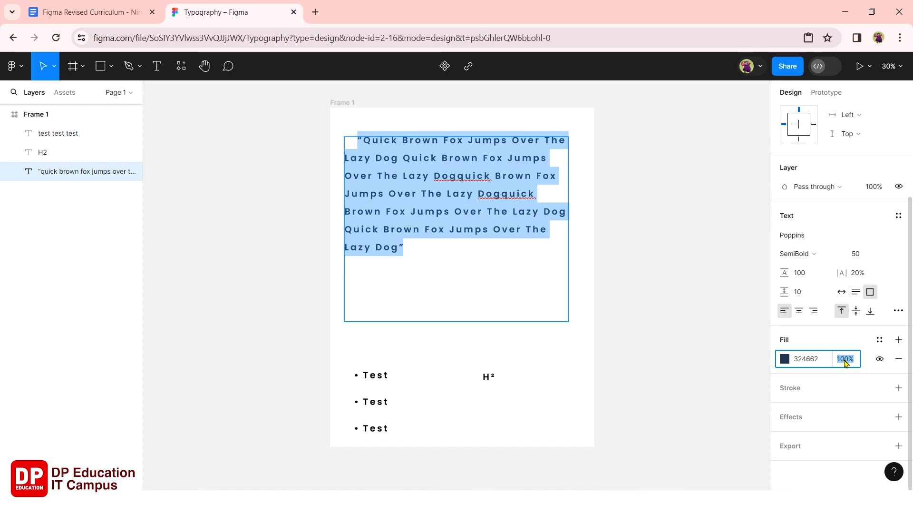
# Set the dark blue fill opacity to 68%, then lower it to about 15%
pyautogui.write('68')
pyautogui.press('Return')
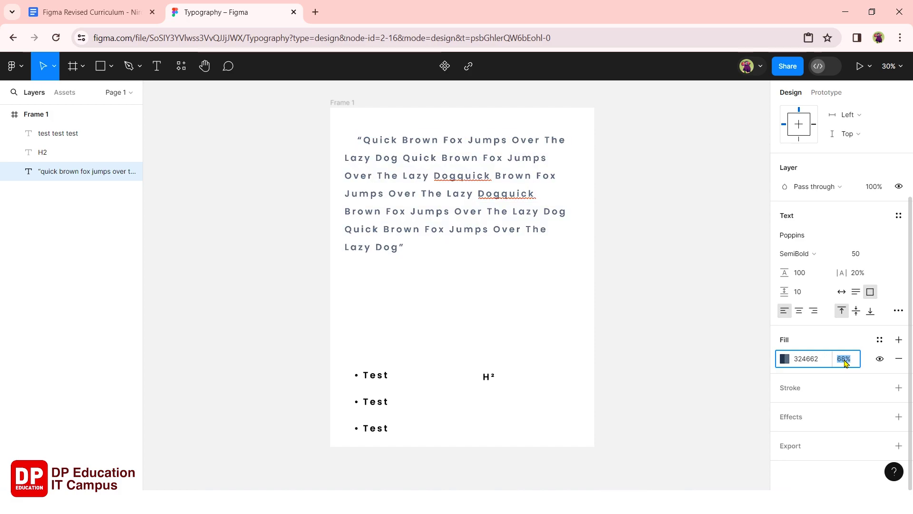
pyautogui.press('Down')
pyautogui.press('Down')
pyautogui.press('Down')
pyautogui.press('Down')
pyautogui.press('Down')
pyautogui.press('Down')
pyautogui.press('Down')
pyautogui.press('Down')
pyautogui.press('Down')
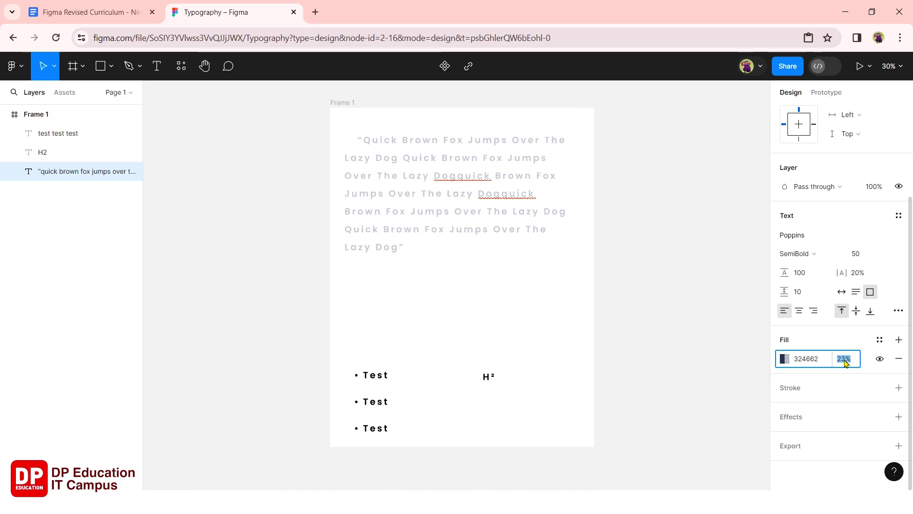
pyautogui.hotkey('shift', 'Down')
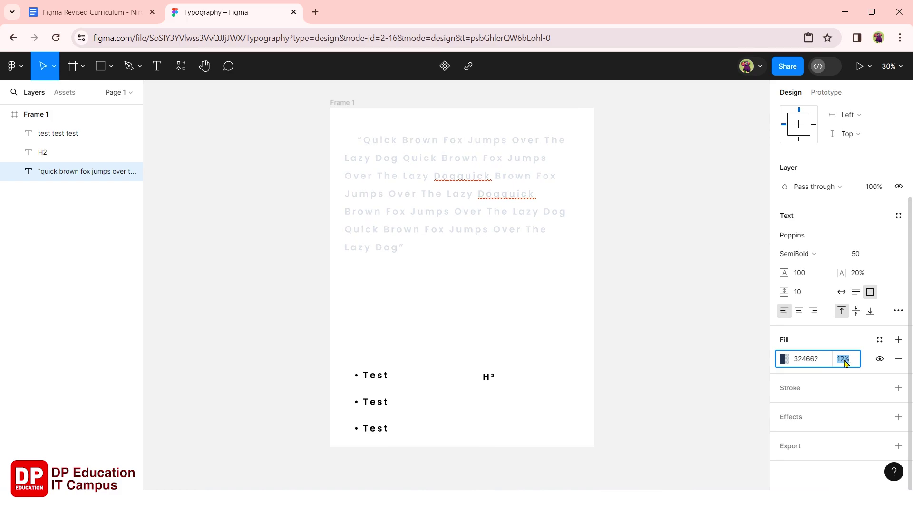
pyautogui.press('Up')
pyautogui.press('Up')
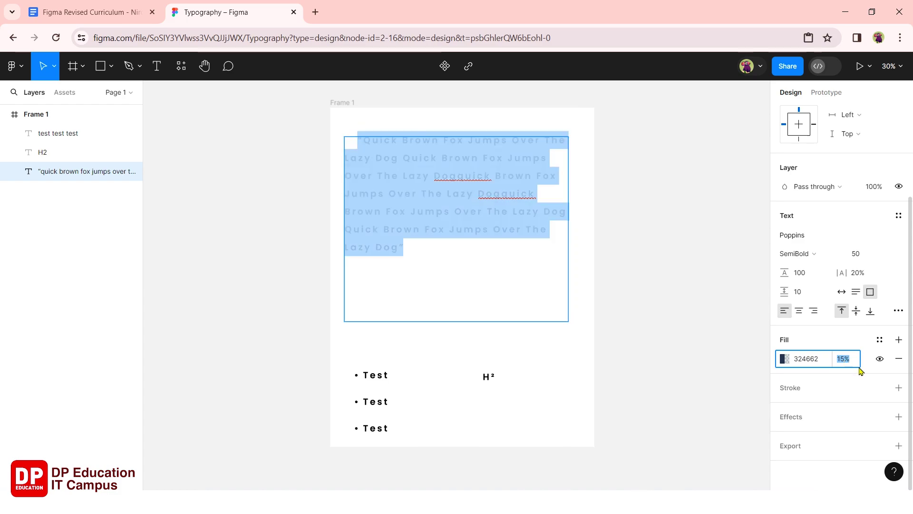
# Toggle the fill's visibility, then replace it with a new D9D9D9 fill at 100%
pyautogui.click(862, 368)
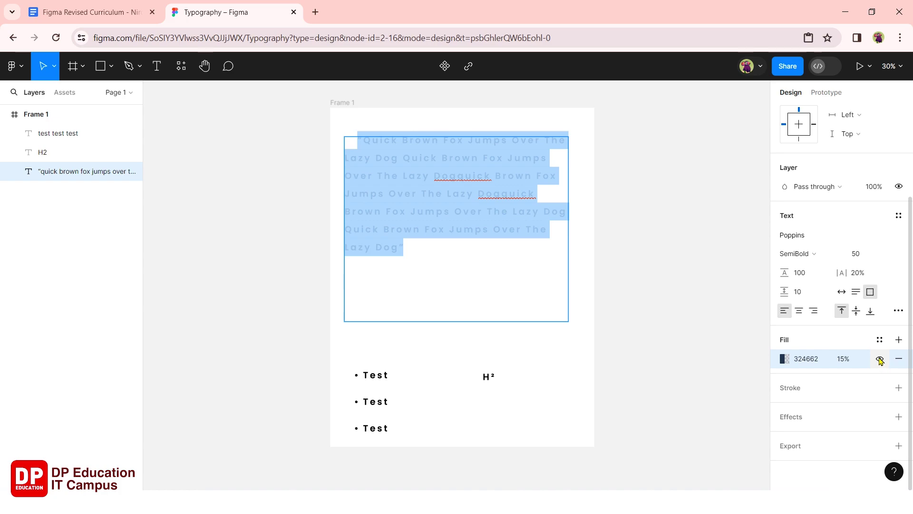
pyautogui.click(879, 359)
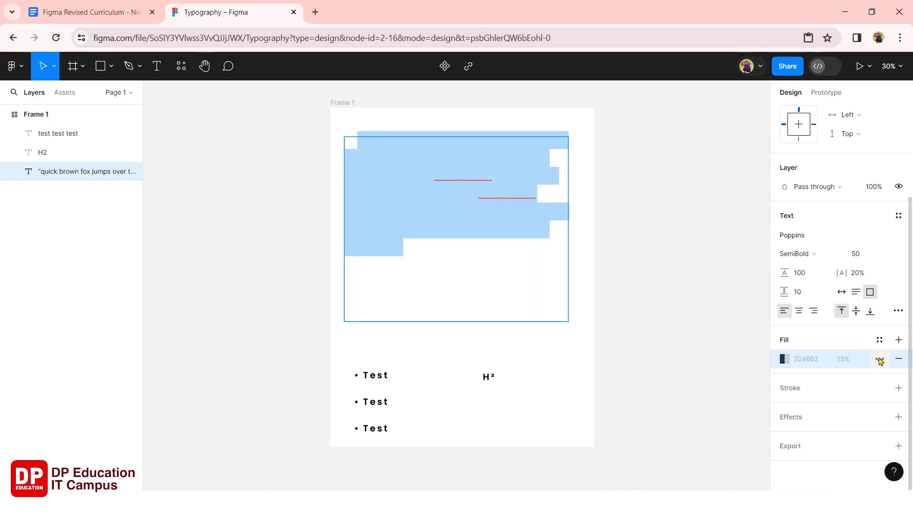
pyautogui.click(879, 359)
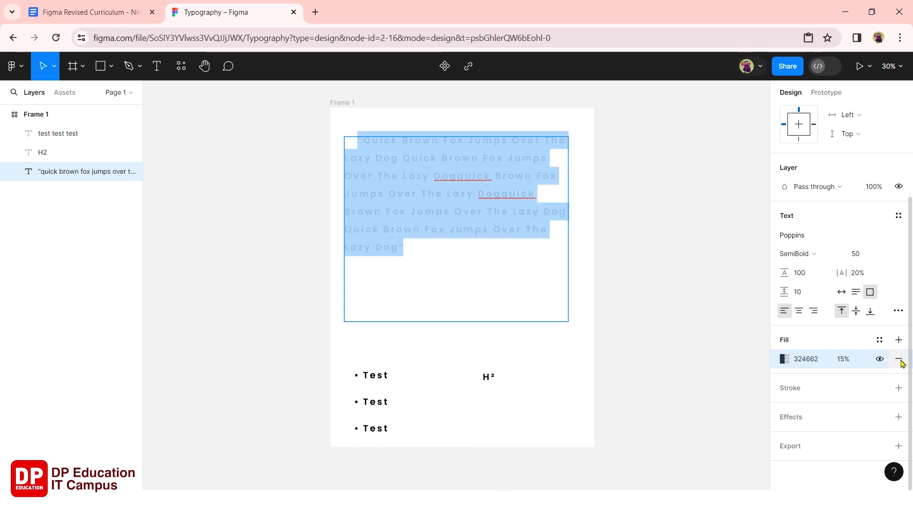
pyautogui.click(900, 360)
pyautogui.click(900, 340)
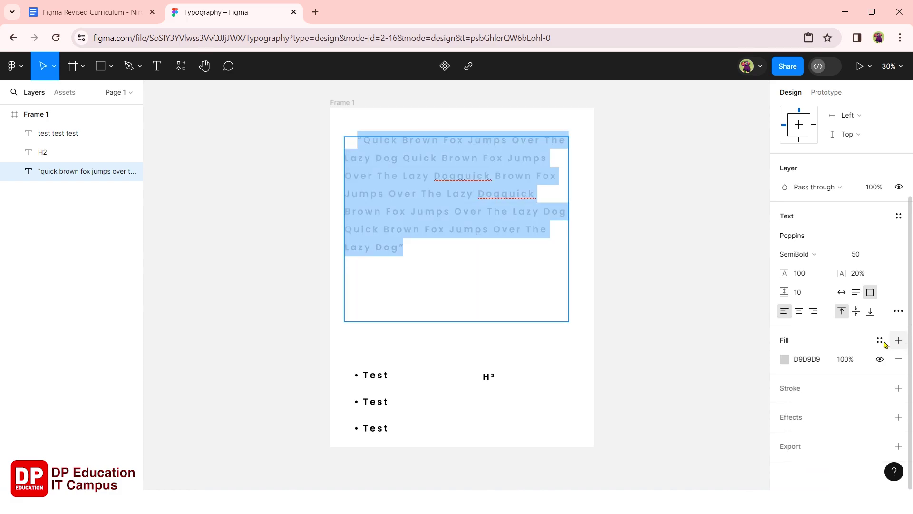
# Set the quote text fill to near-black 282222 and add a black outside stroke, weight 1
pyautogui.click(782, 360)
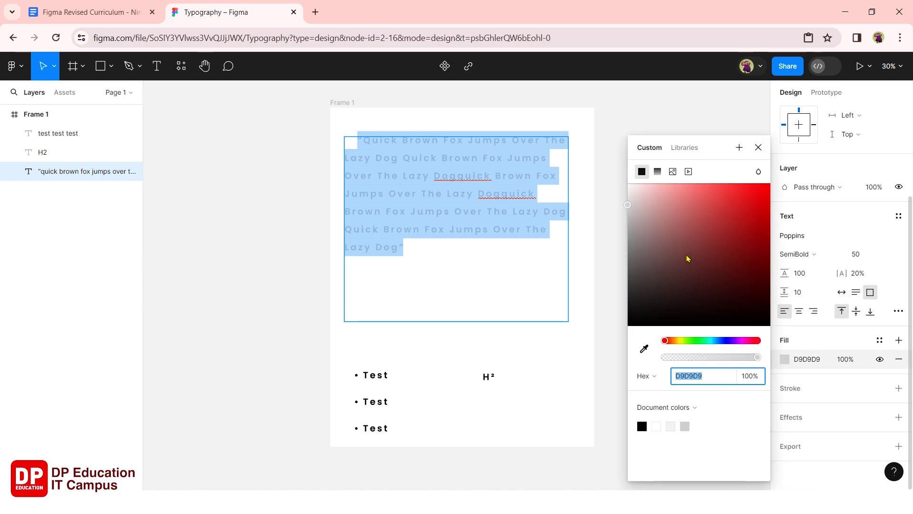
pyautogui.click(648, 310)
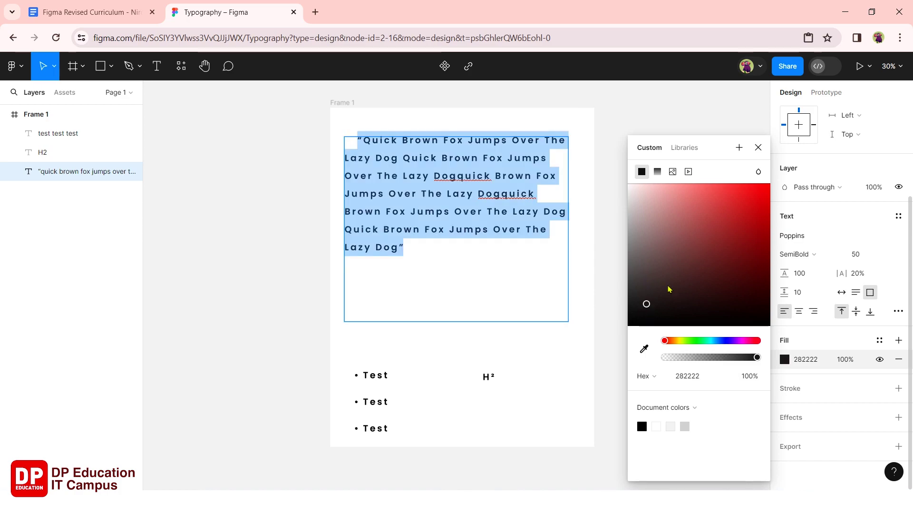
pyautogui.click(759, 148)
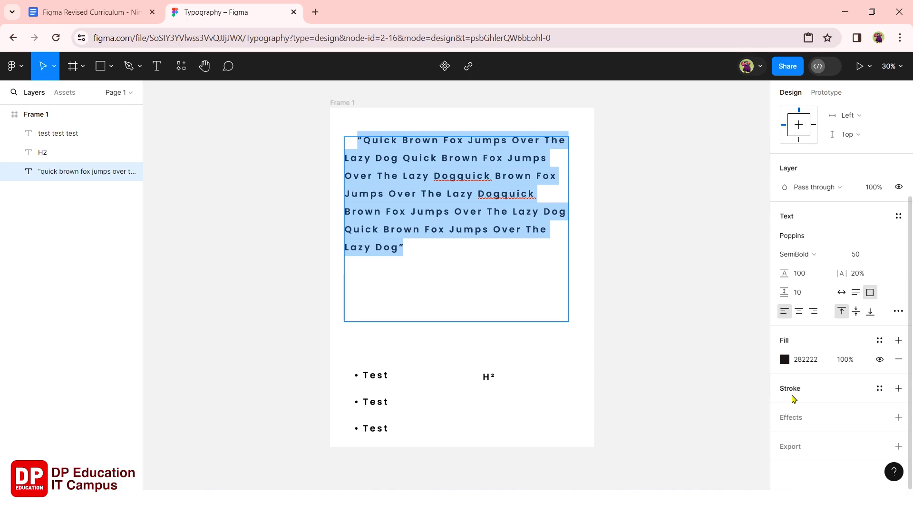
pyautogui.moveTo(834, 388)
pyautogui.click(897, 389)
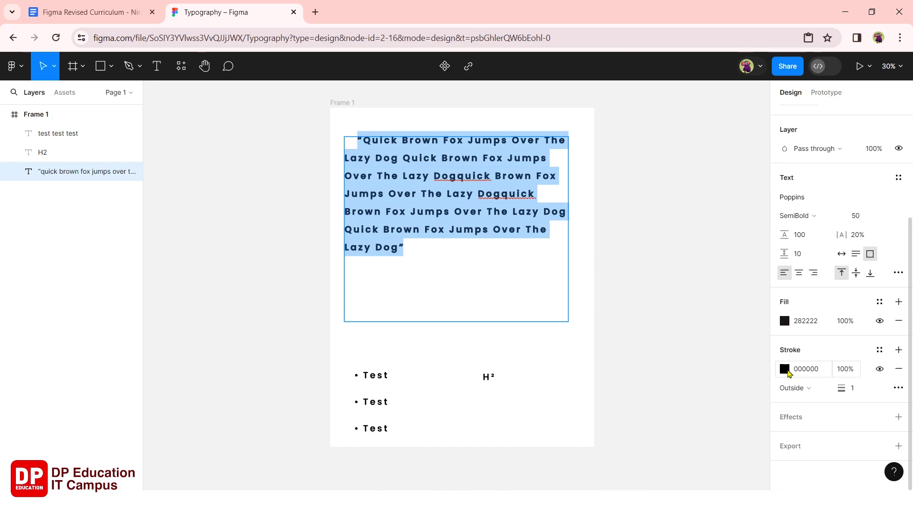
# Raise the quote text's stroke weight to 4 and recolour it dark red AC2D2D
pyautogui.click(854, 390)
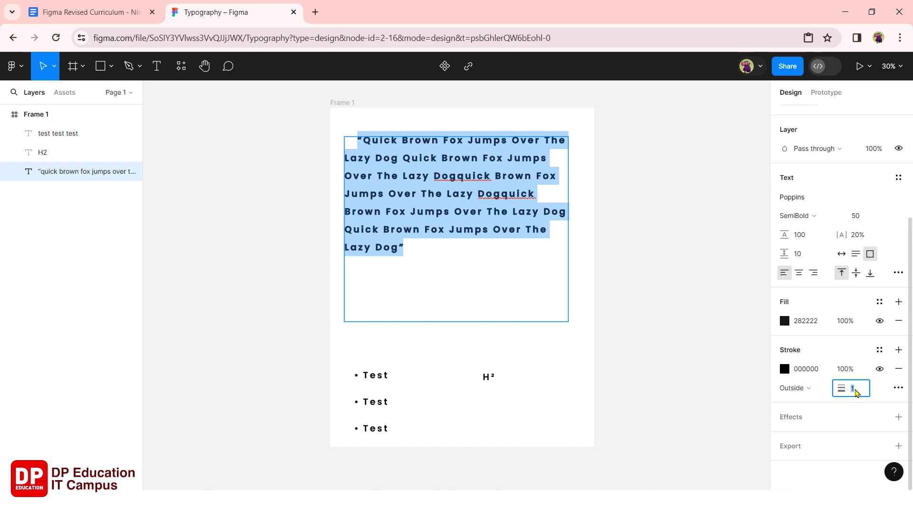
pyautogui.press('Up')
pyautogui.press('Up')
pyautogui.press('Up')
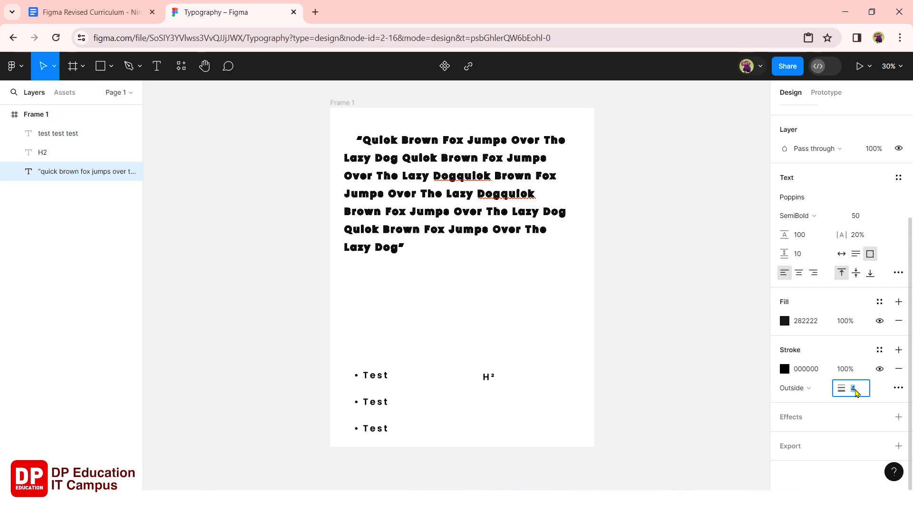
pyautogui.click(784, 369)
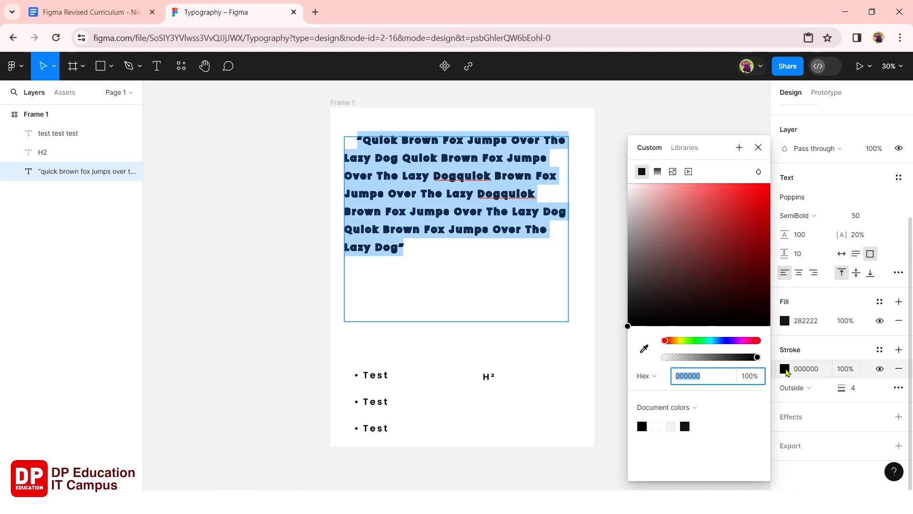
pyautogui.click(733, 231)
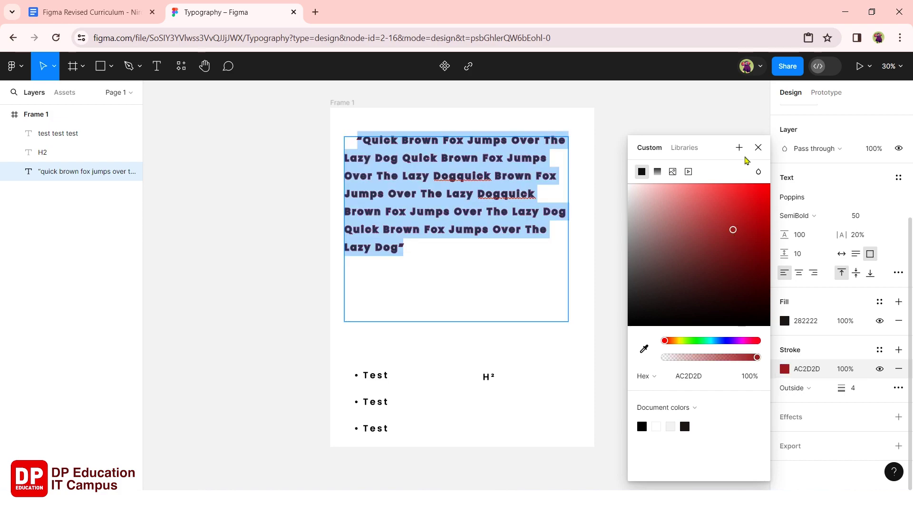
pyautogui.click(758, 148)
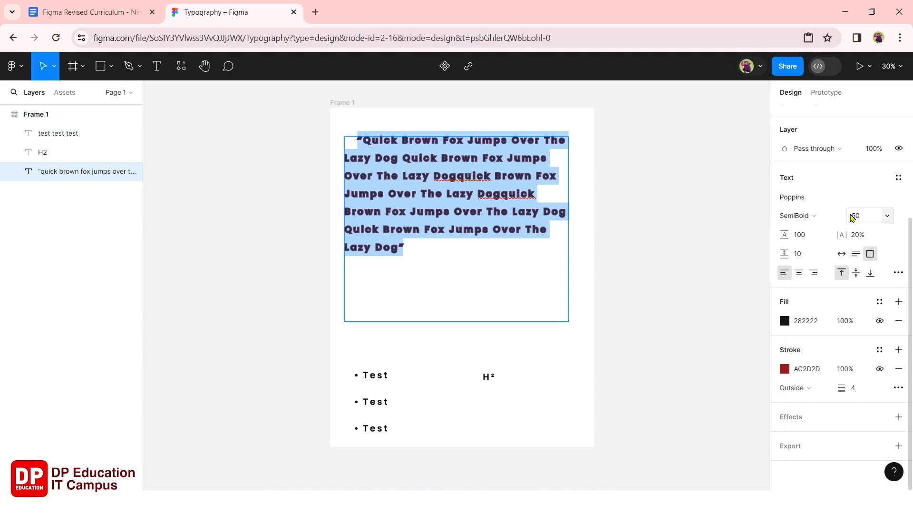
pyautogui.click(856, 215)
pyautogui.hotkey('shift', 'Up')
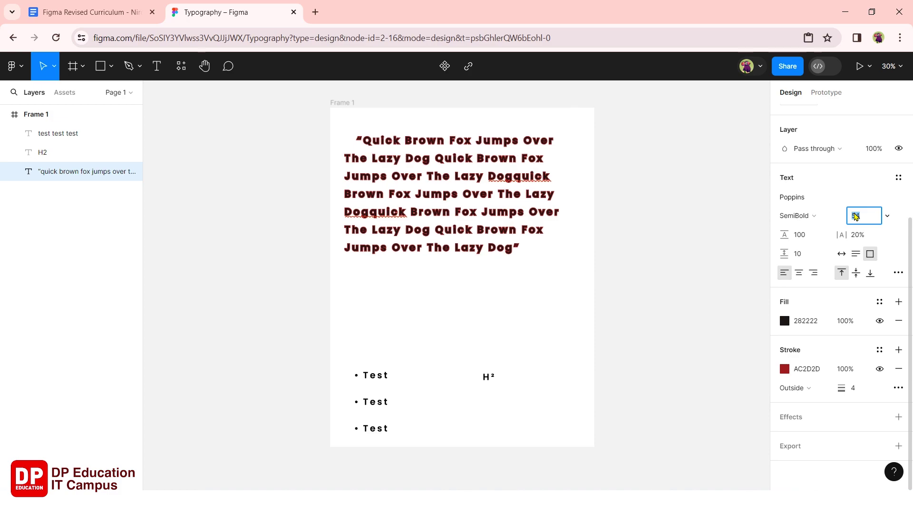
pyautogui.hotkey('shift', 'Up')
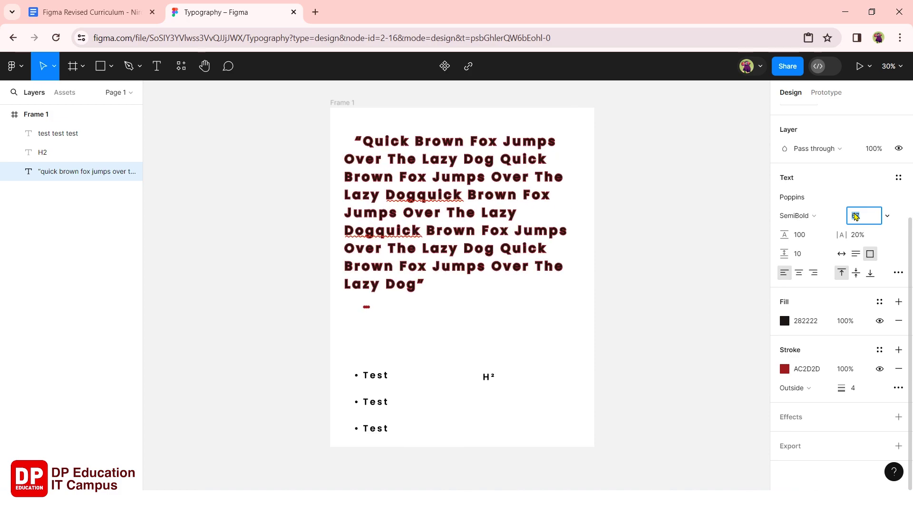
pyautogui.hotkey('shift', 'Up')
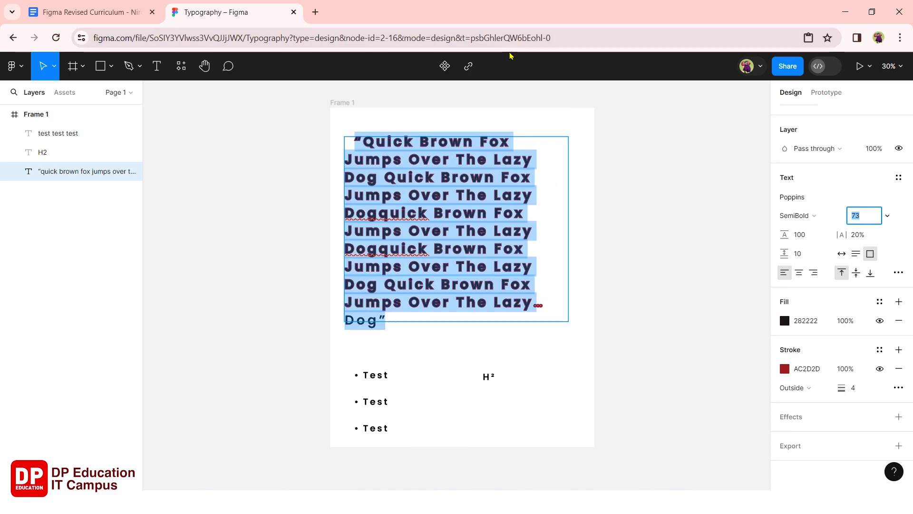
pyautogui.press('Escape')
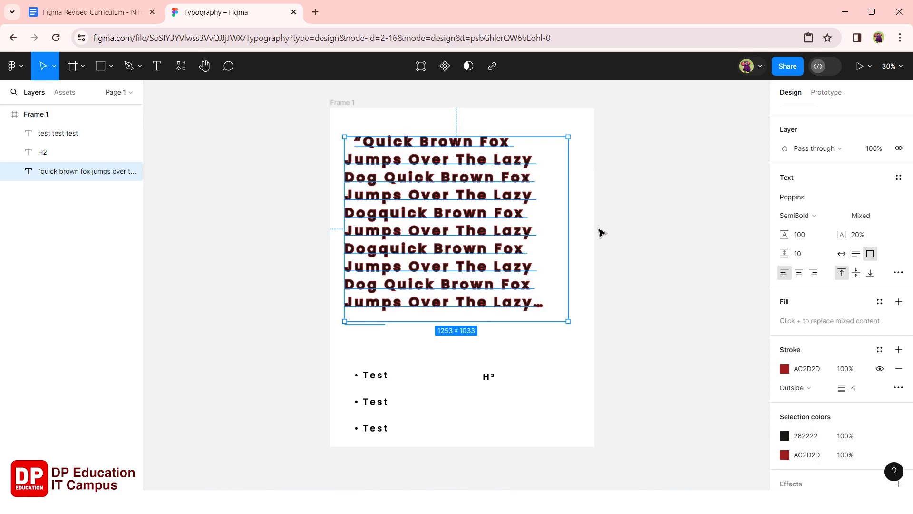
# Drag Frame 1 out to 2284 px wide, then reselect the quote paragraph layer
pyautogui.click(359, 113)
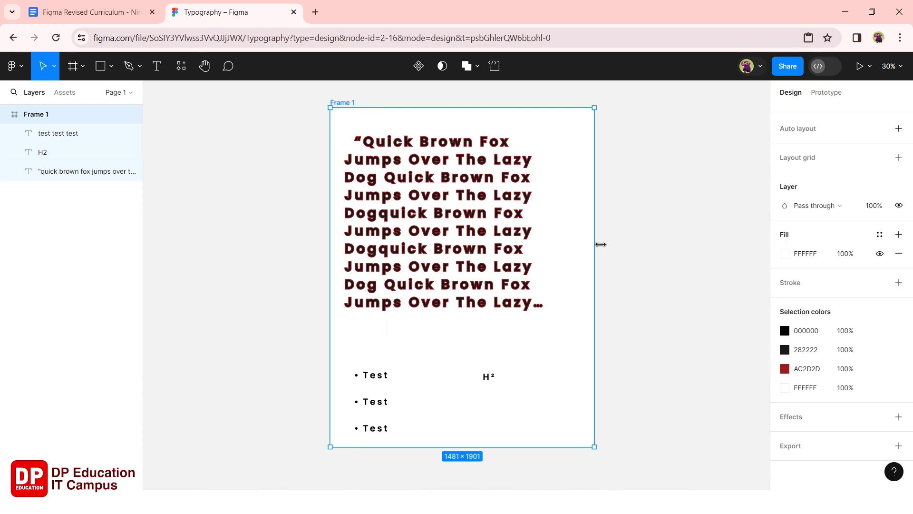
pyautogui.moveTo(601, 244); pyautogui.dragTo(747, 288)
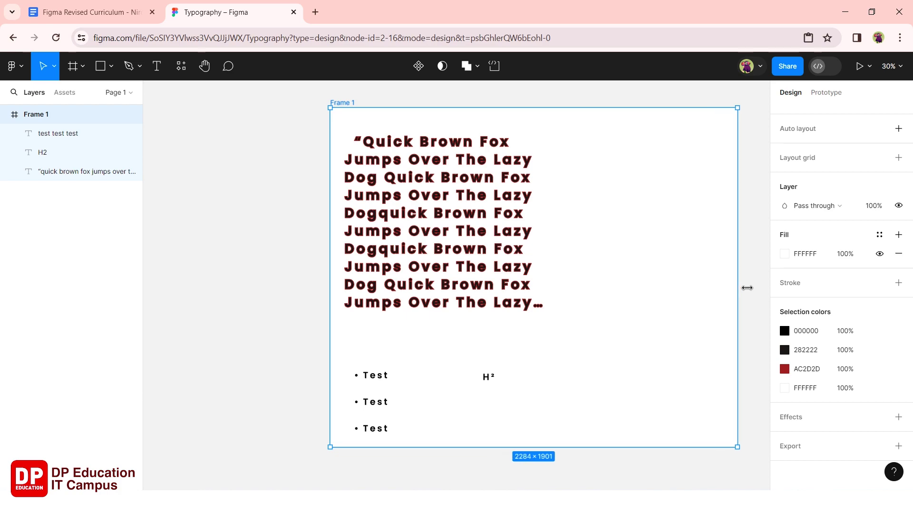
pyautogui.click(478, 232)
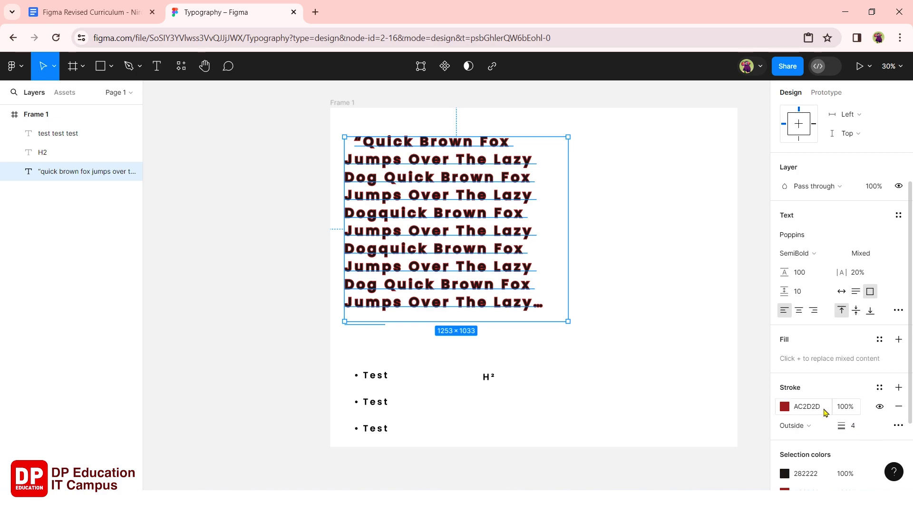
# Lower the quote text's stroke opacity through 70%, 46%, 39% and 26%
pyautogui.click(846, 412)
pyautogui.write('70')
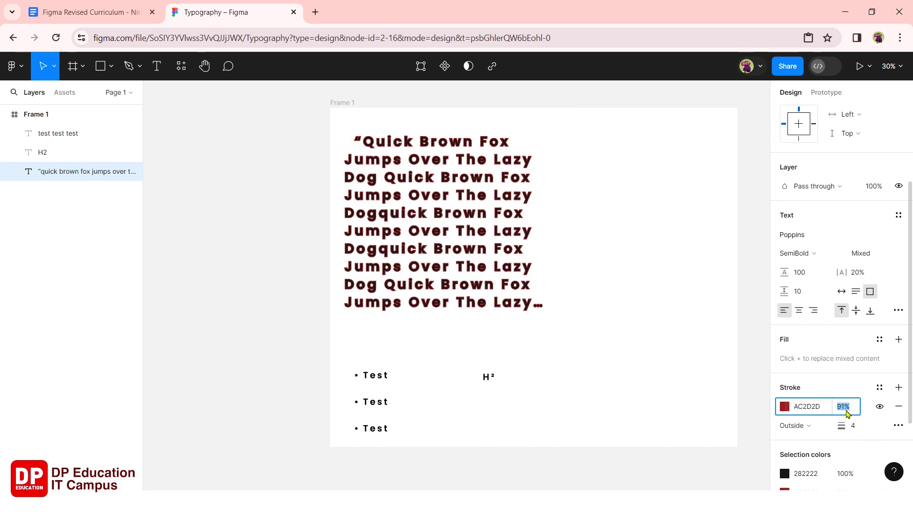
pyautogui.press('Return')
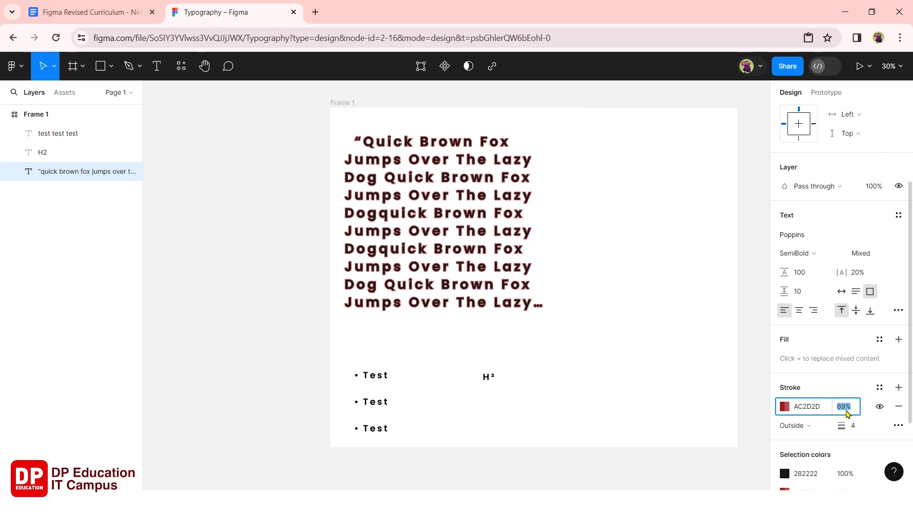
pyautogui.write('46')
pyautogui.press('Return')
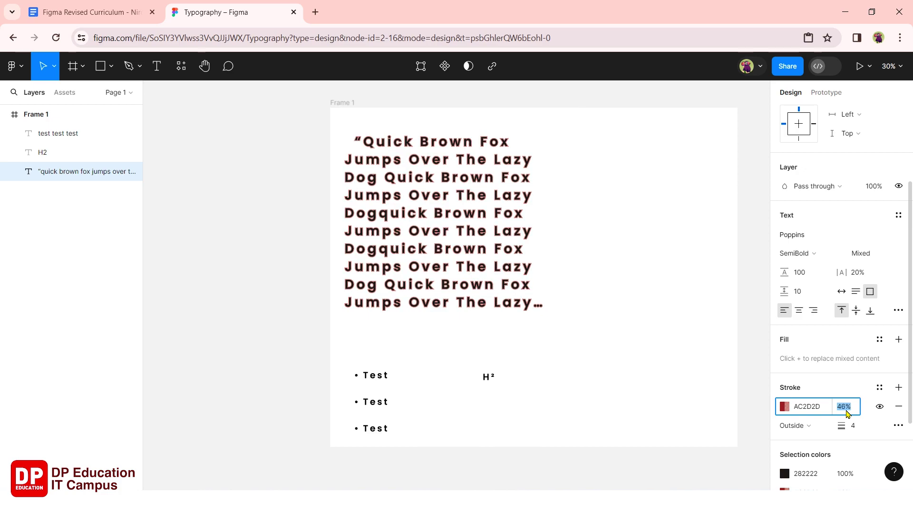
pyautogui.write('39')
pyautogui.press('Return')
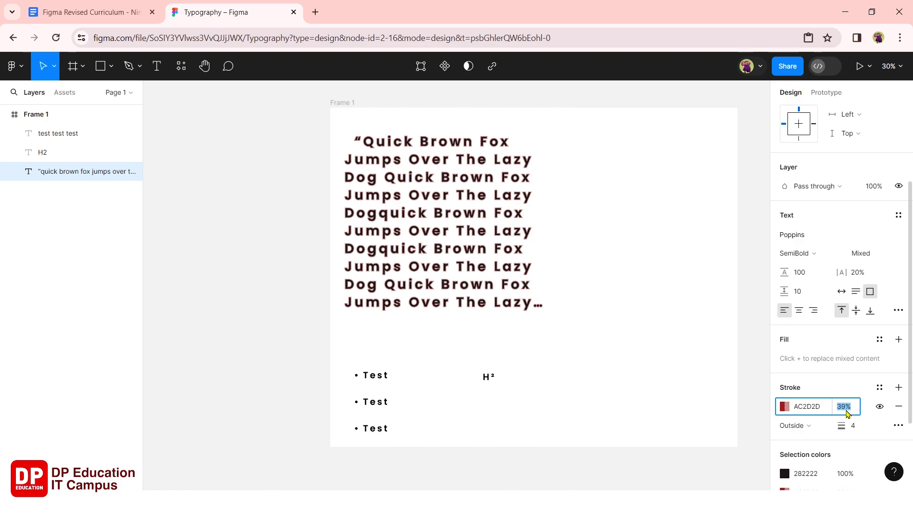
pyautogui.write('26')
pyautogui.press('Return')
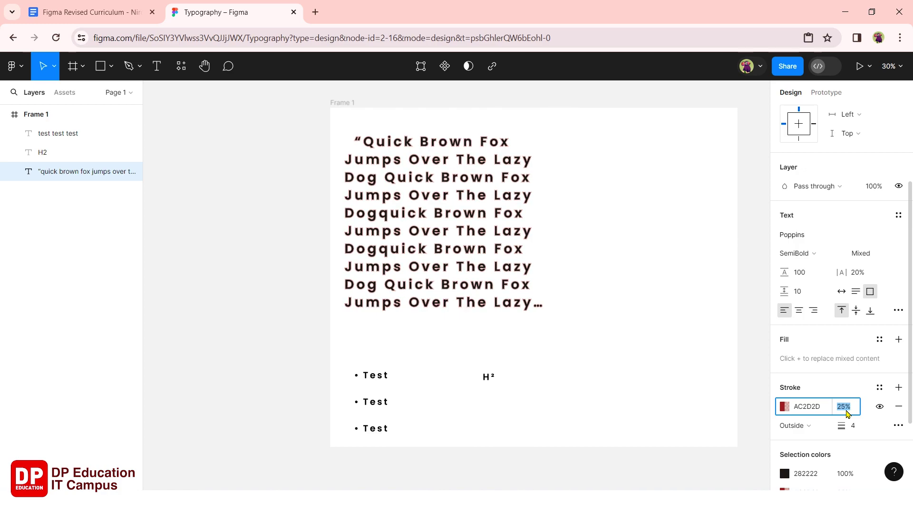
# Try stroke opacities 15%, 8%, 0% and 20%, then delete the stroke entirely
pyautogui.write('15')
pyautogui.press('Return')
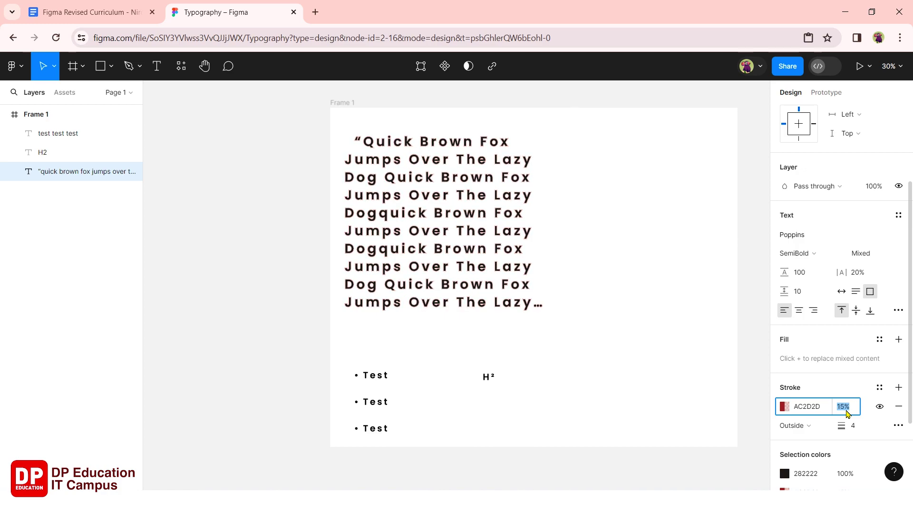
pyautogui.write('8')
pyautogui.press('Return')
pyautogui.write('0')
pyautogui.press('Return')
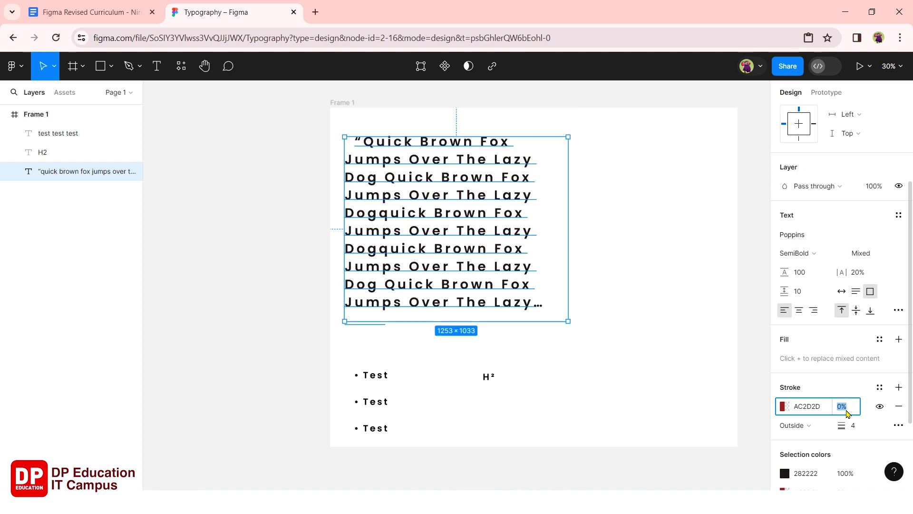
pyautogui.write('20')
pyautogui.press('Return')
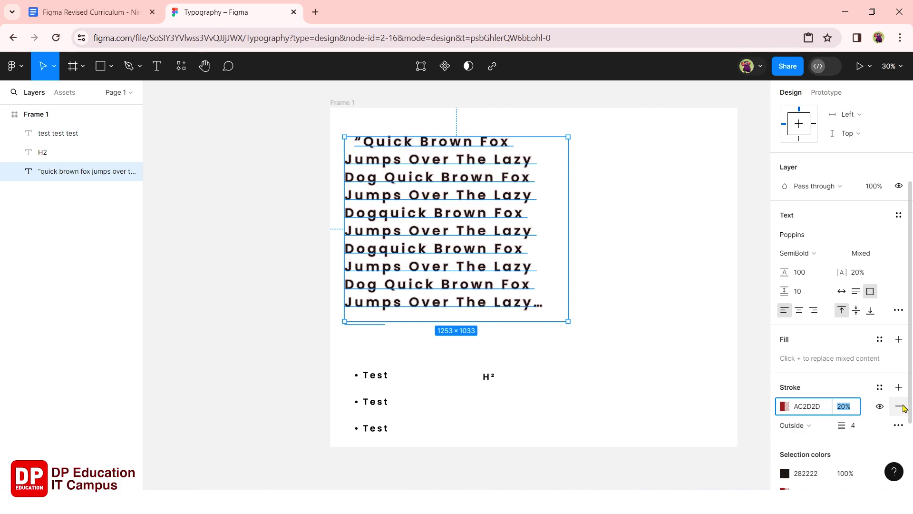
pyautogui.click(899, 406)
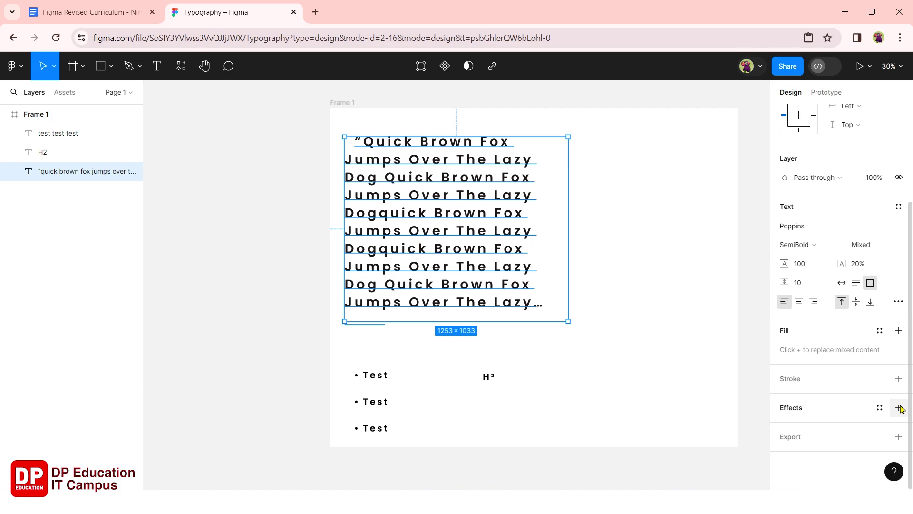
# Add an effect to the quote paragraph and switch it from Drop shadow to Layer blur
pyautogui.click(899, 408)
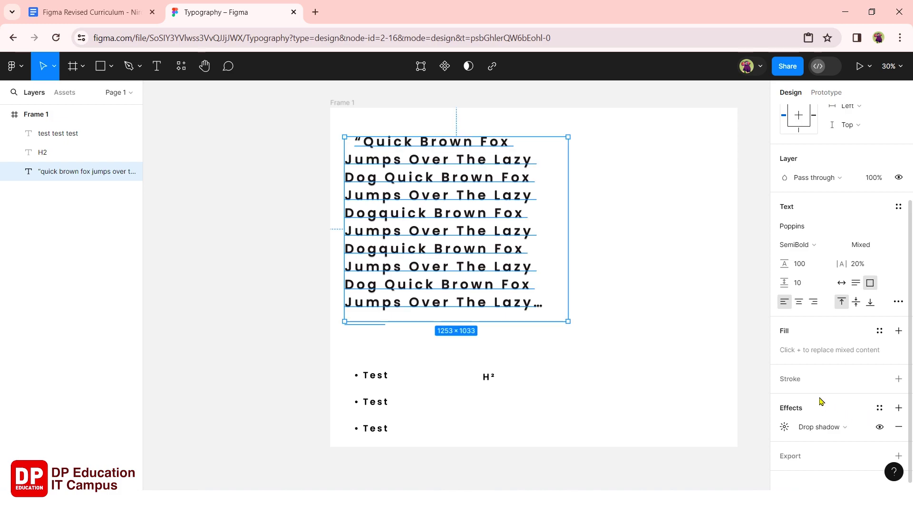
pyautogui.scroll(-1, 821, 401)
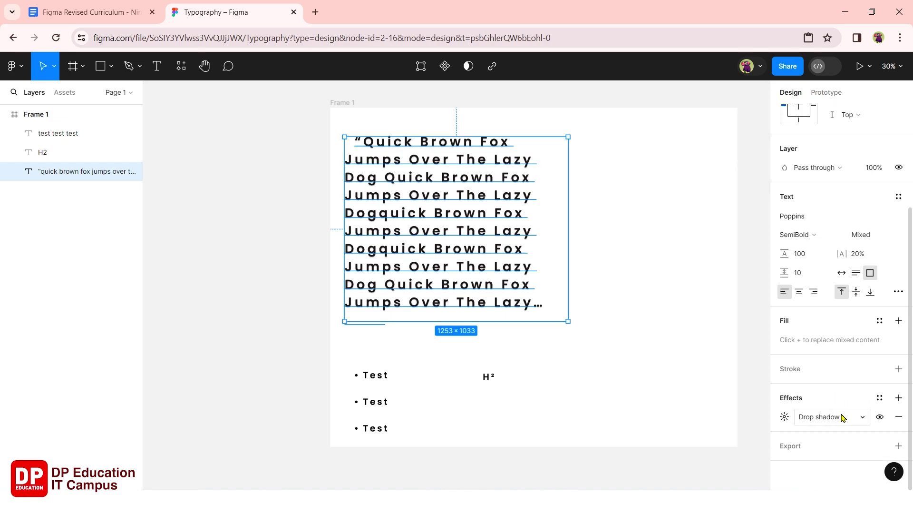
pyautogui.click(866, 421)
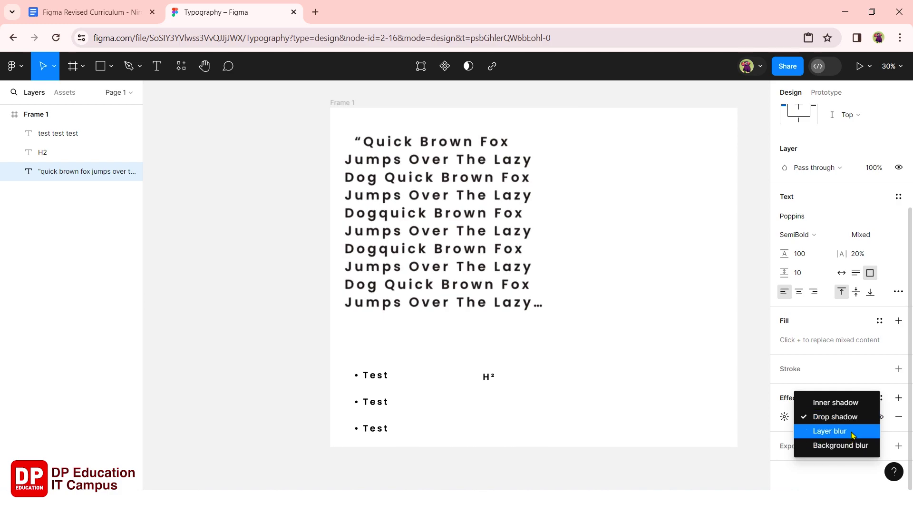
pyautogui.click(852, 432)
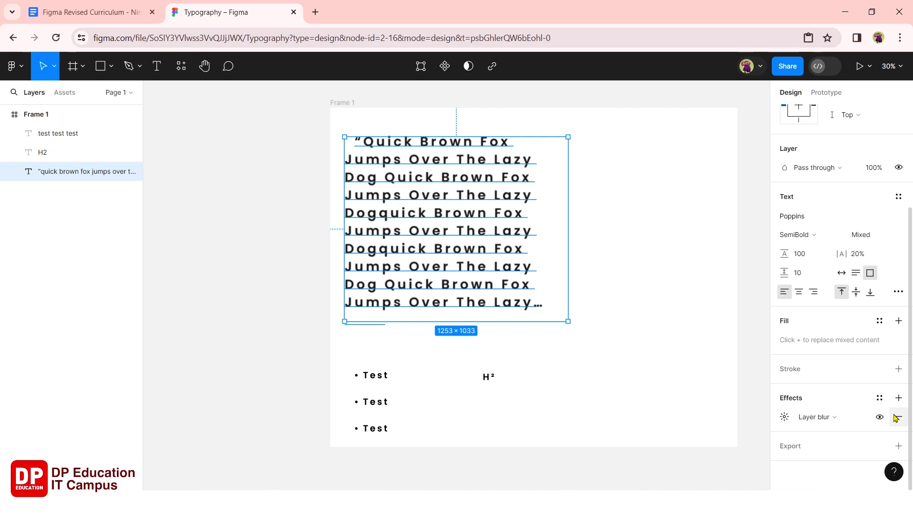
pyautogui.scroll(-2, 896, 417)
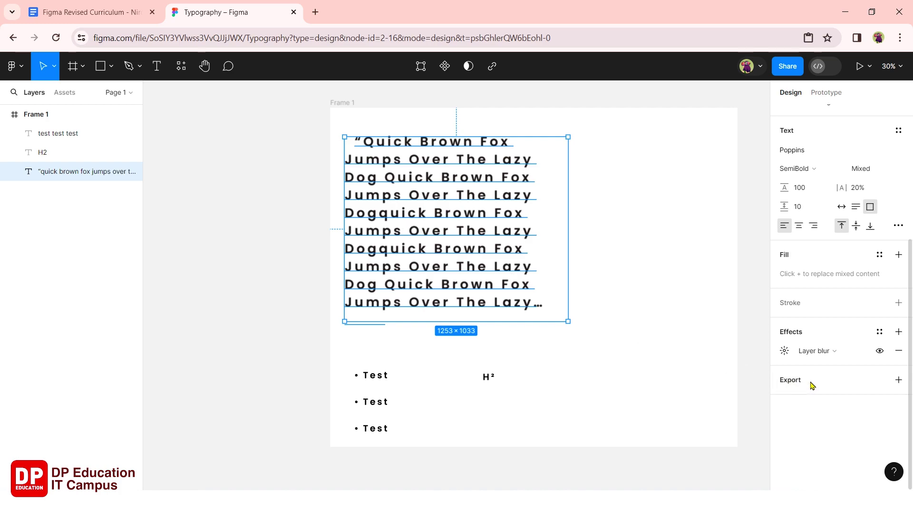
# Add a JPG export setting to the quote paragraph, preview it and export
pyautogui.click(902, 384)
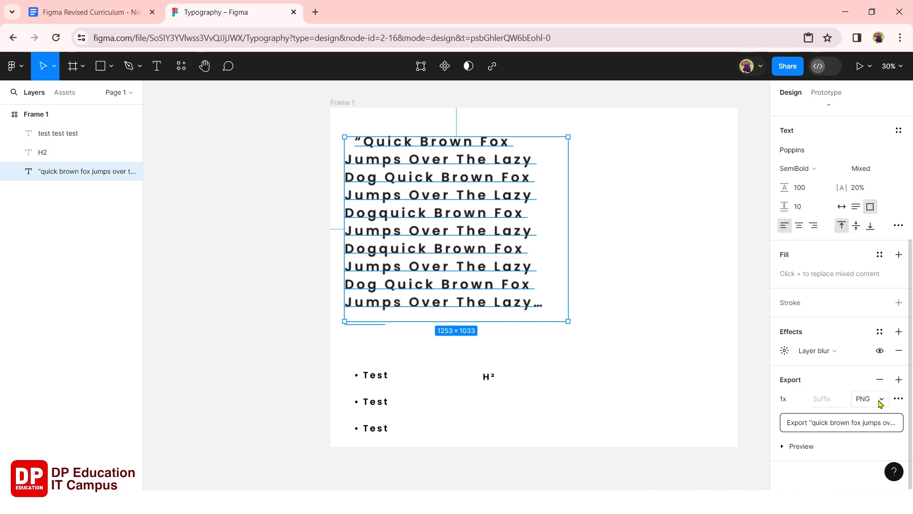
pyautogui.click(882, 404)
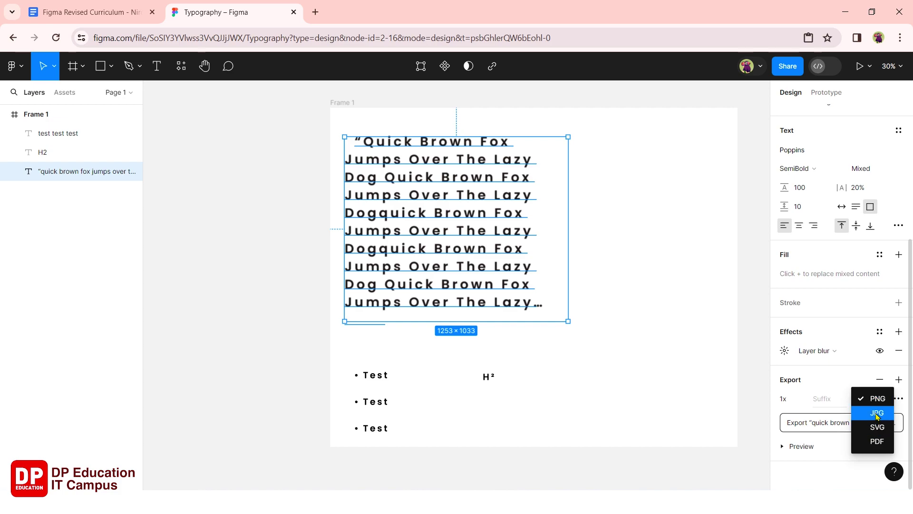
pyautogui.click(877, 414)
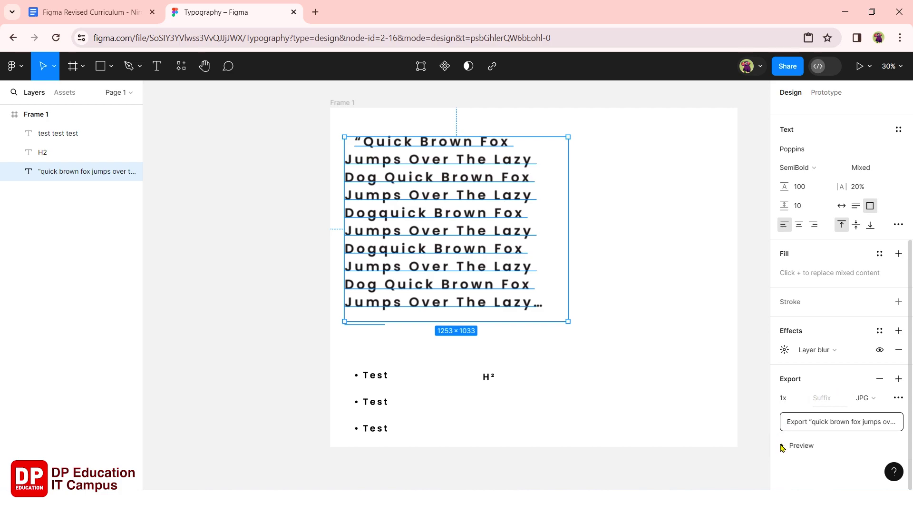
pyautogui.click(783, 446)
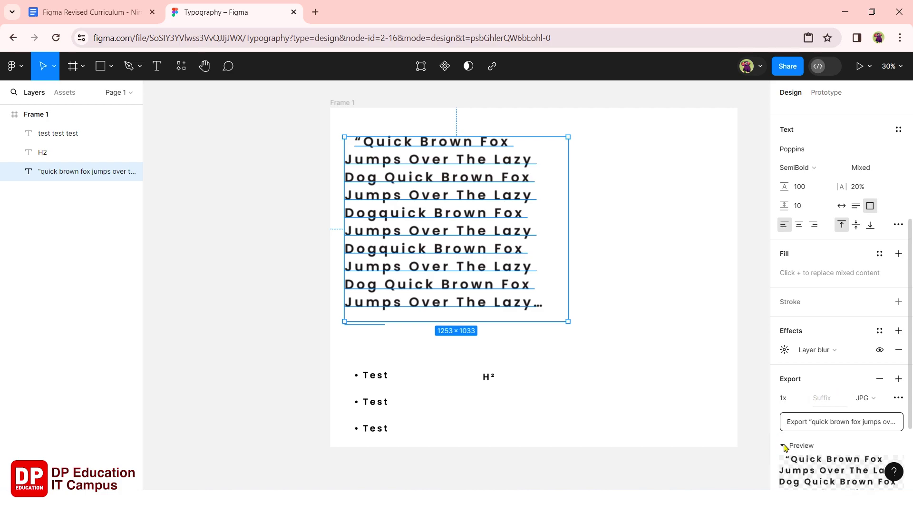
pyautogui.scroll(-3, 786, 435)
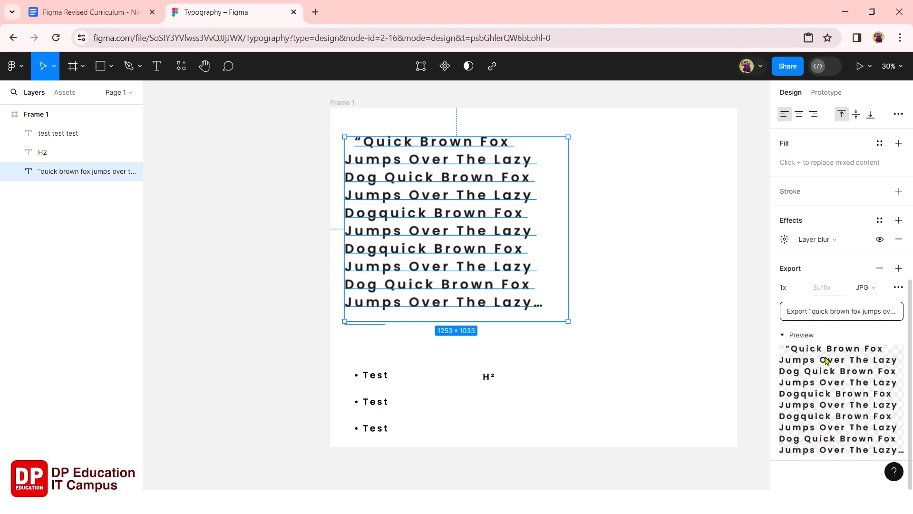
pyautogui.click(828, 313)
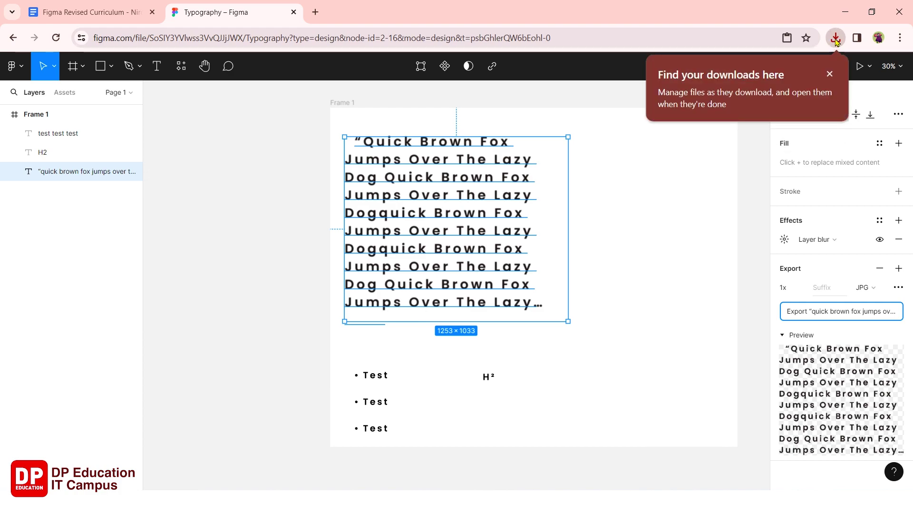
# Open the downloaded JPG from Chrome's download history in the image viewer
pyautogui.click(835, 38)
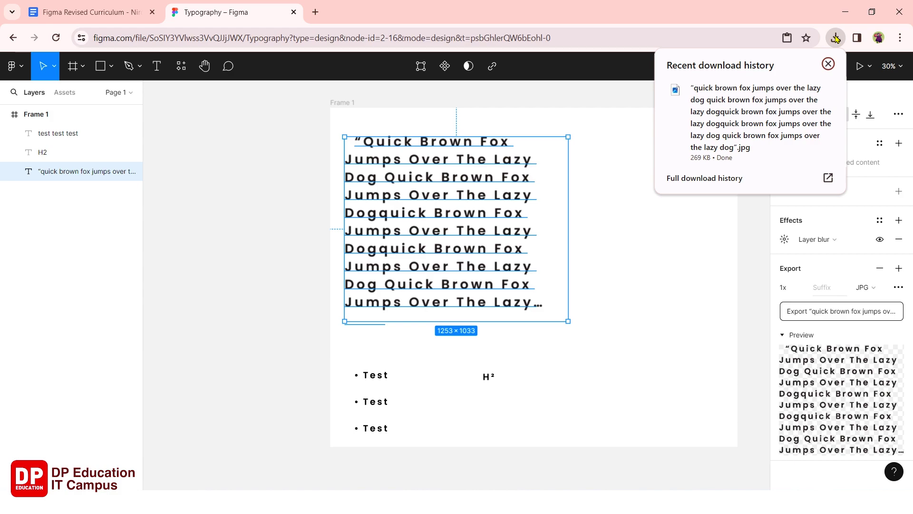
pyautogui.moveTo(750, 118)
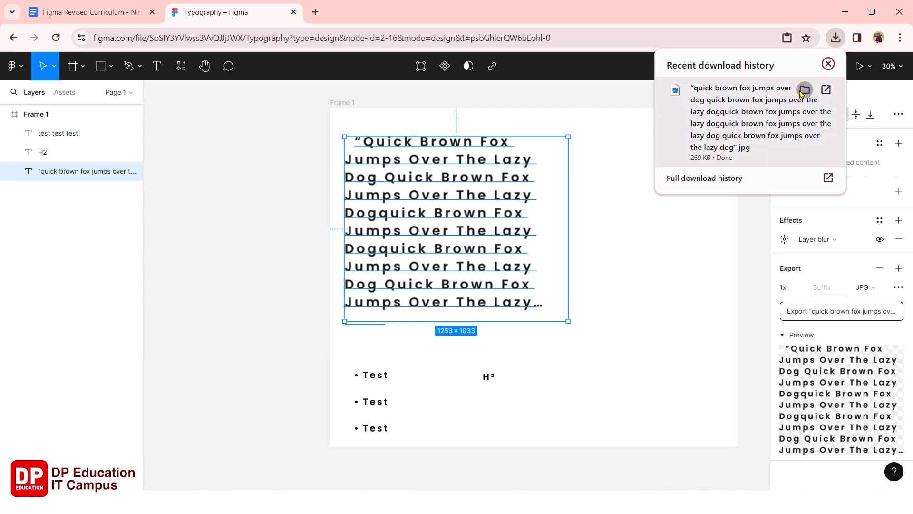
pyautogui.click(803, 91)
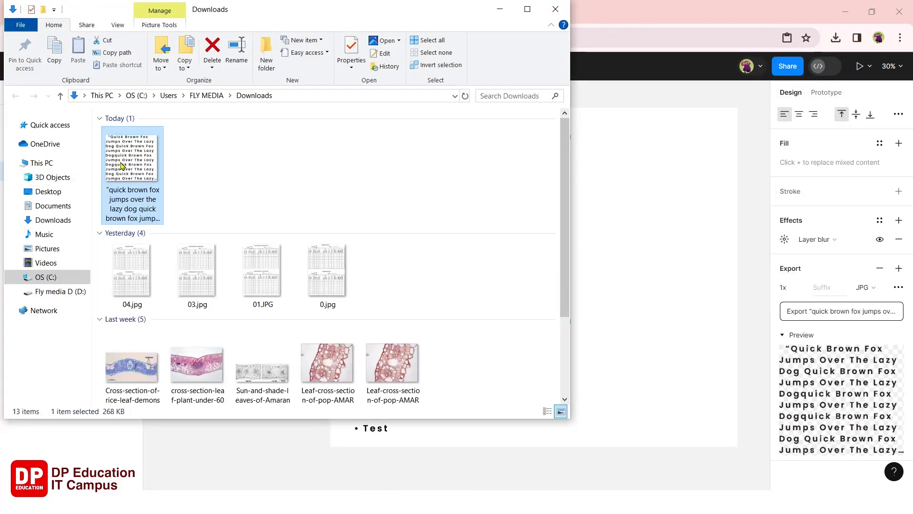
pyautogui.doubleClick(121, 165)
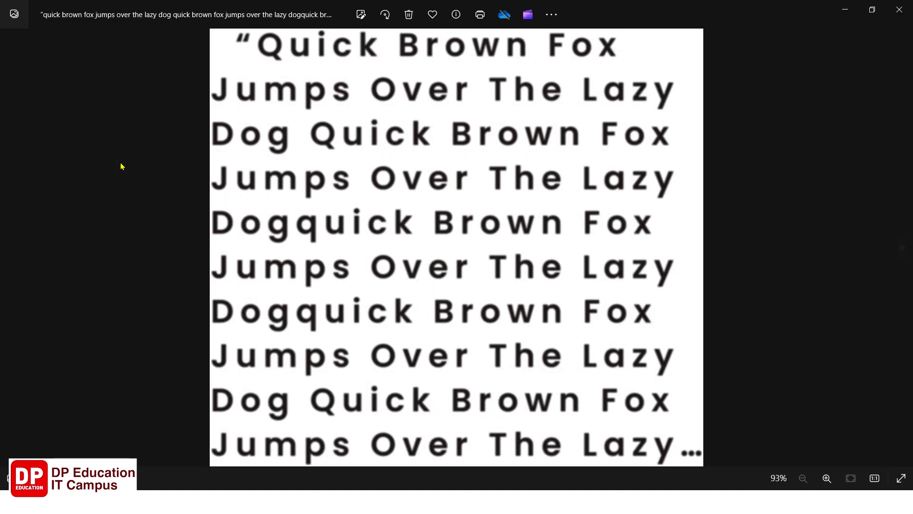